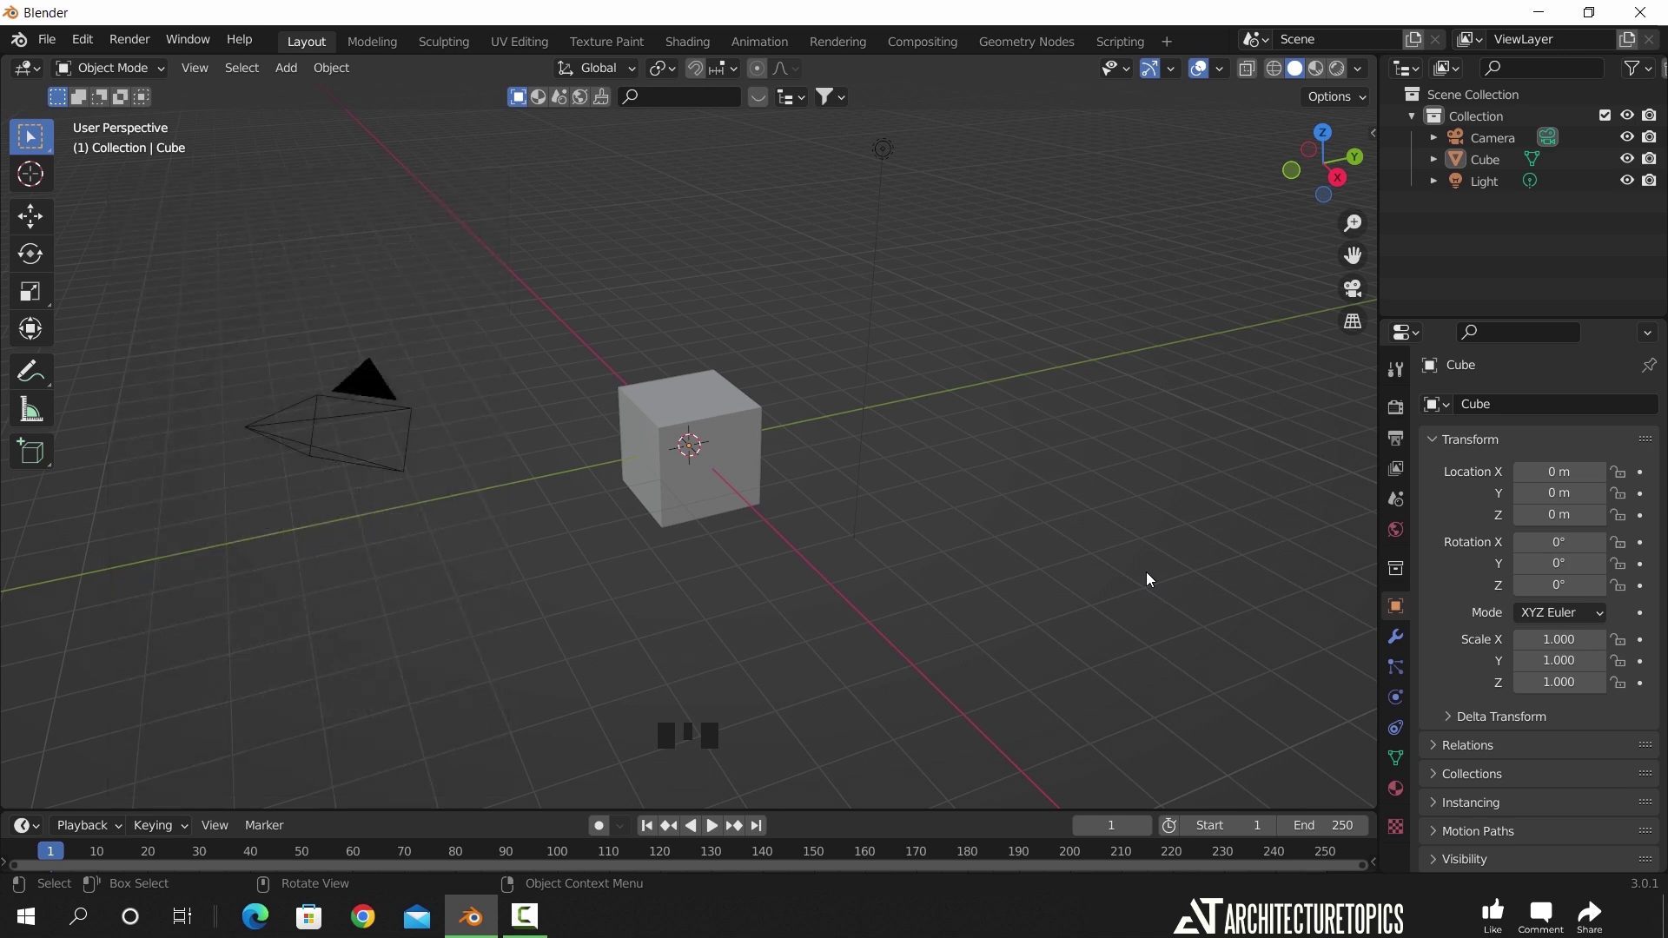
- Delete the default camera, cube and light together
drag(1009, 222, 311, 677)
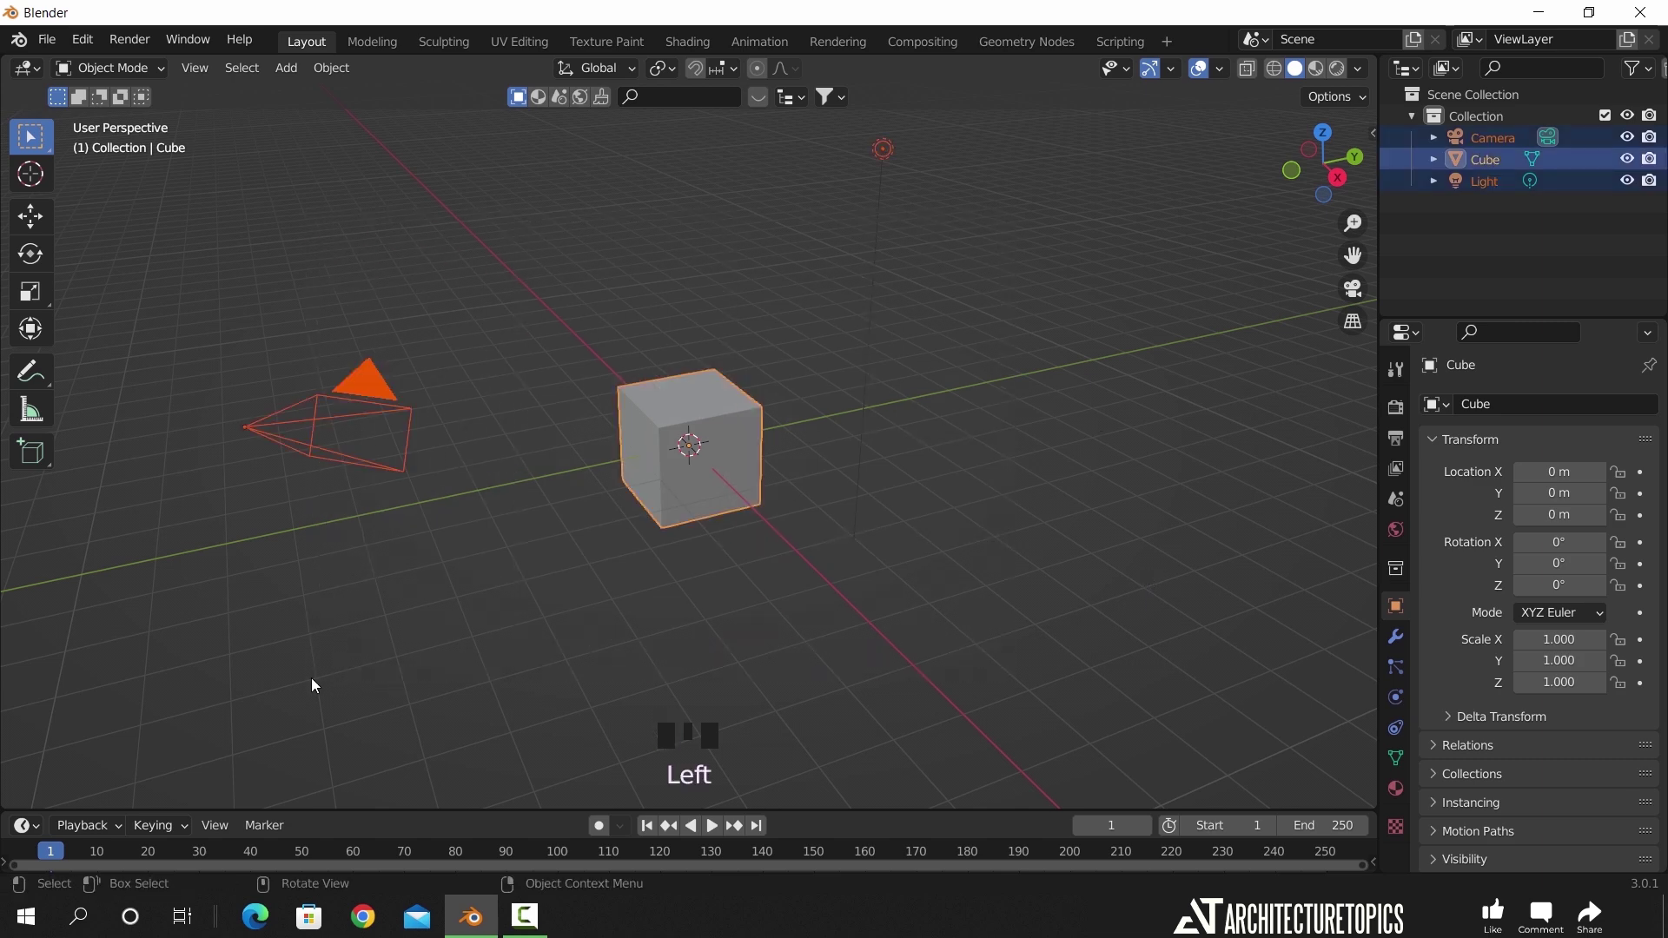
key(x)
click(311, 678)
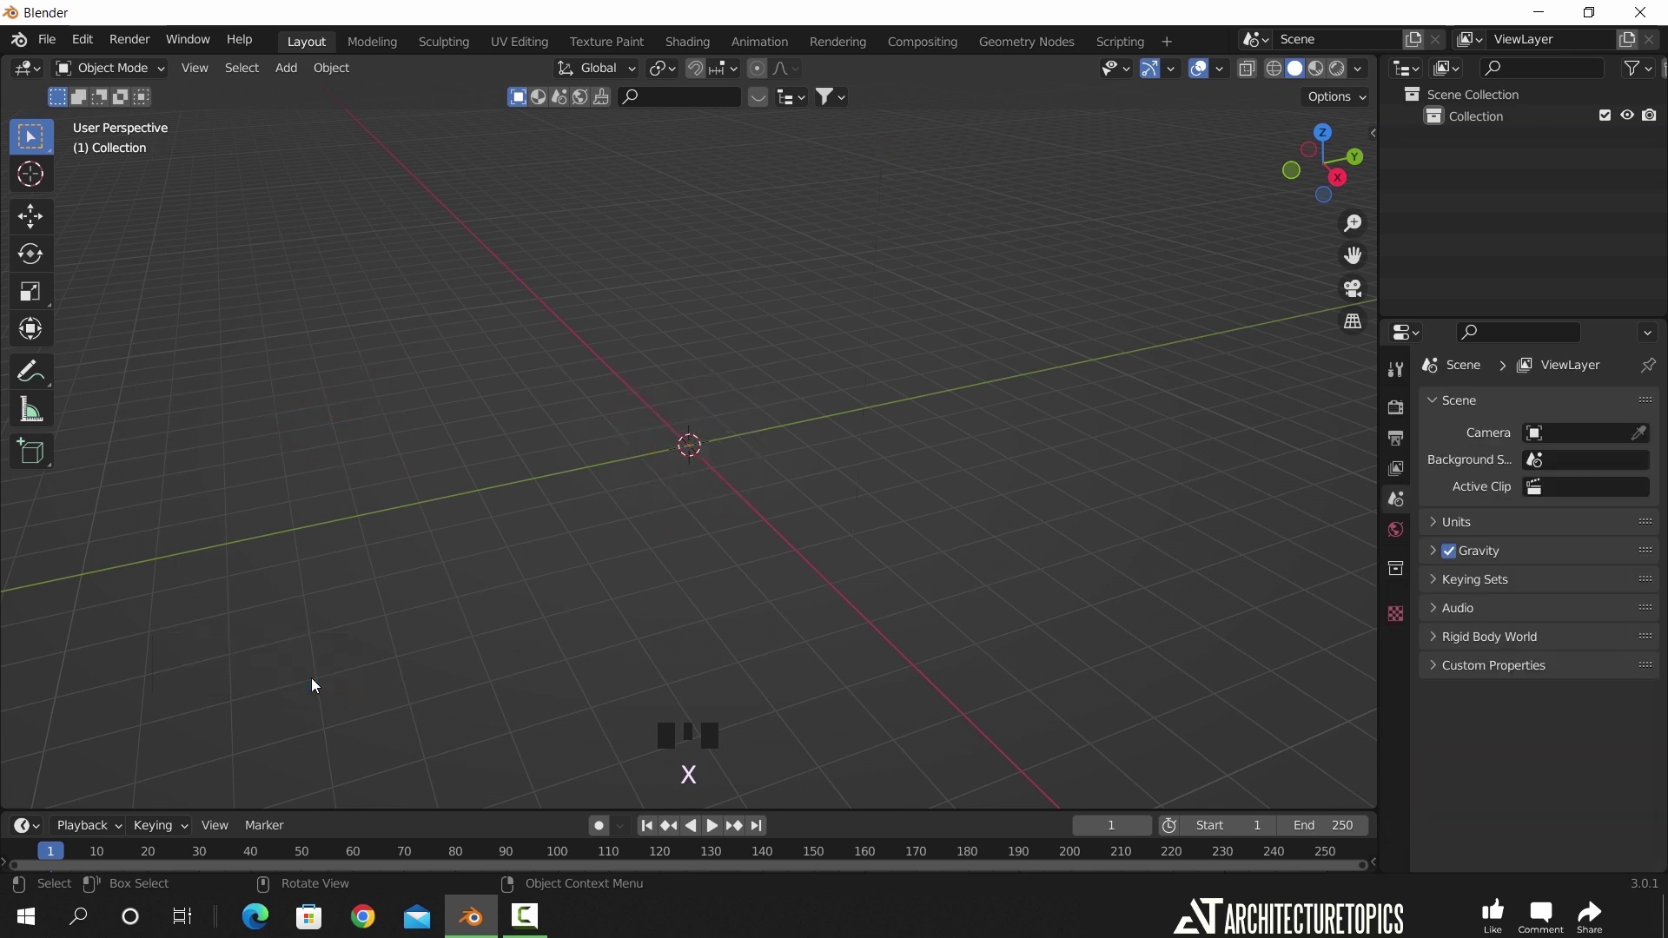
- Add a new text object at the origin and frame it in top view
click(278, 69)
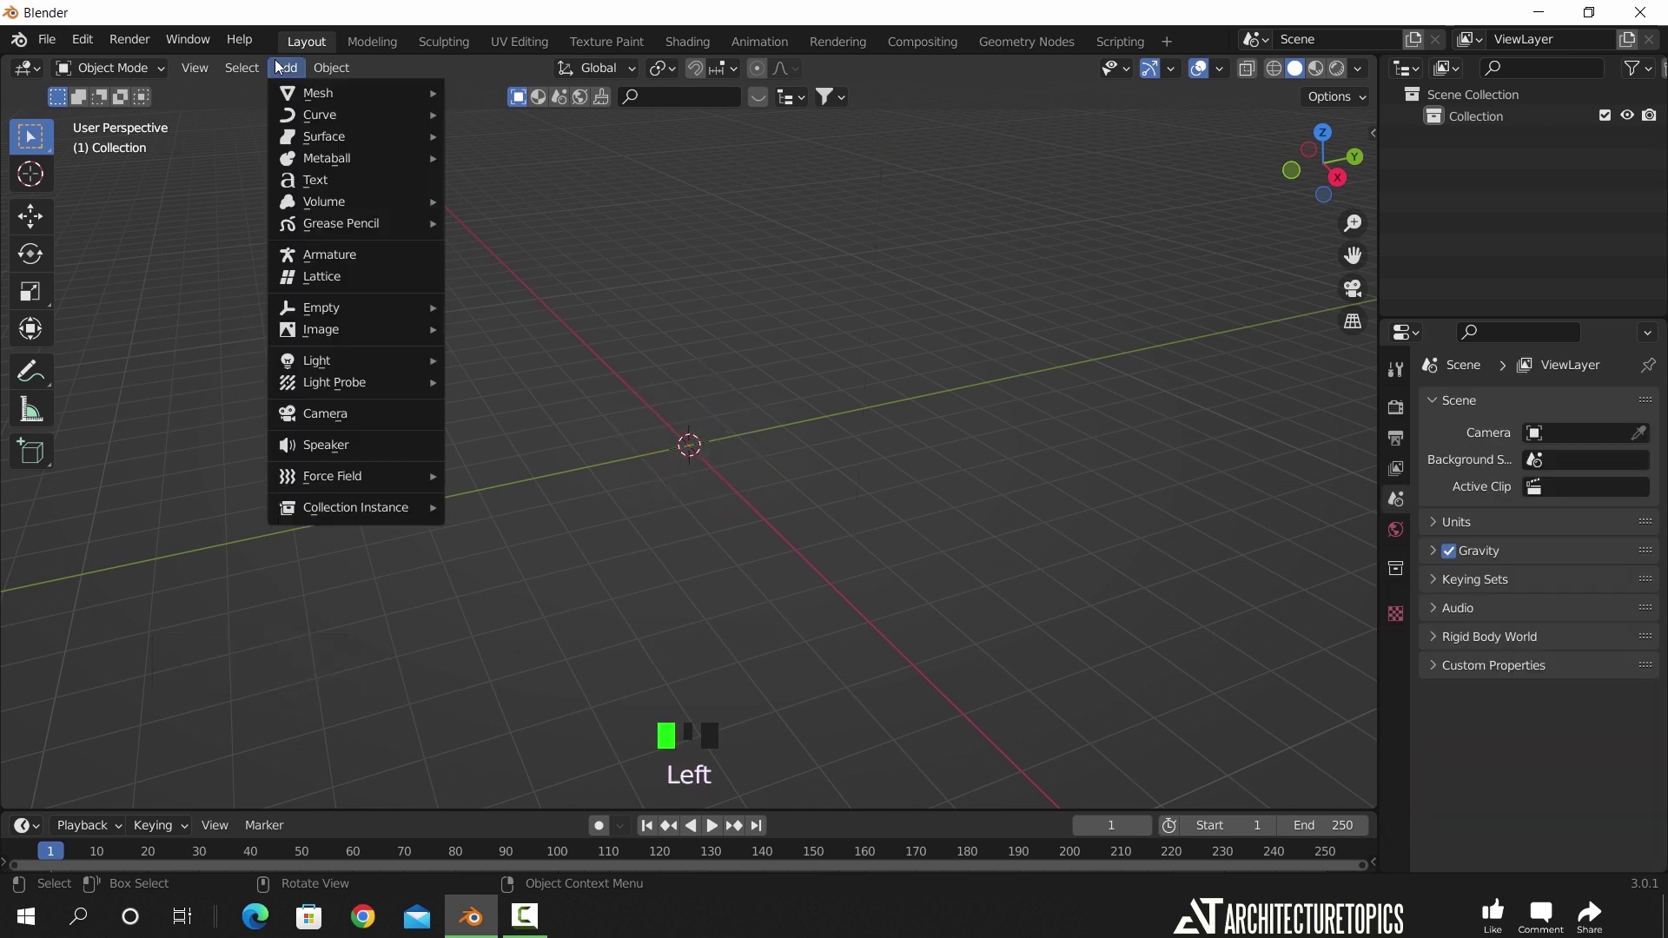
click(343, 180)
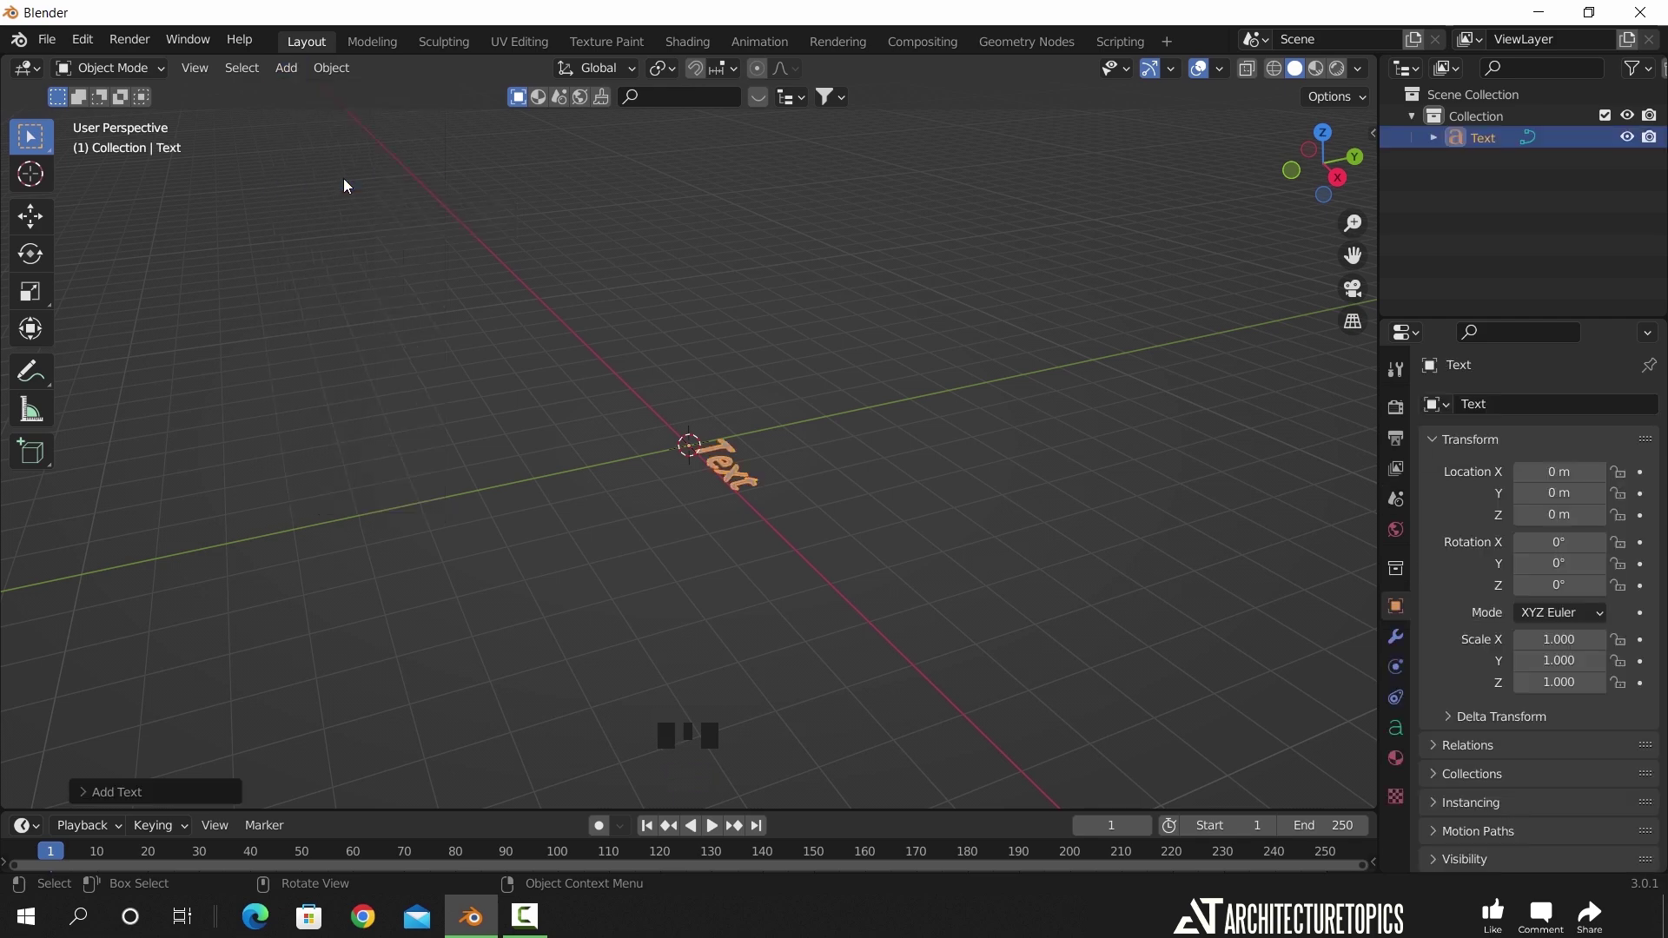
key(KP_7)
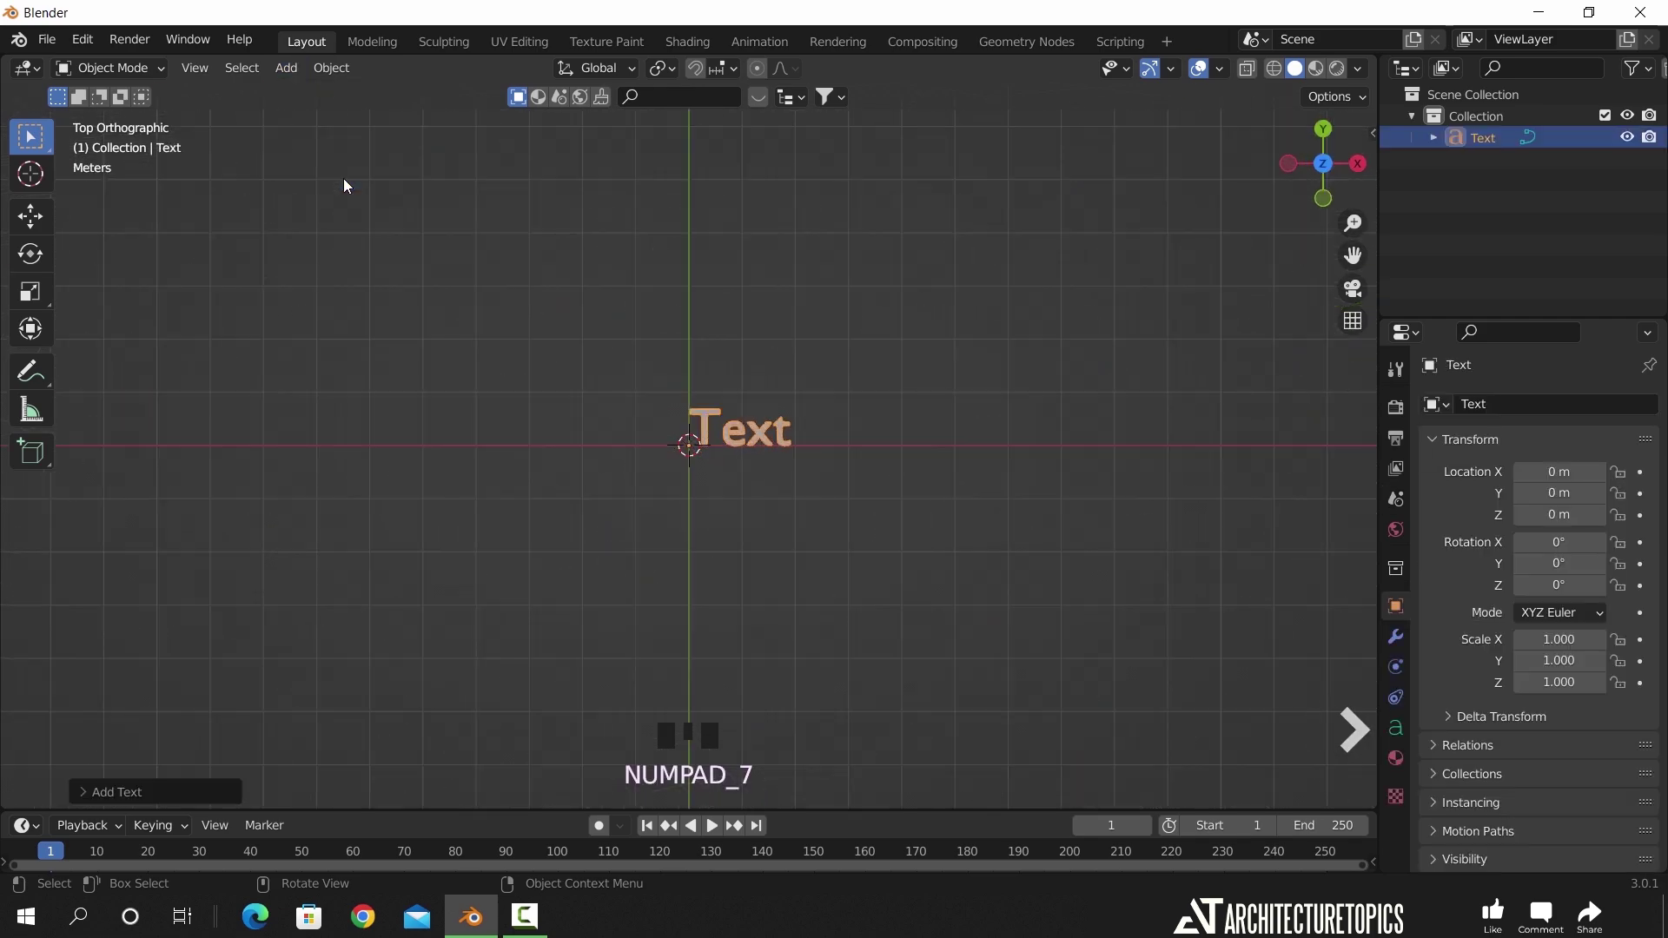
key(KP_Decimal)
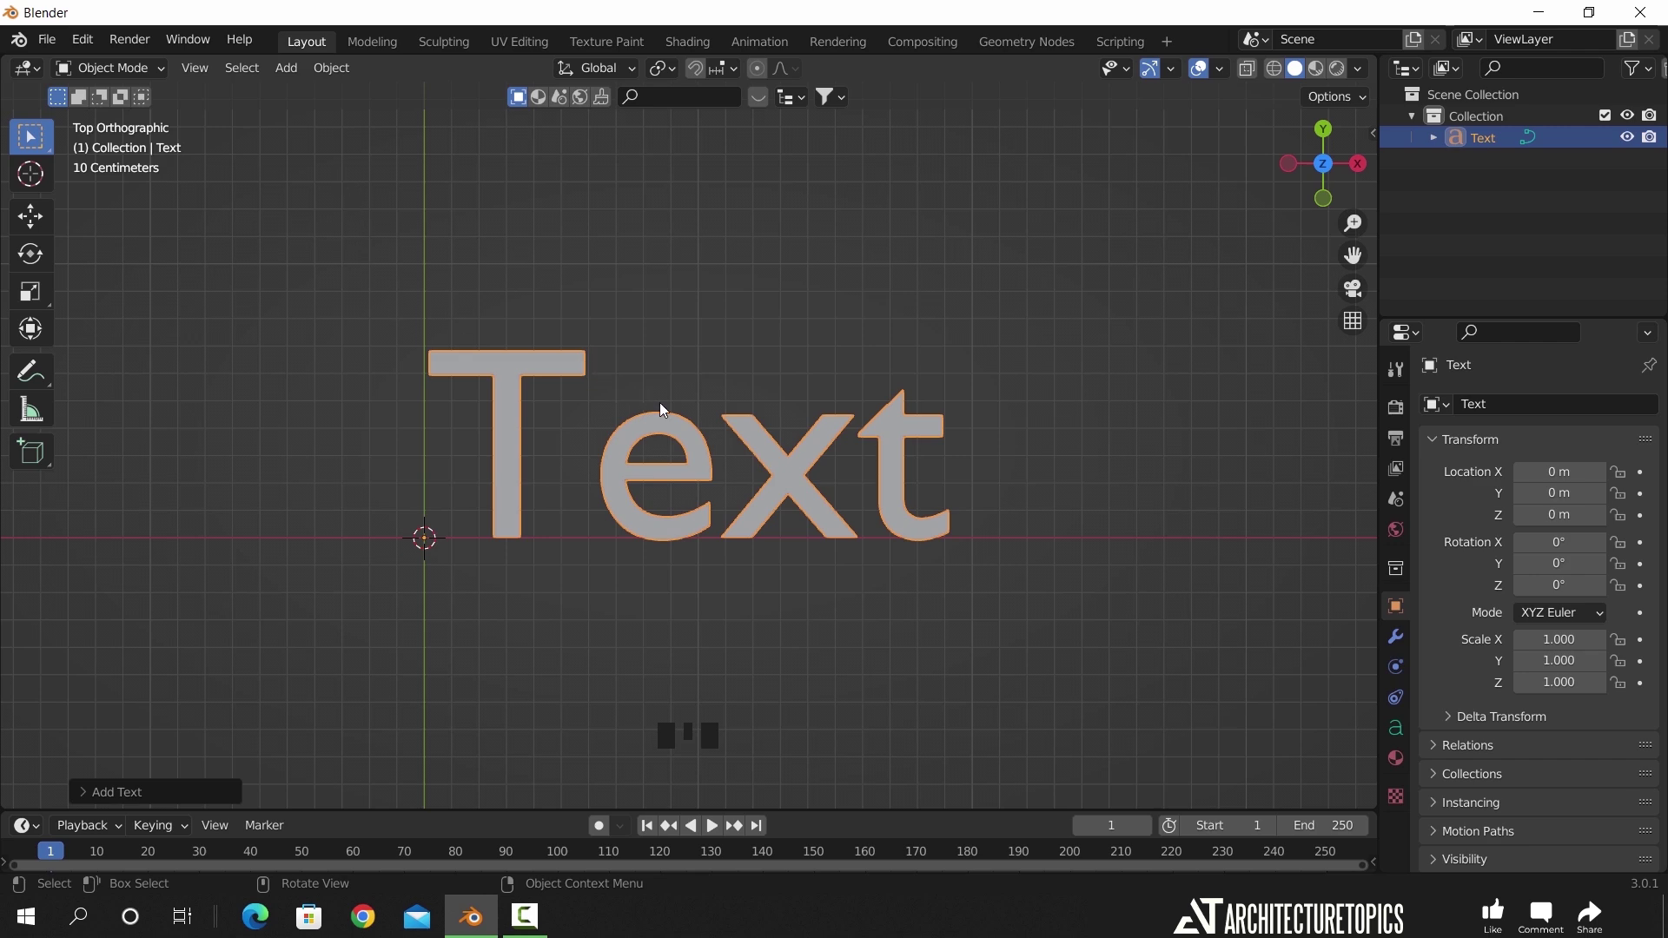
- Replace the default 'Text' with the lines THIS / IS YOUR / 3D TEXT in Edit Mode
click(1395, 731)
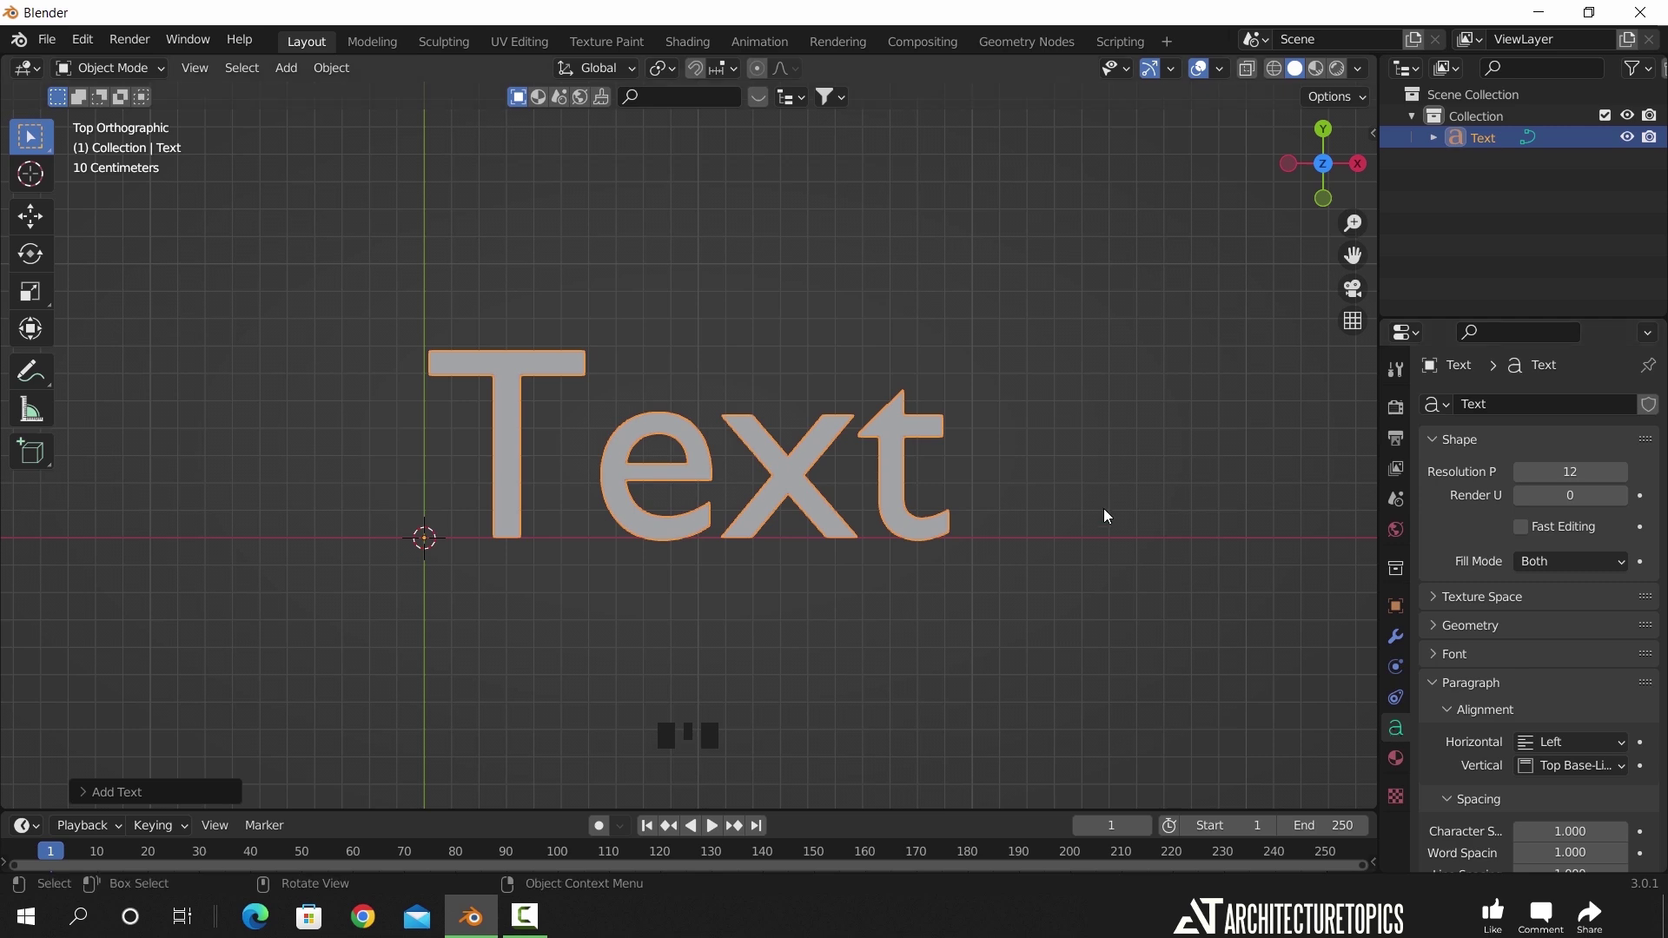
key(Tab)
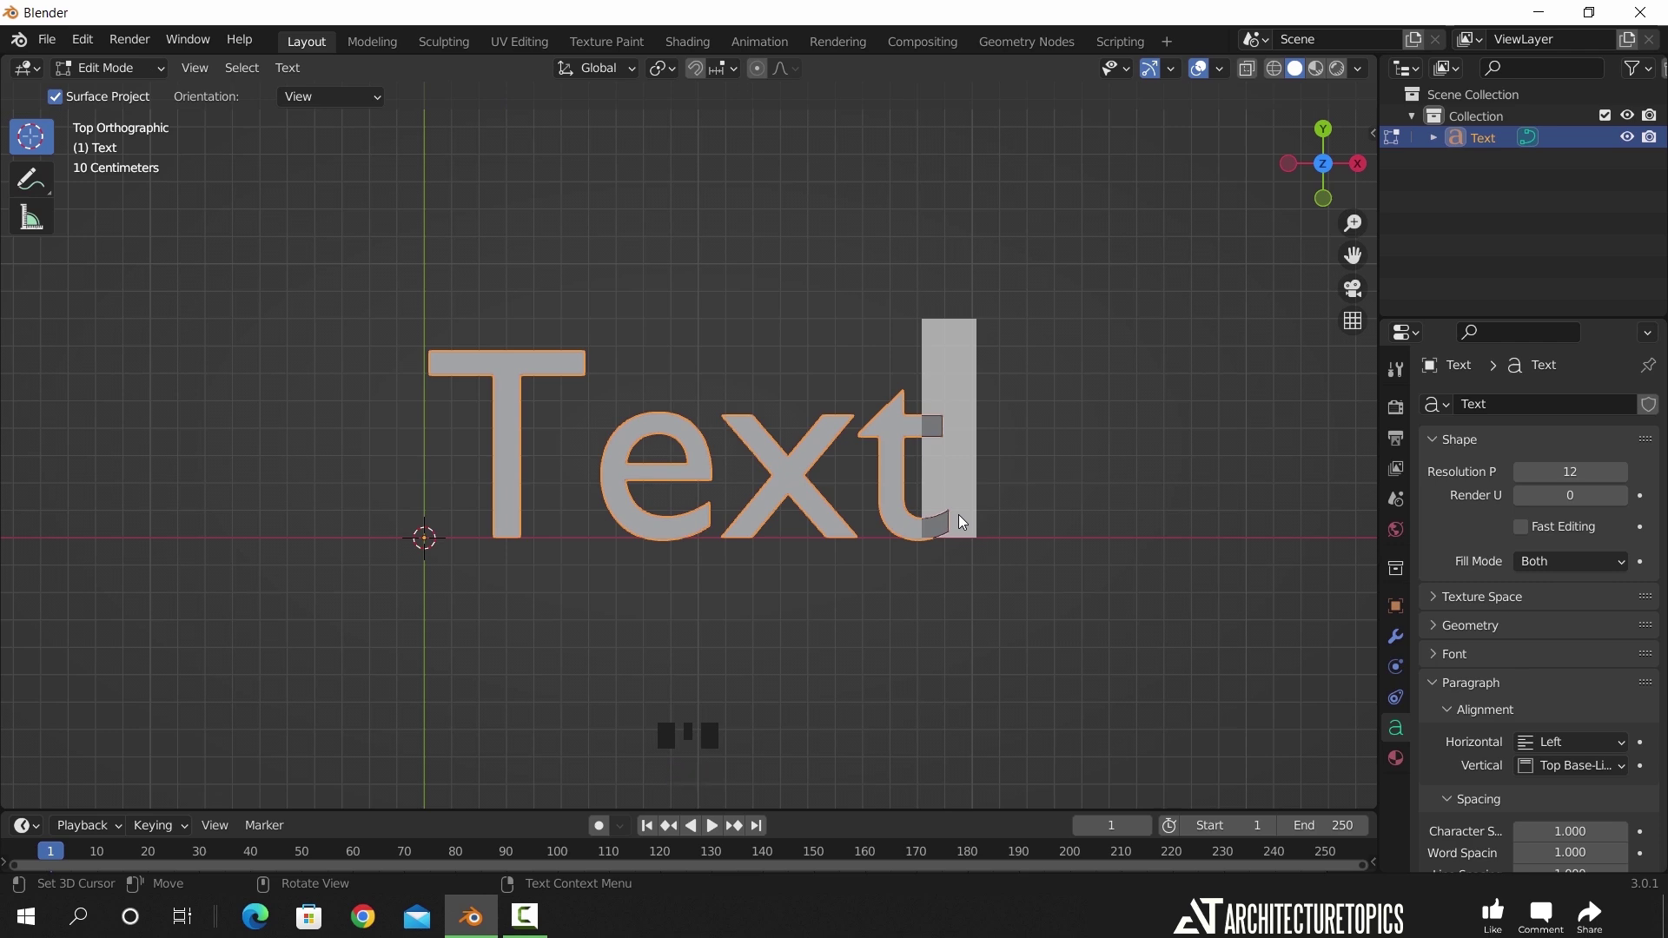
key(BackSpace)
key(BackSpace)
key(BackSpace)
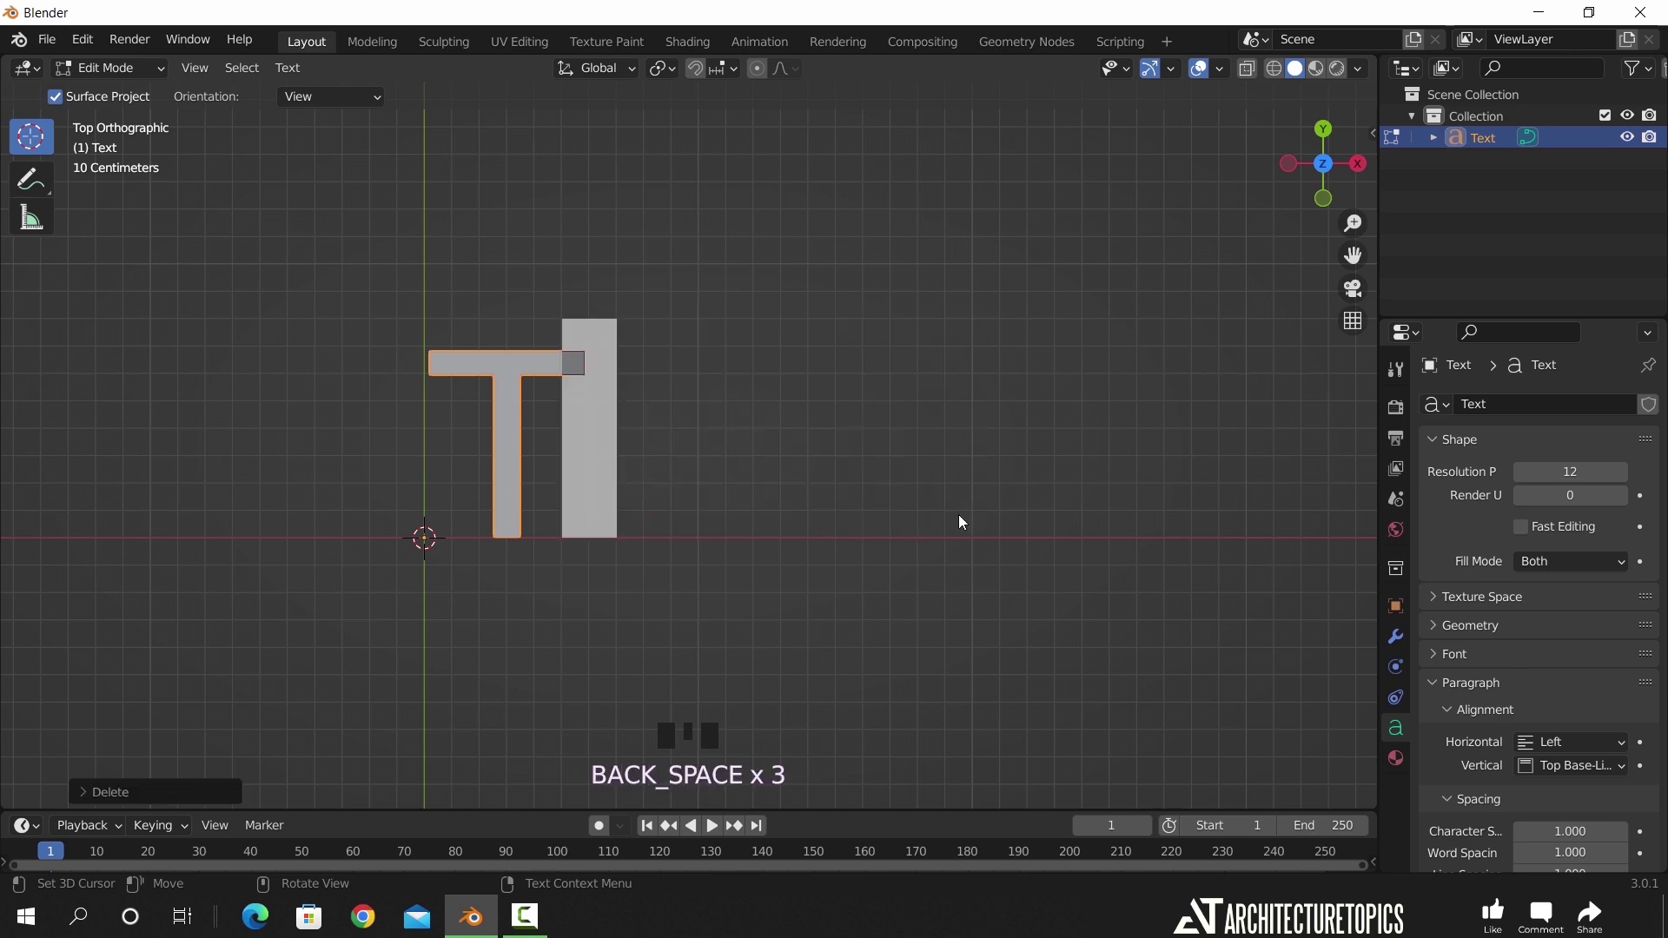
key(BackSpace)
text(TH)
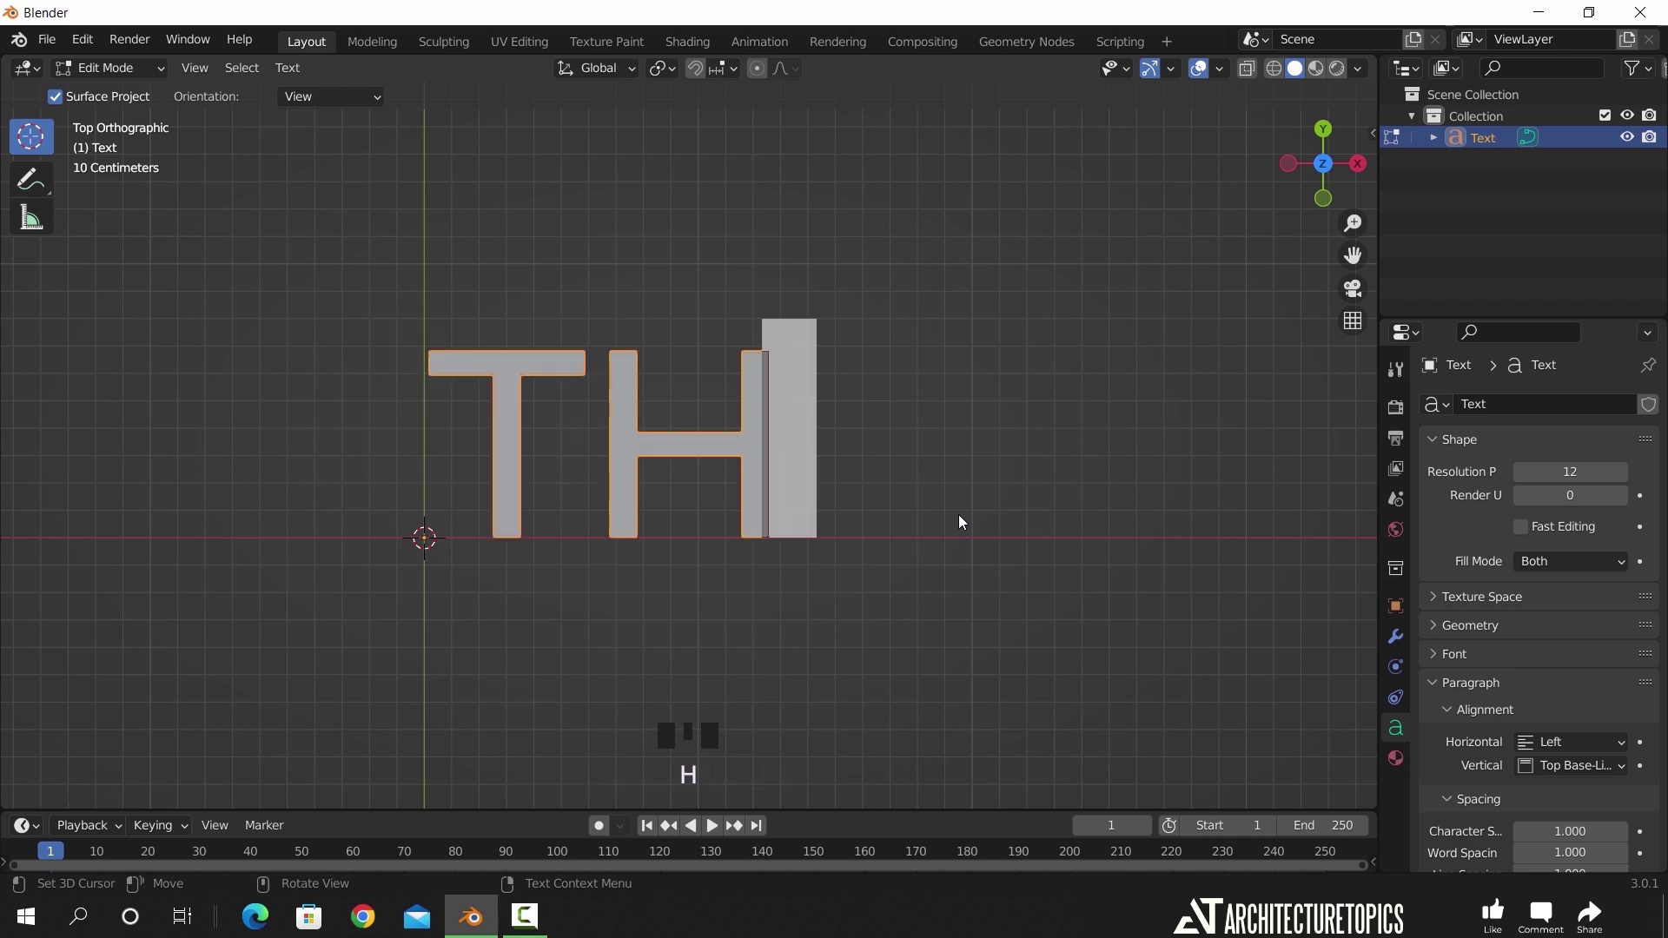
text(IS)
key(Return)
text(IS)
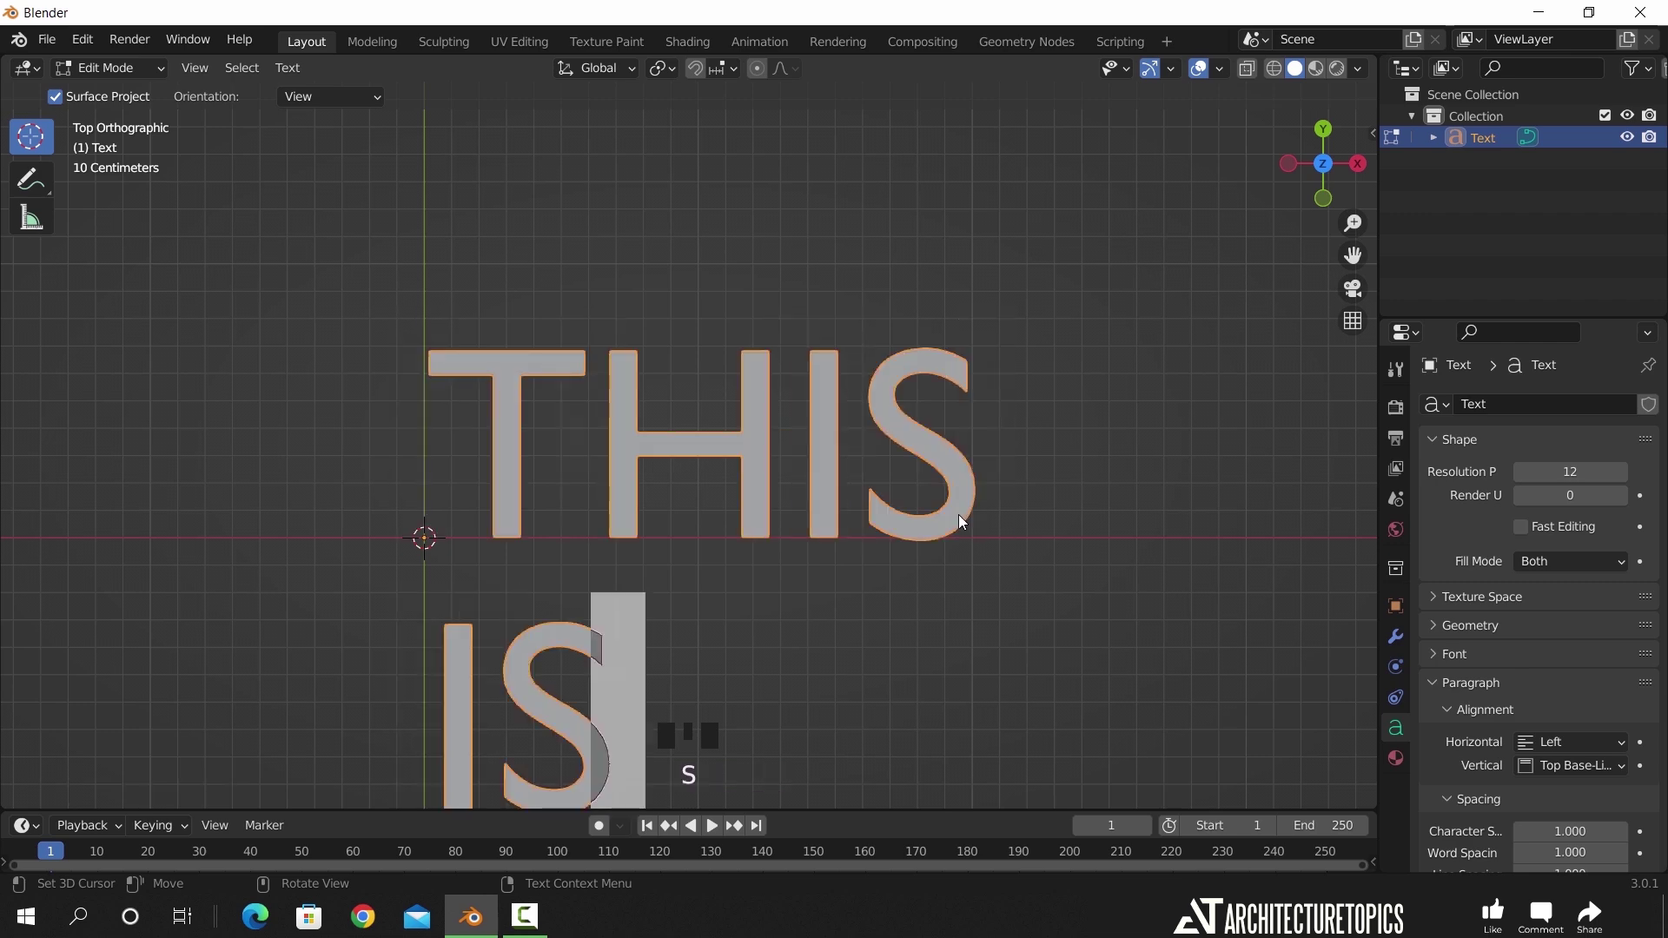
text( YOUR)
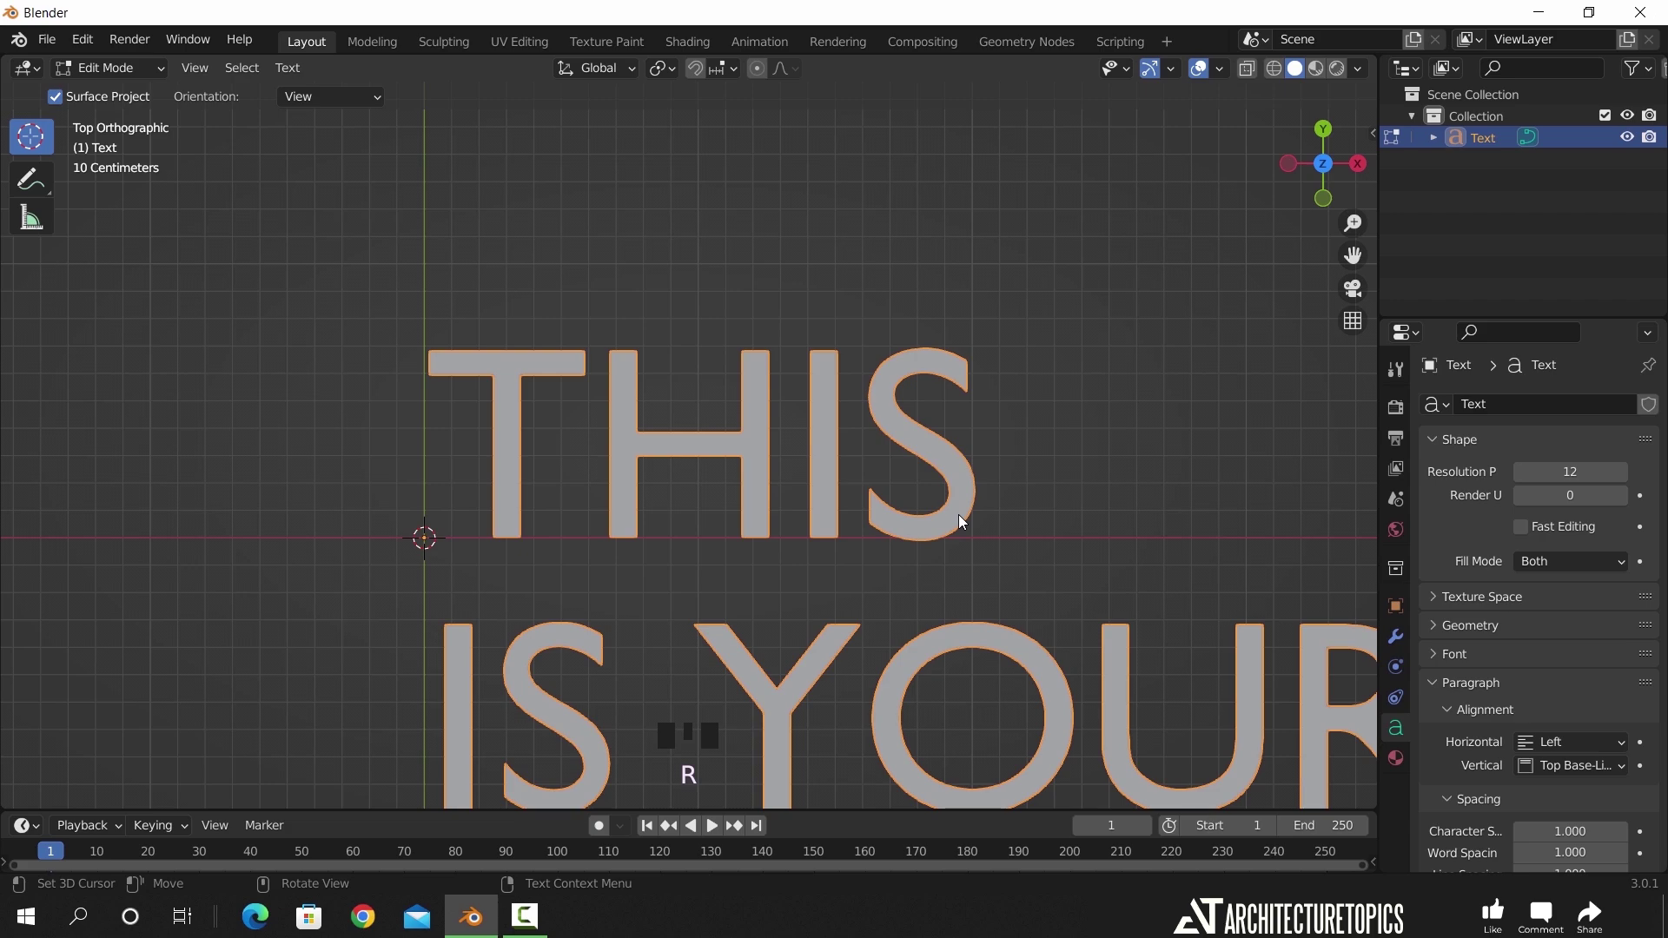
scroll(958, 515, down, 4)
key(Return)
text(3D TEXT)
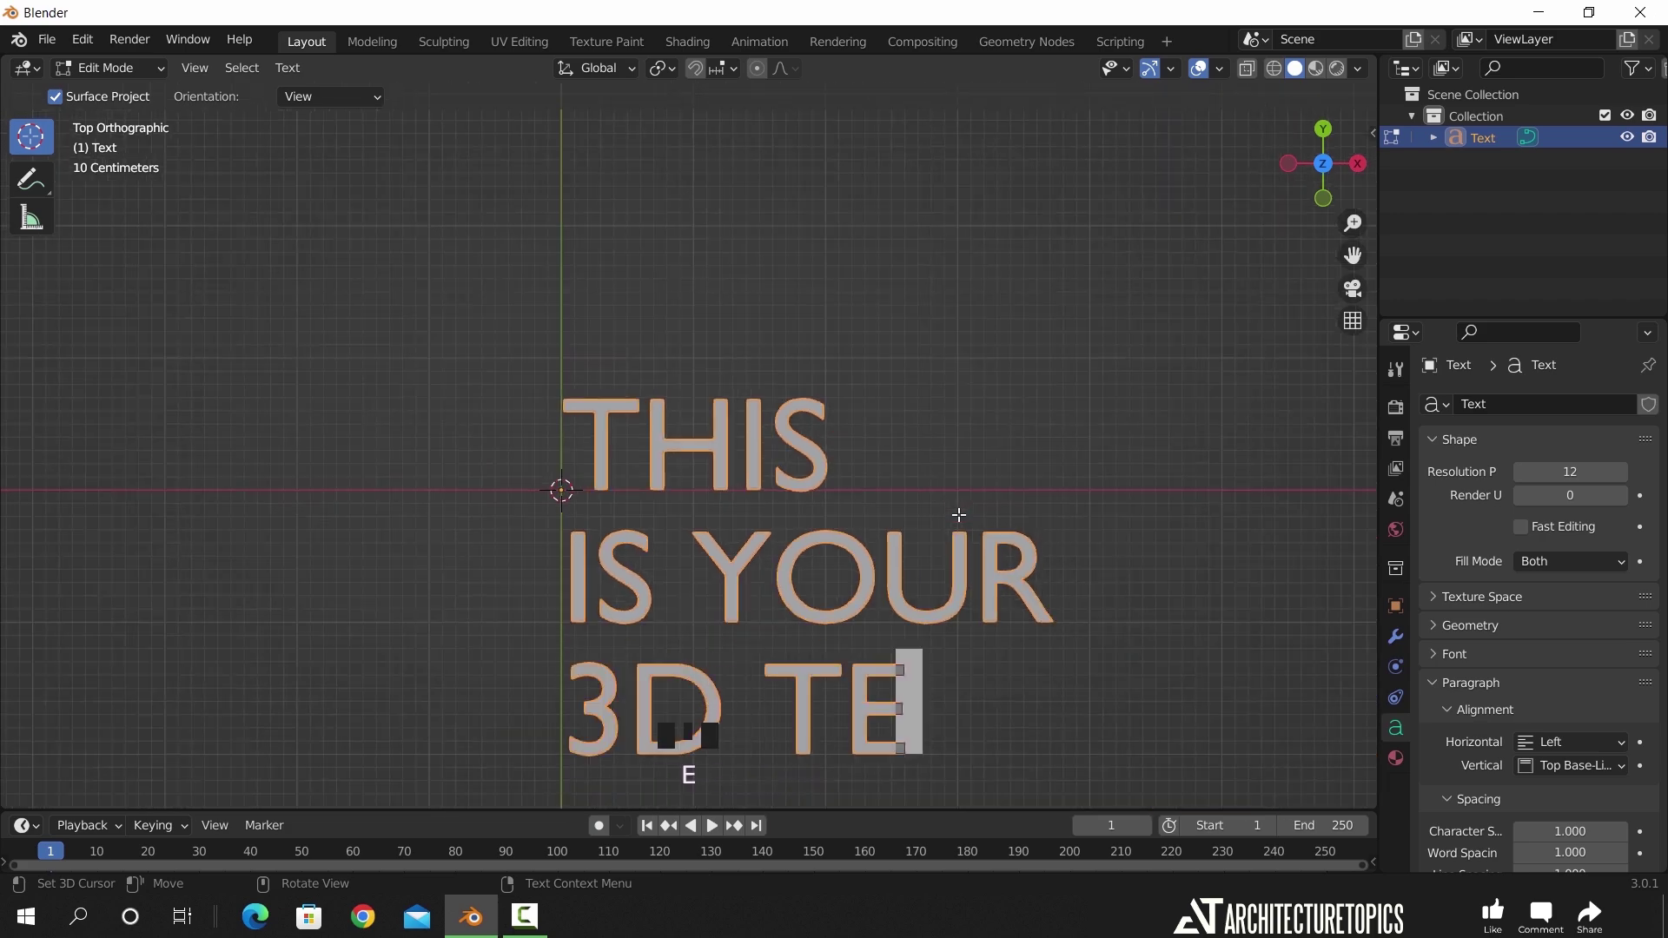
key(Tab)
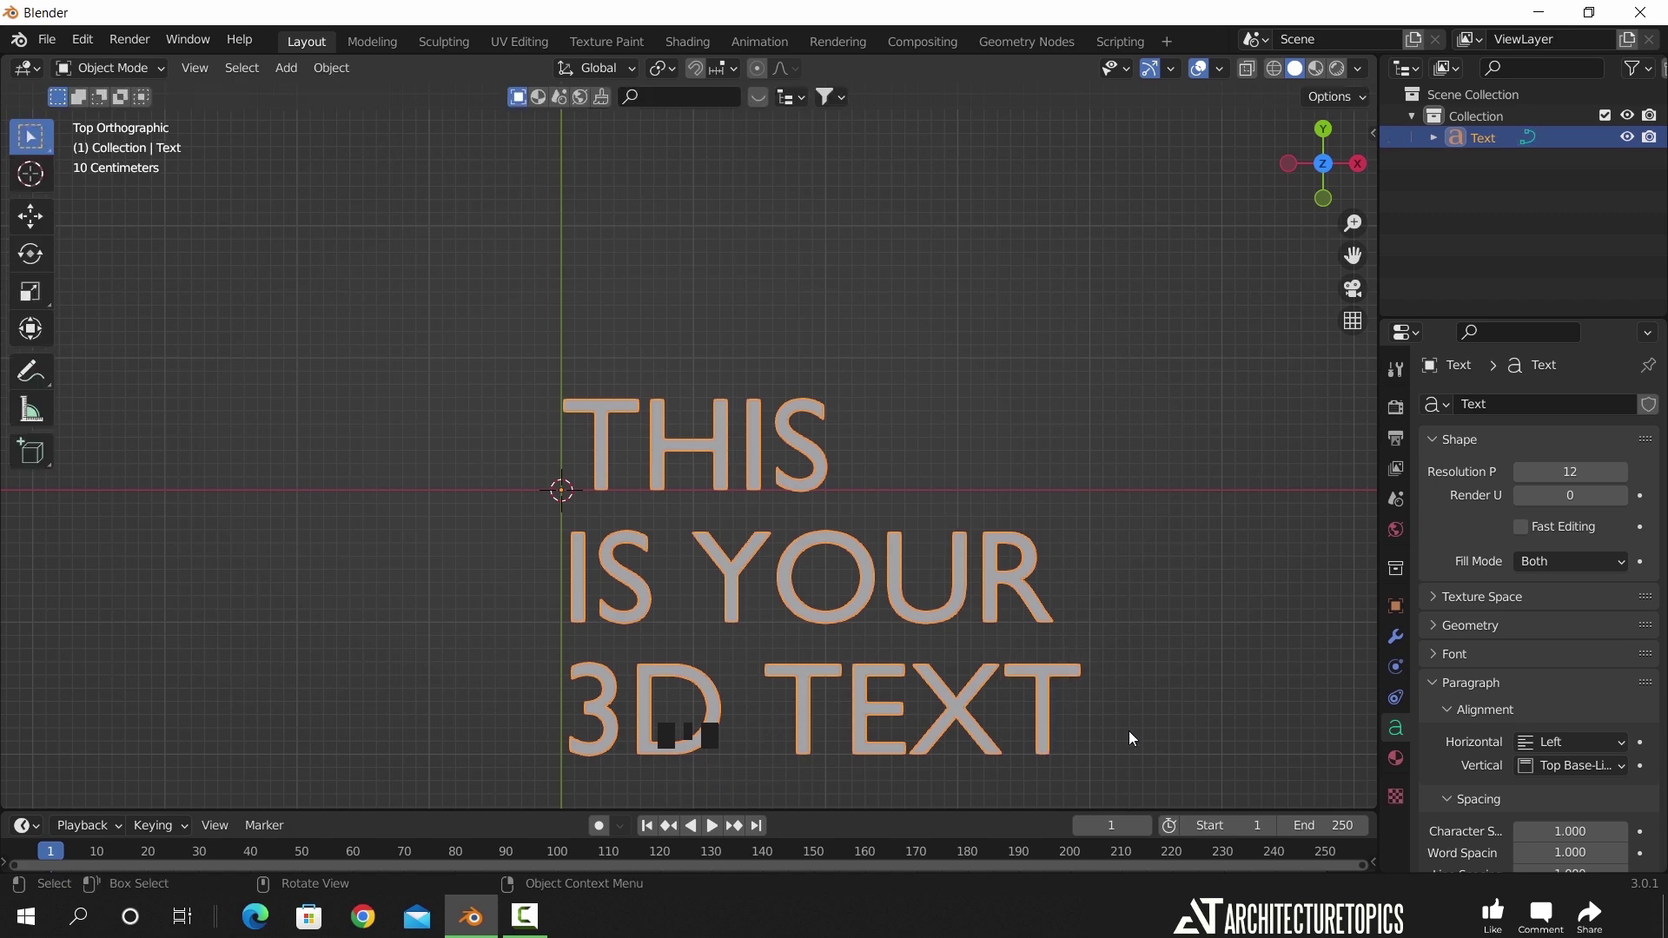
- Scale the text down and move it just above the origin
key(s)
click(856, 663)
key(g)
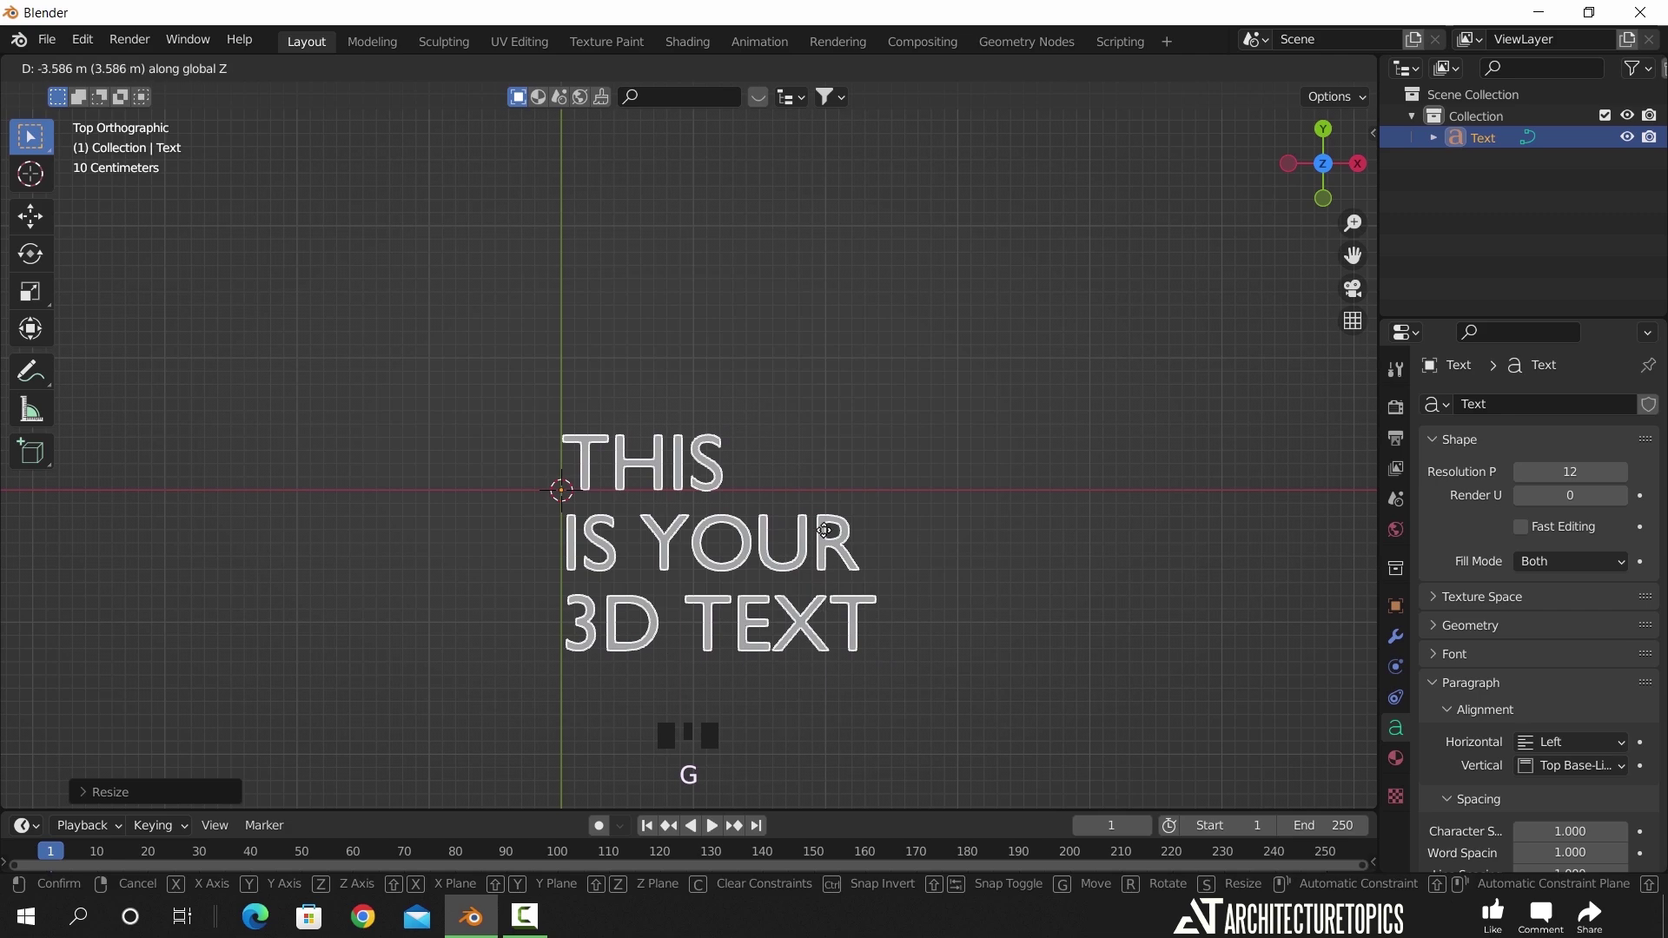
click(825, 492)
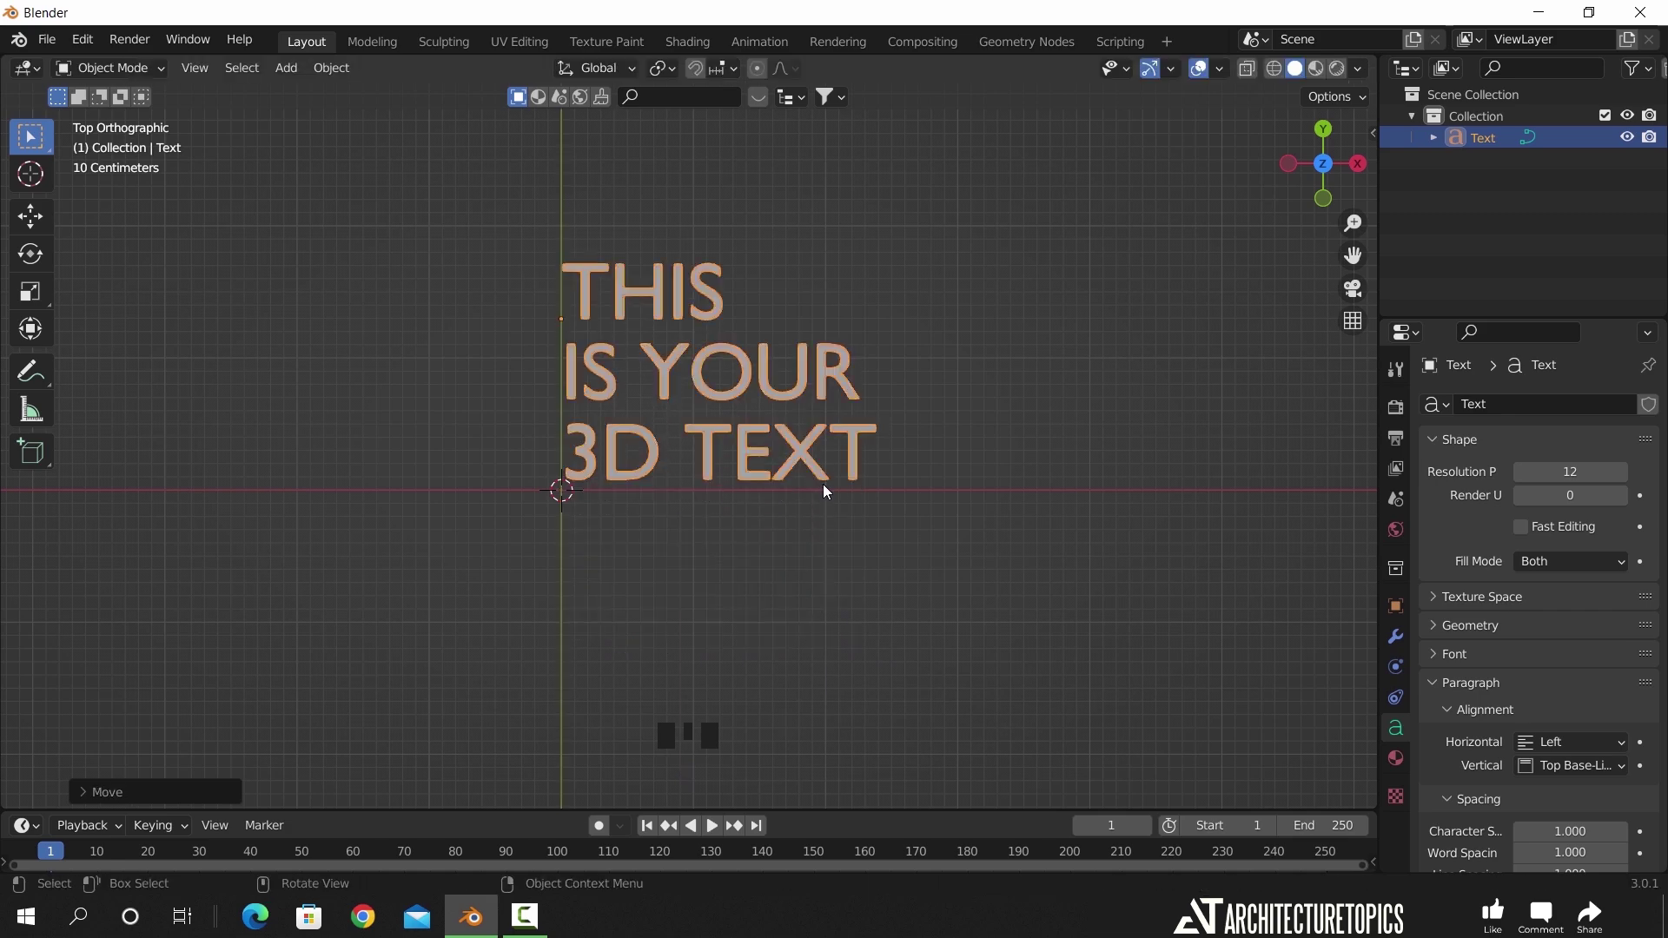
key(KP_Decimal)
- Nudge the text slightly lower, widen the properties column and set preview resolution to 4
scroll(743, 556, up, 2)
key(g)
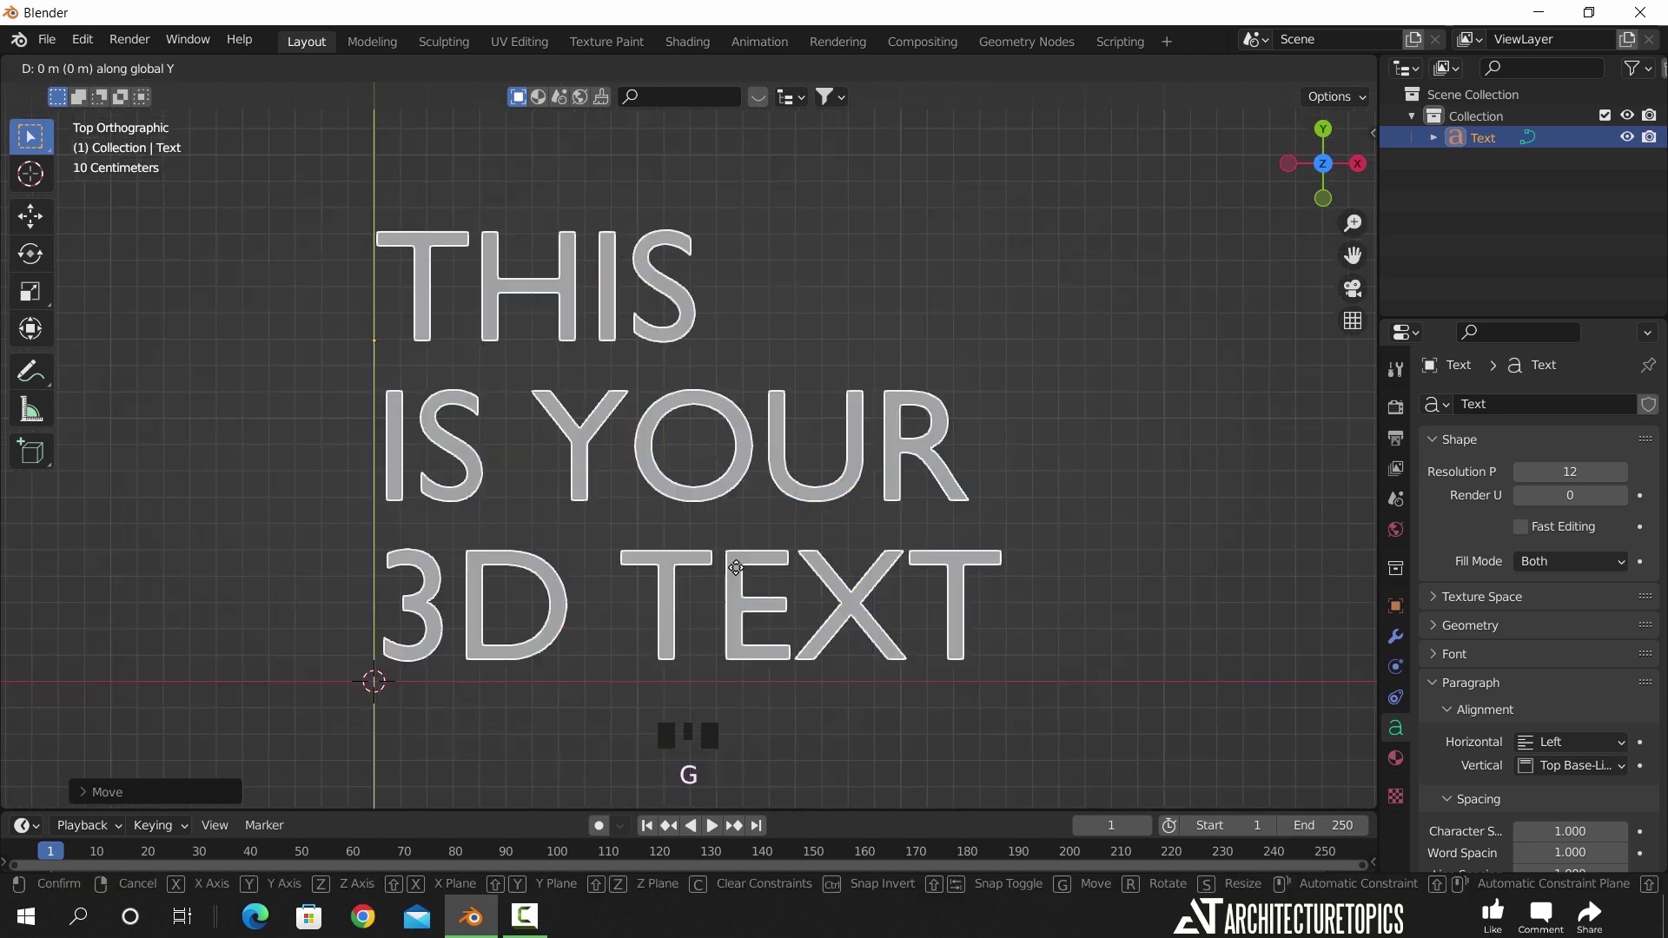
click(805, 534)
drag(1379, 483, 1294, 483)
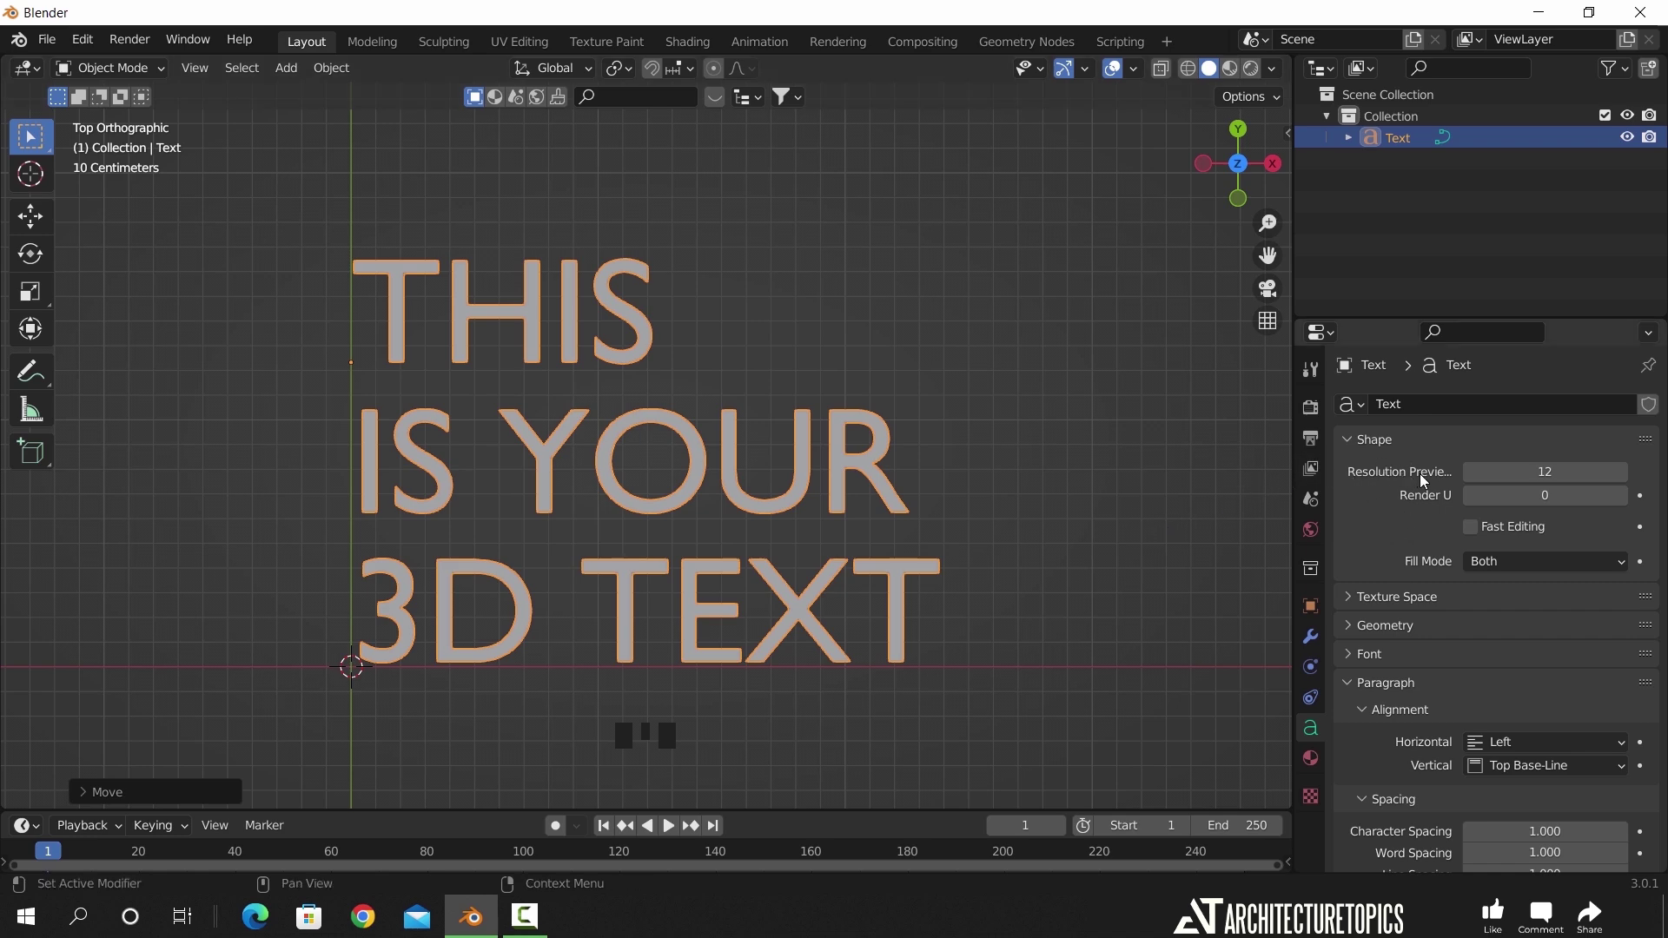
drag(1518, 471, 1470, 472)
- Set the text's preview resolution back to 12
scroll(675, 489, up, 6)
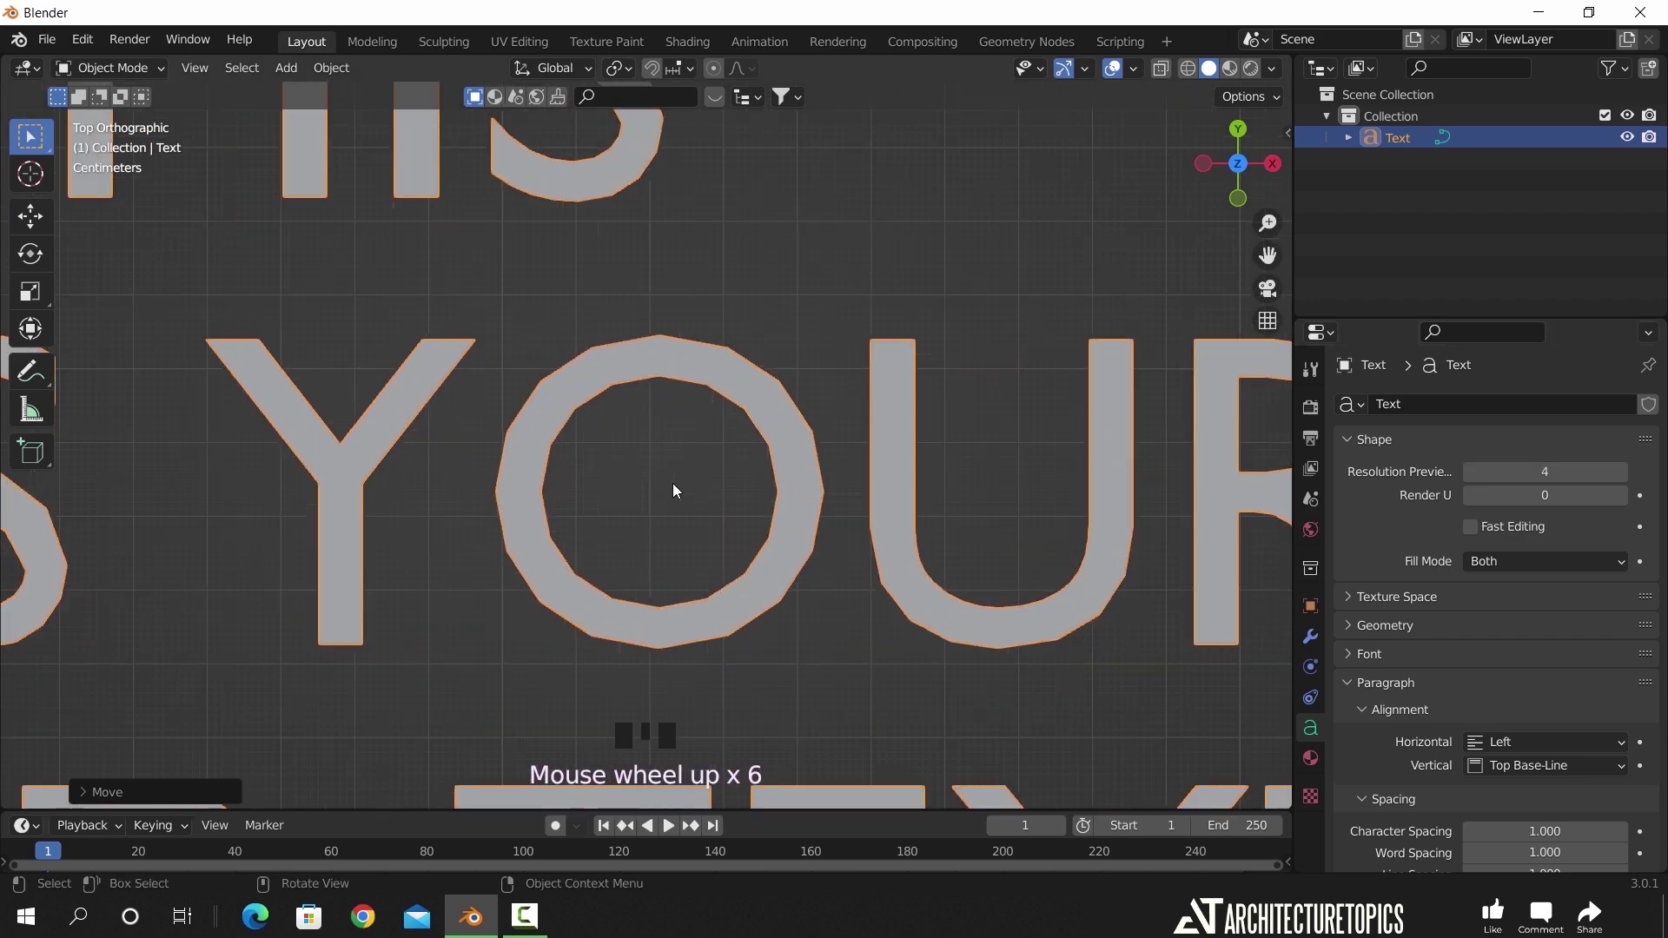
click(1477, 472)
text(12)
key(Return)
- Rotate the text 90° about X so it stands upright
scroll(1400, 558, down, 2)
scroll(646, 486, down, 6)
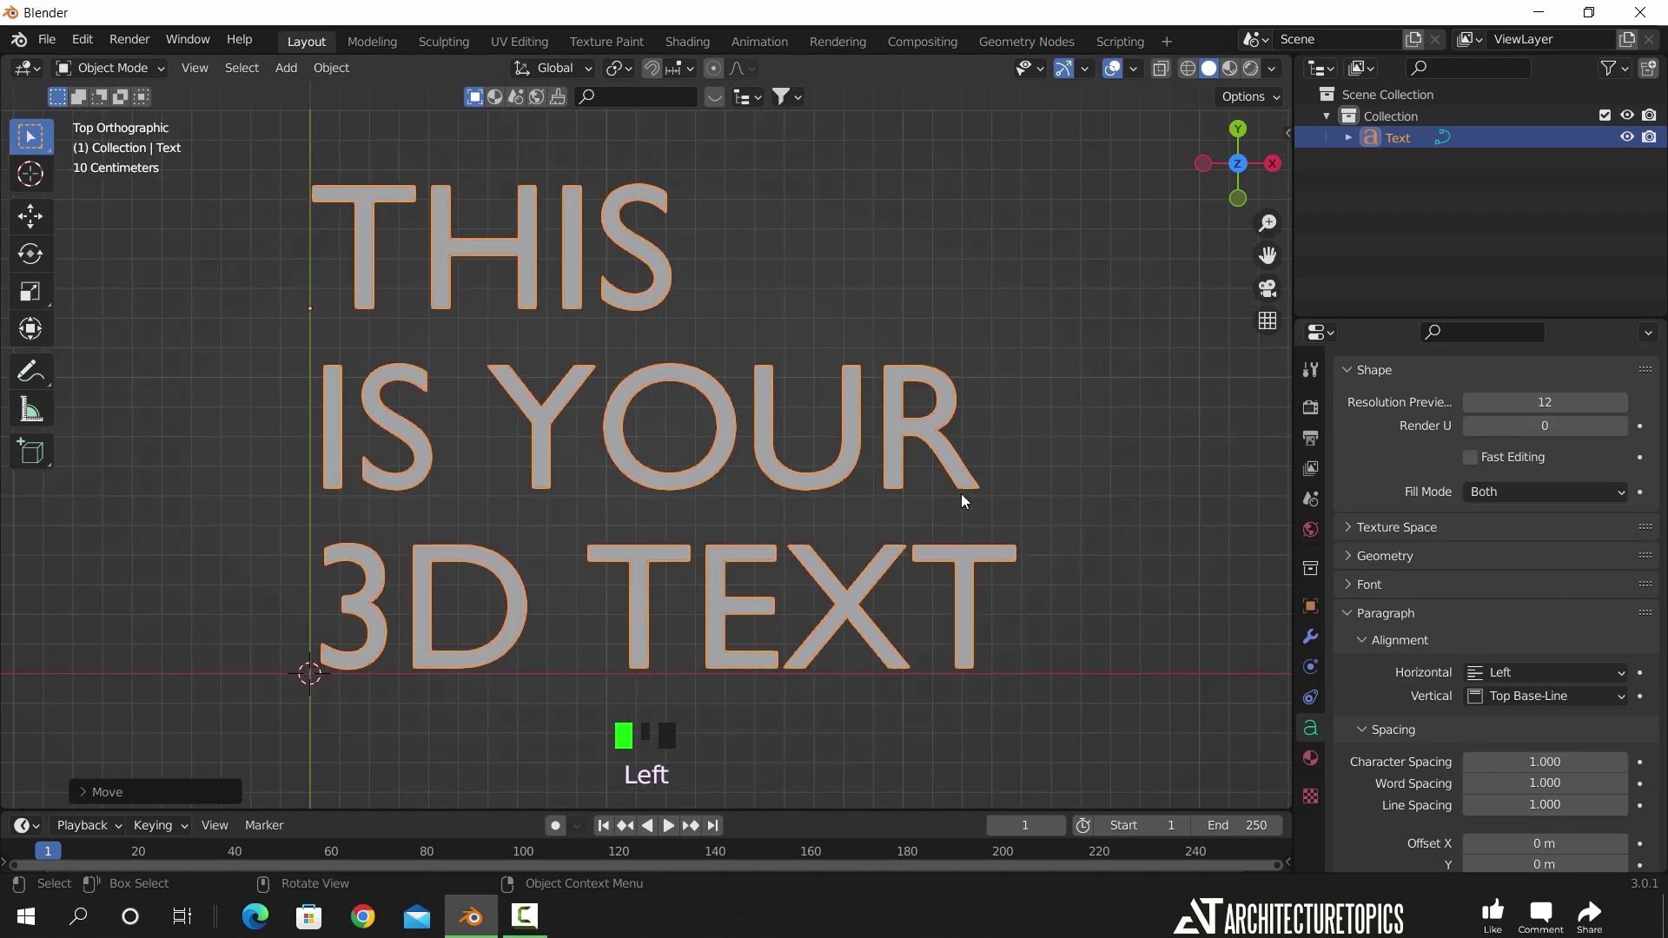
middle_drag(646, 486, 852, 388)
scroll(926, 466, down, 1)
text(rx90)
key(Return)
- Raise the text so its bottom line rests on the ground, then expand Geometry settings
key(KP_1)
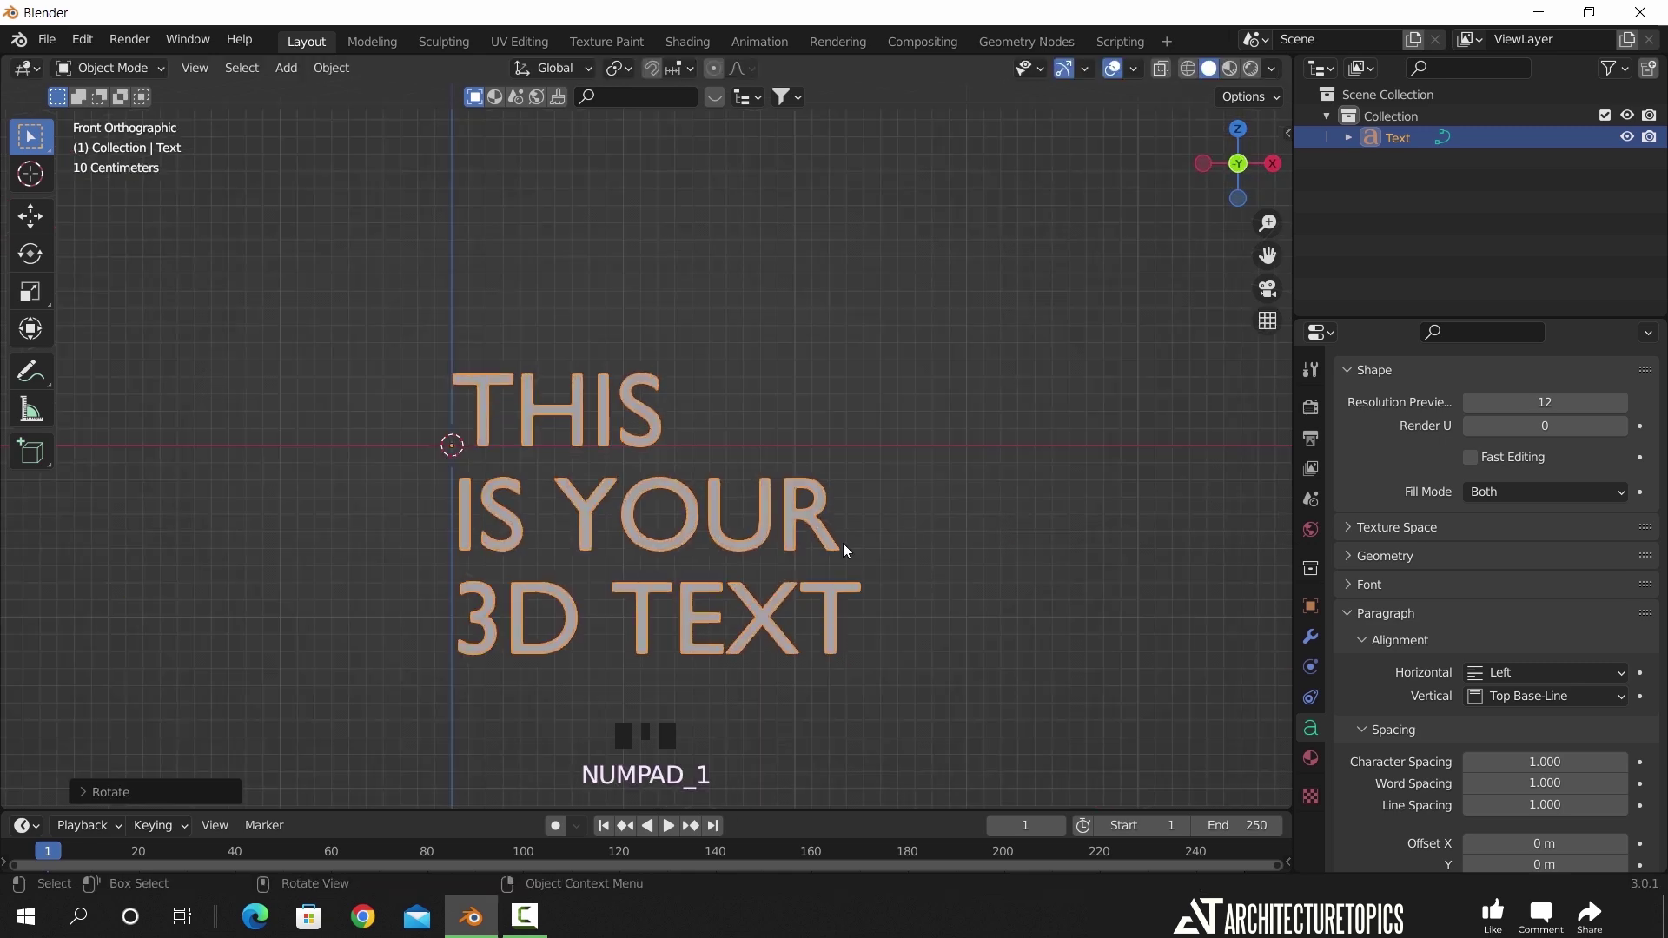
key(g)
key(z)
click(847, 339)
middle_drag(847, 339, 791, 453)
key(g)
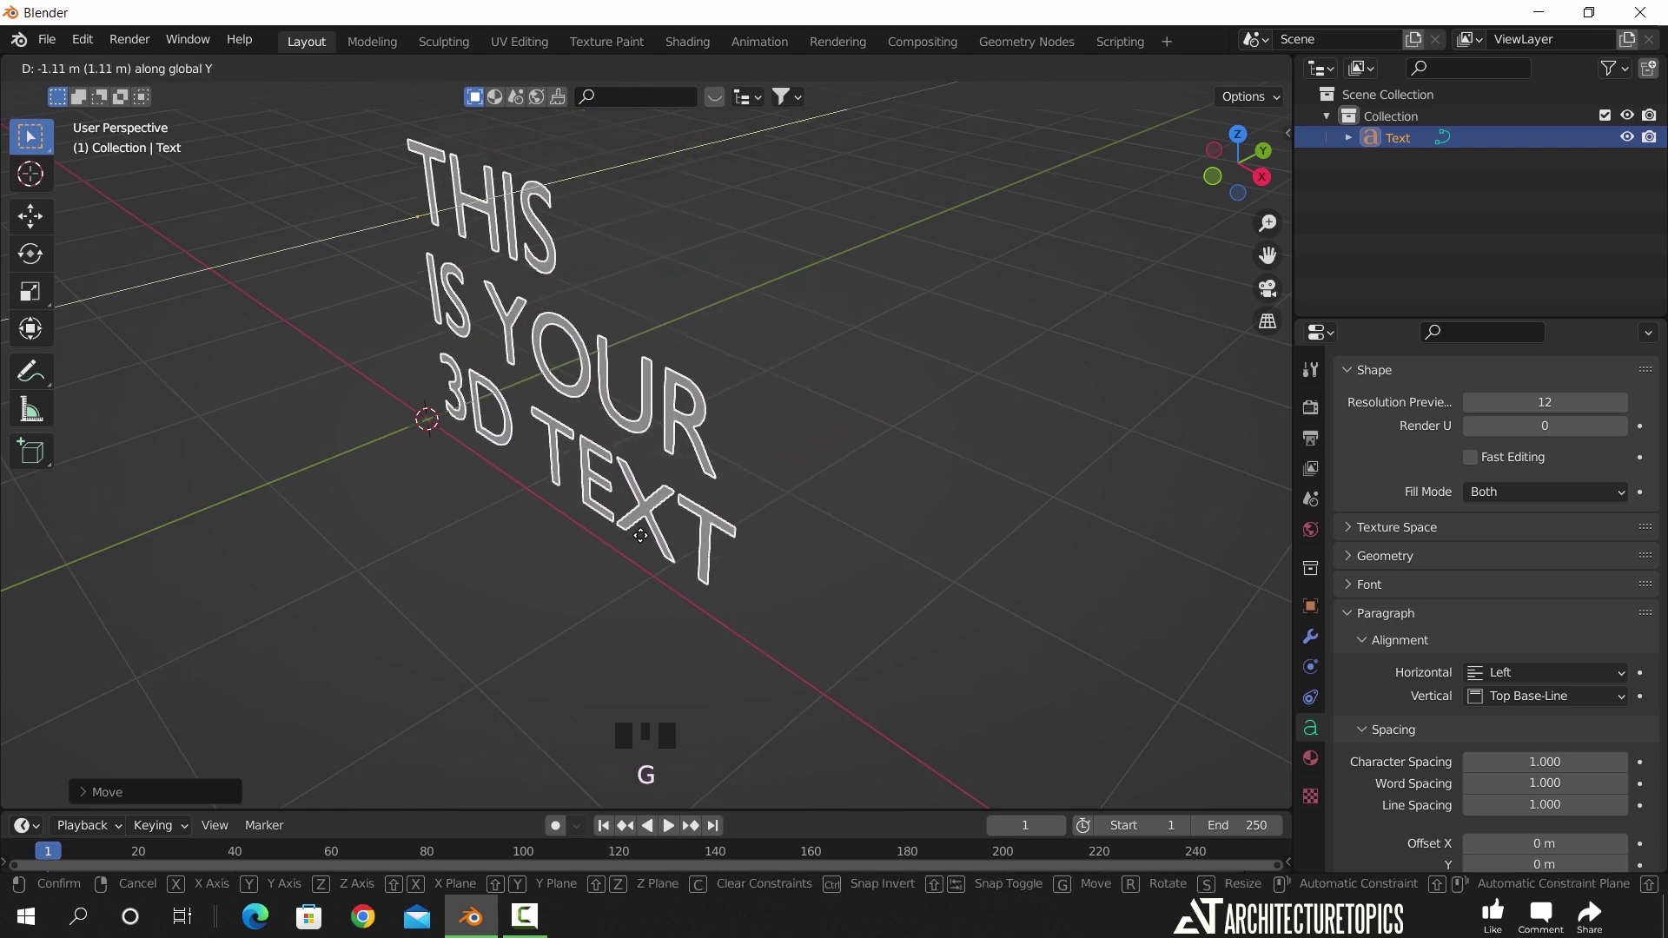
click(611, 477)
shift+middle_drag(611, 477, 718, 521)
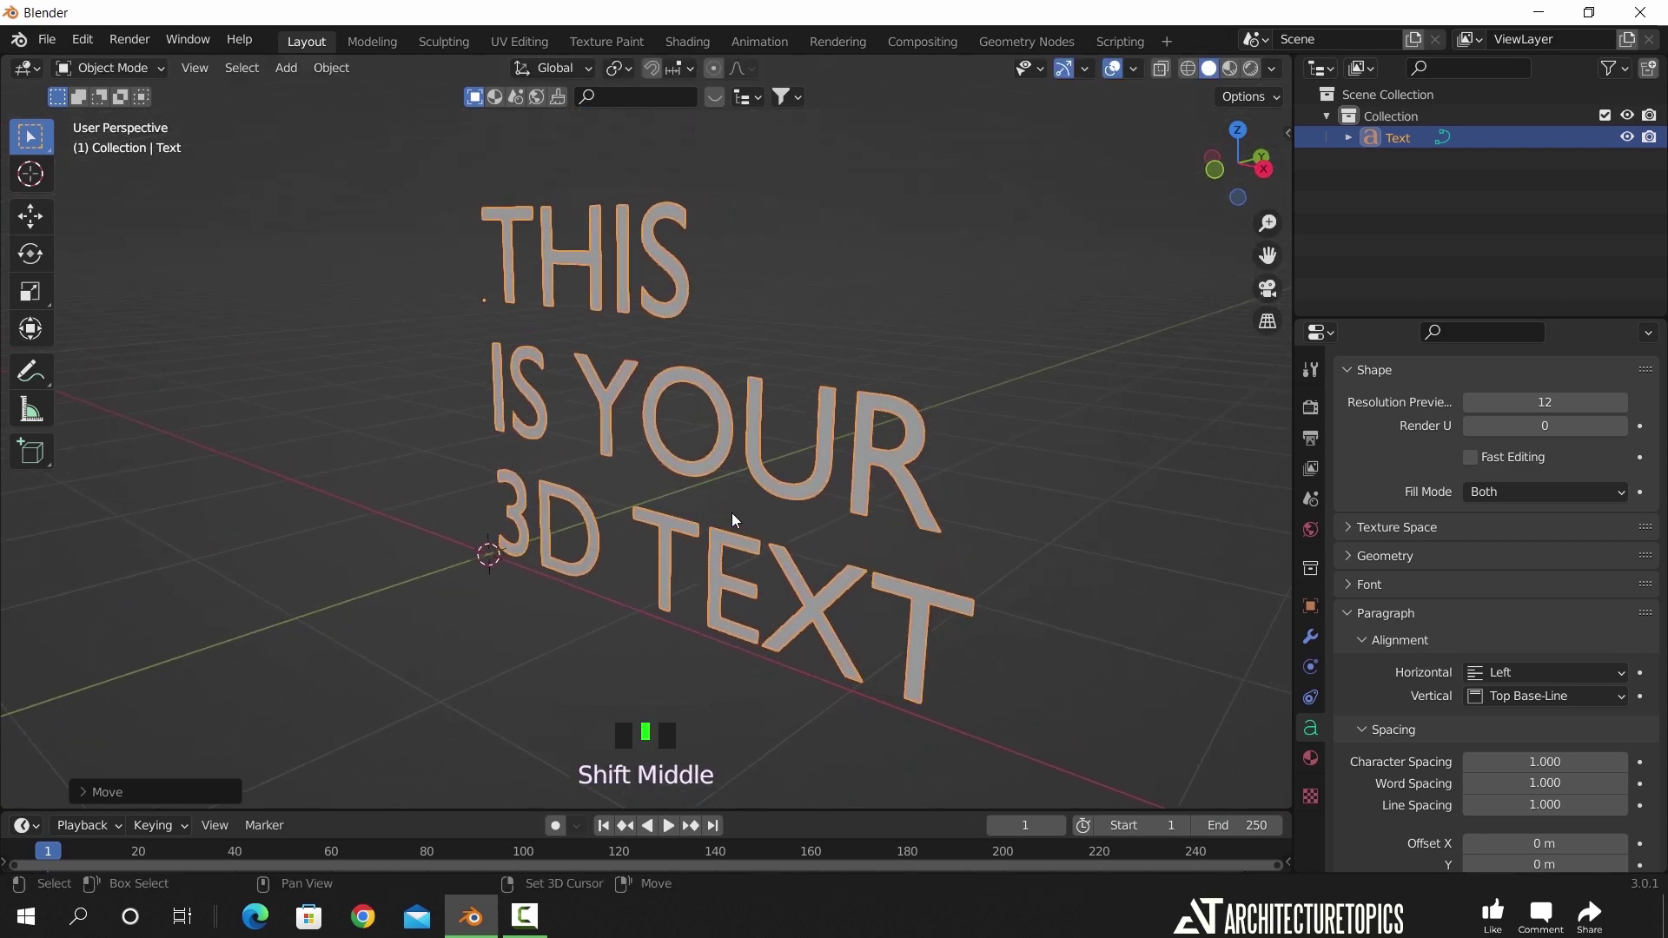
click(1396, 559)
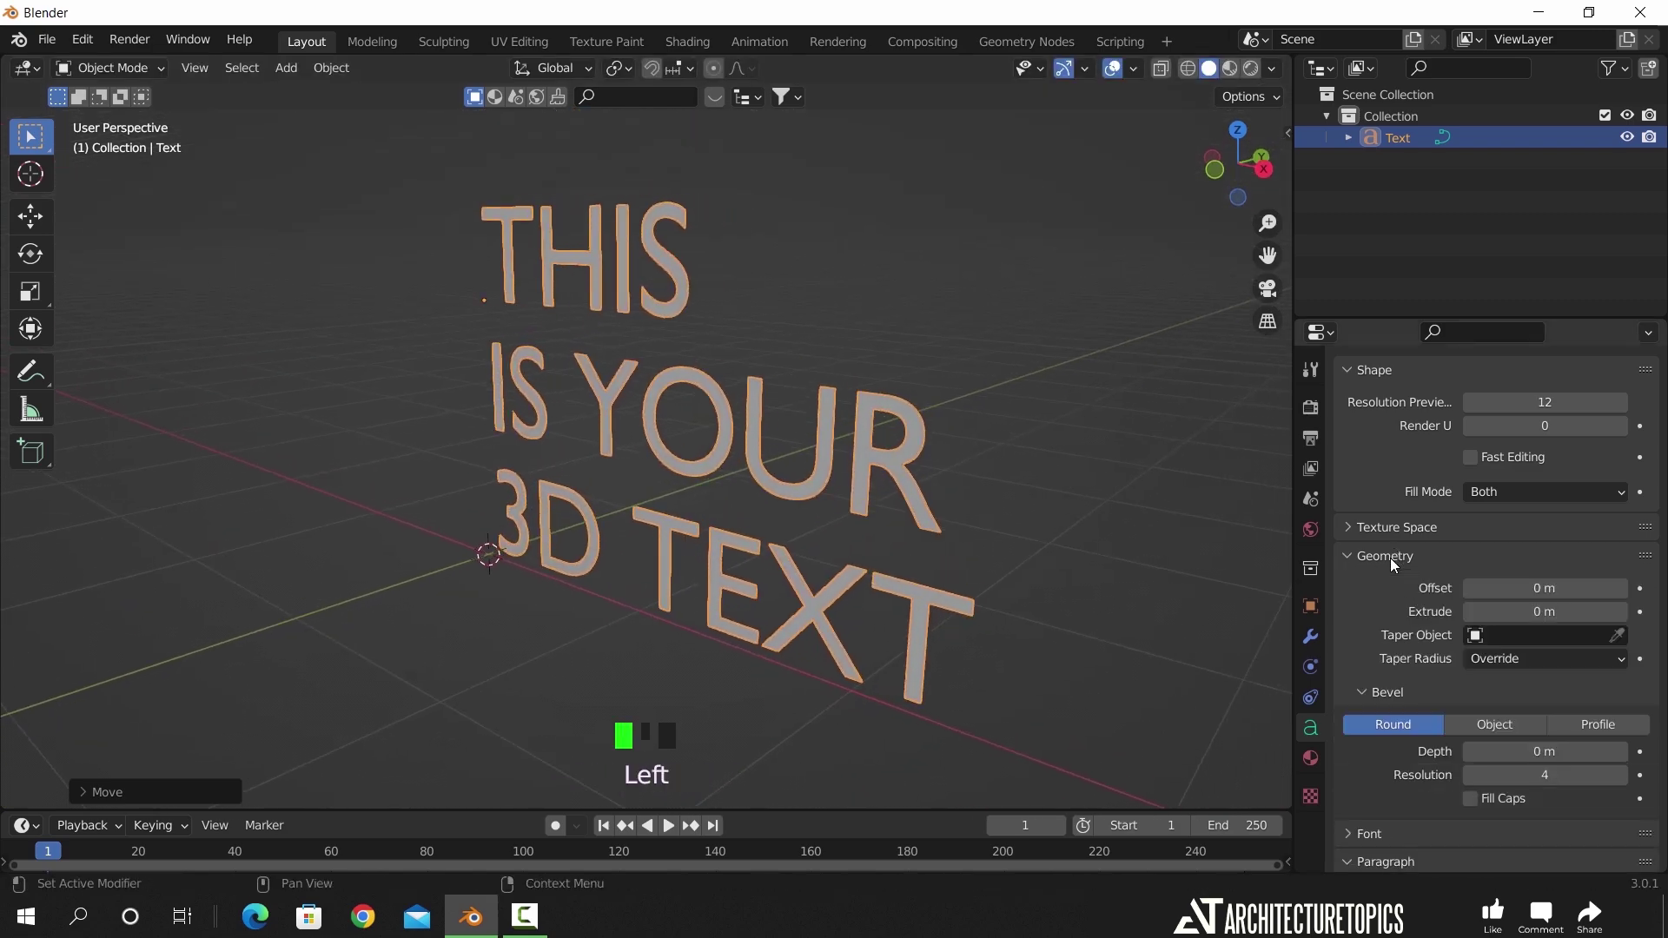
- Extrude the text to a depth of 0.05 m
click(1522, 611)
text(0.)
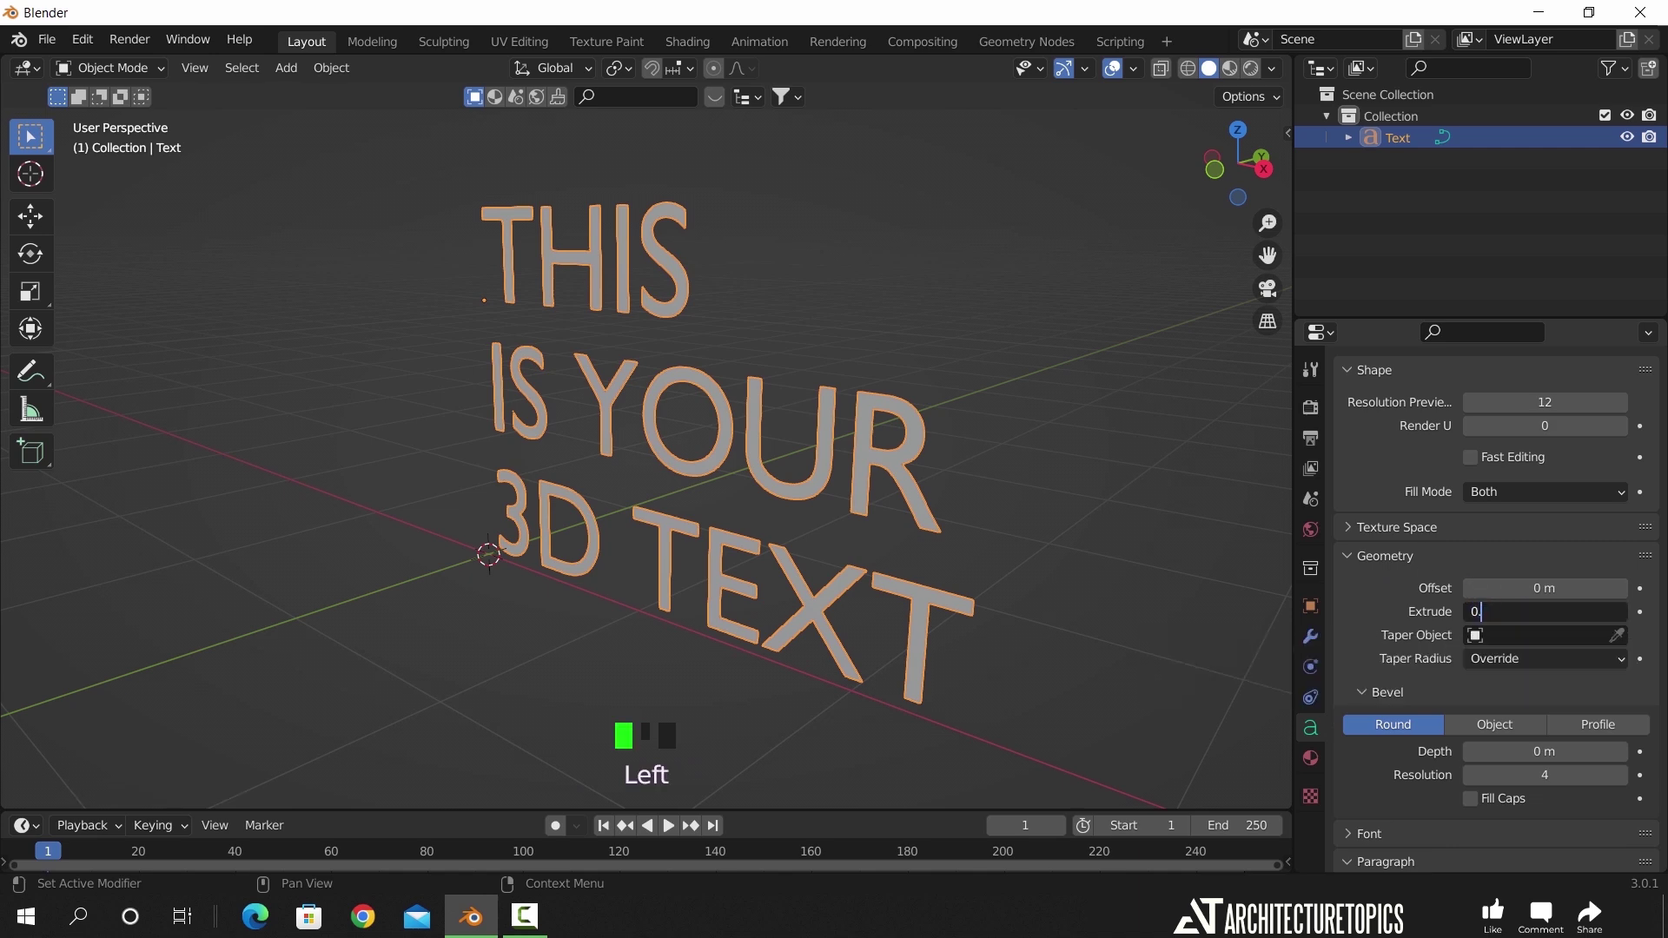
text(05)
key(Return)
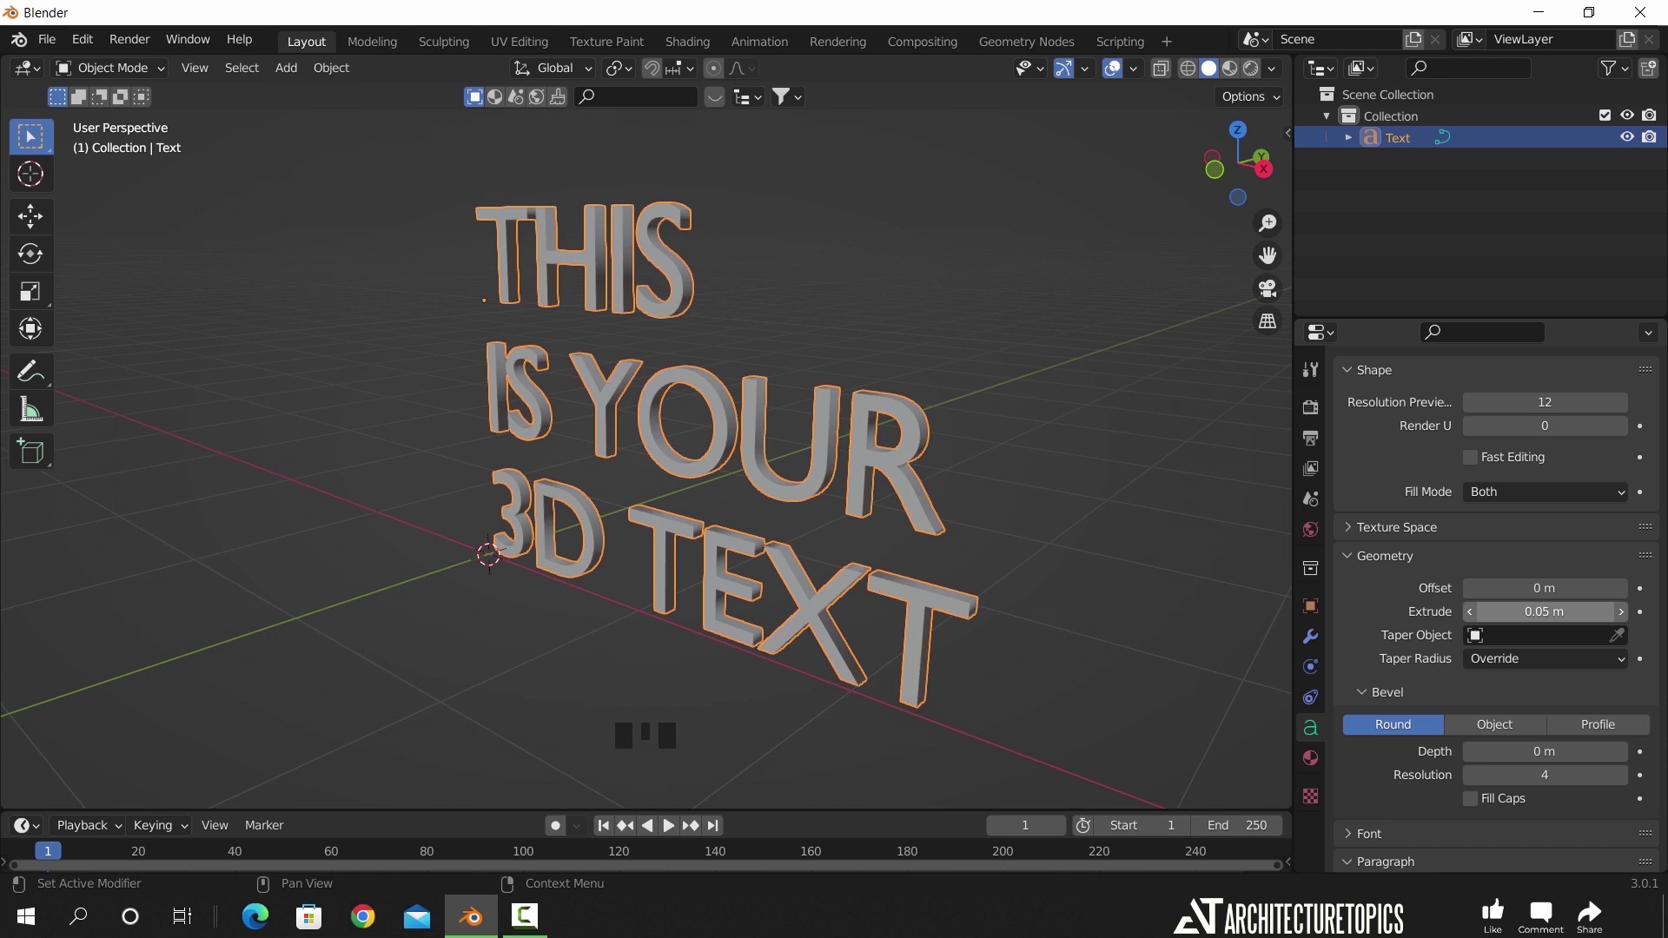
scroll(1543, 682, down, 2)
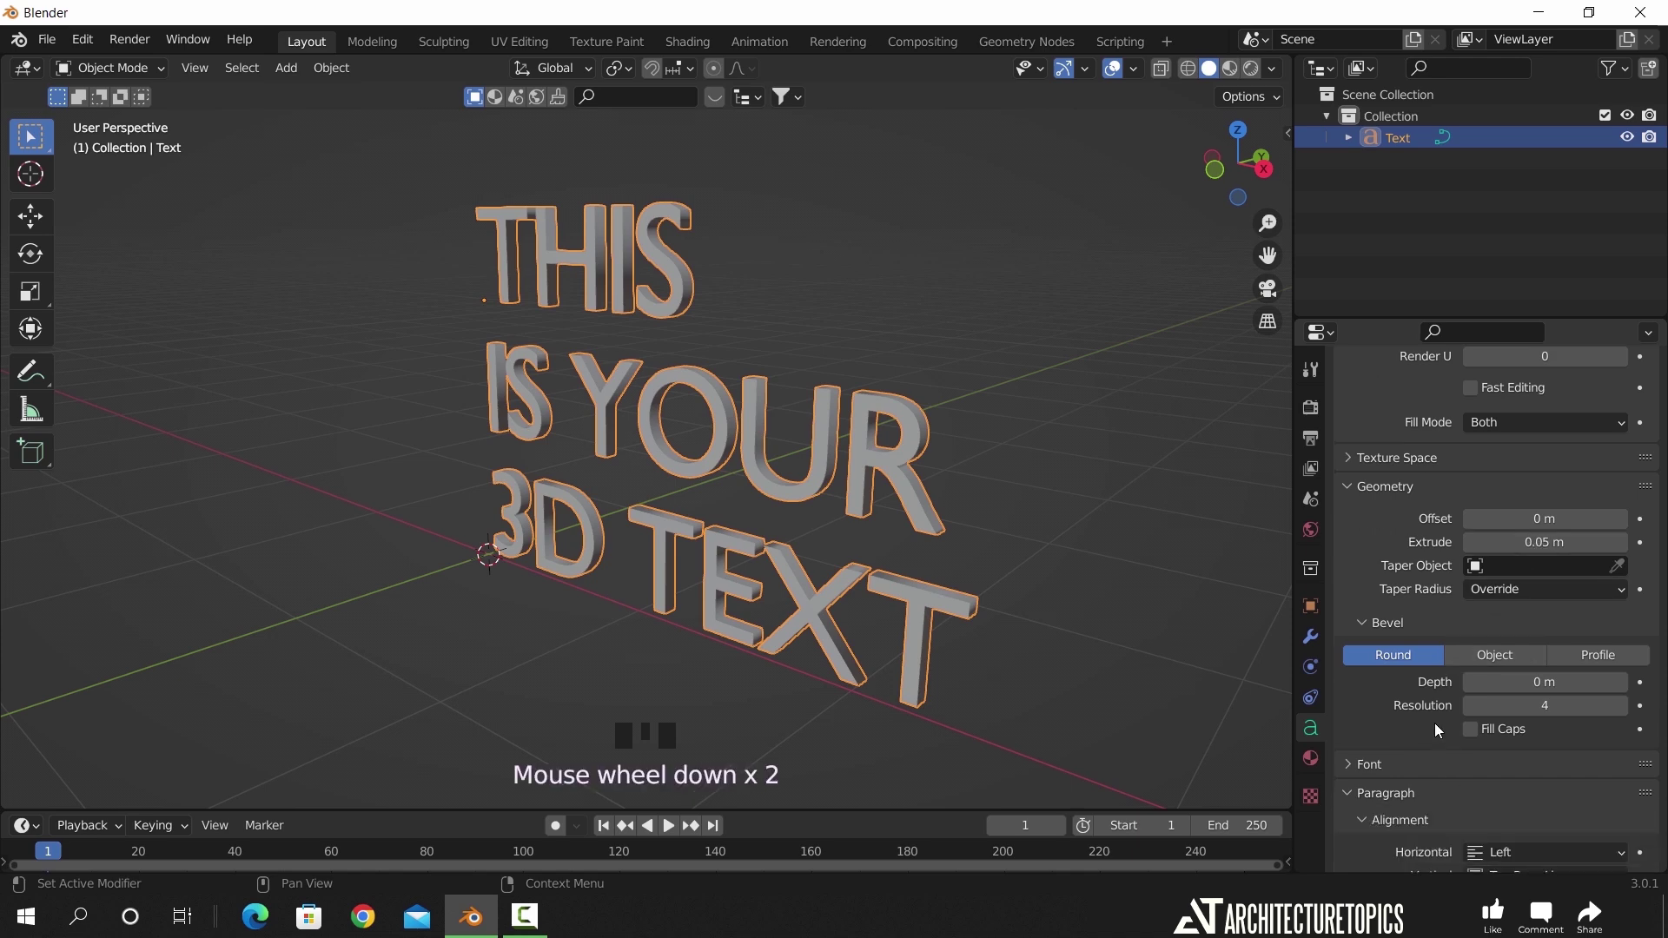
scroll(1020, 410, up, 5)
- Give the letters a 0.01 m round bevel and orbit to inspect the edges
shift+middle_drag(1020, 410, 794, 491)
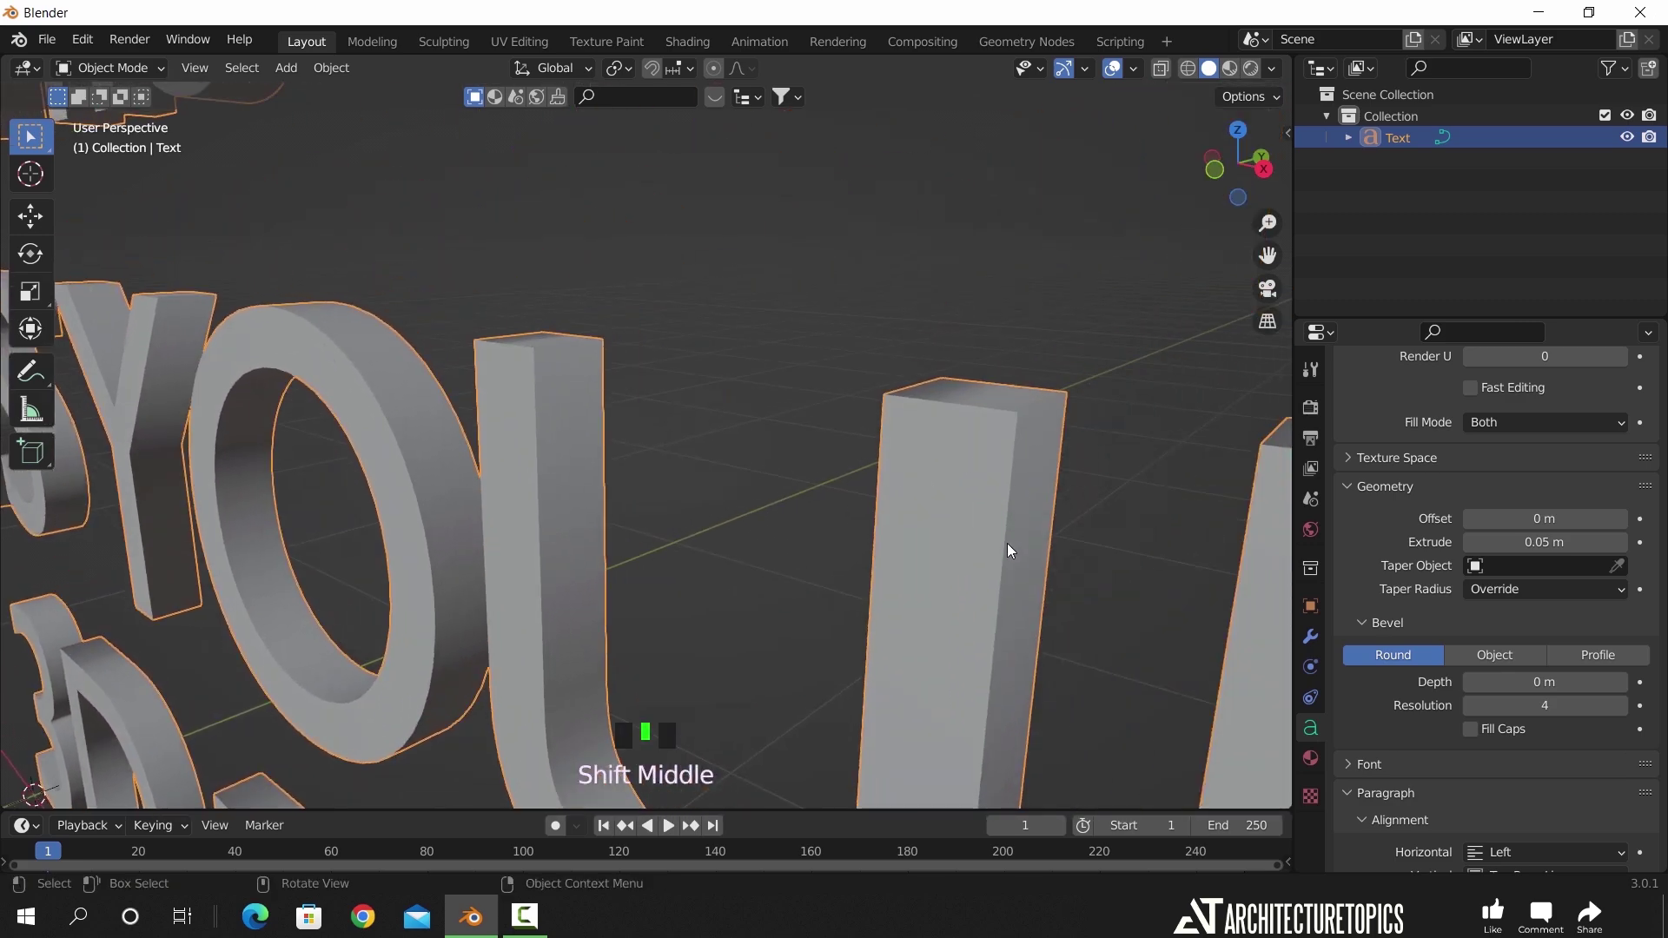
click(1621, 683)
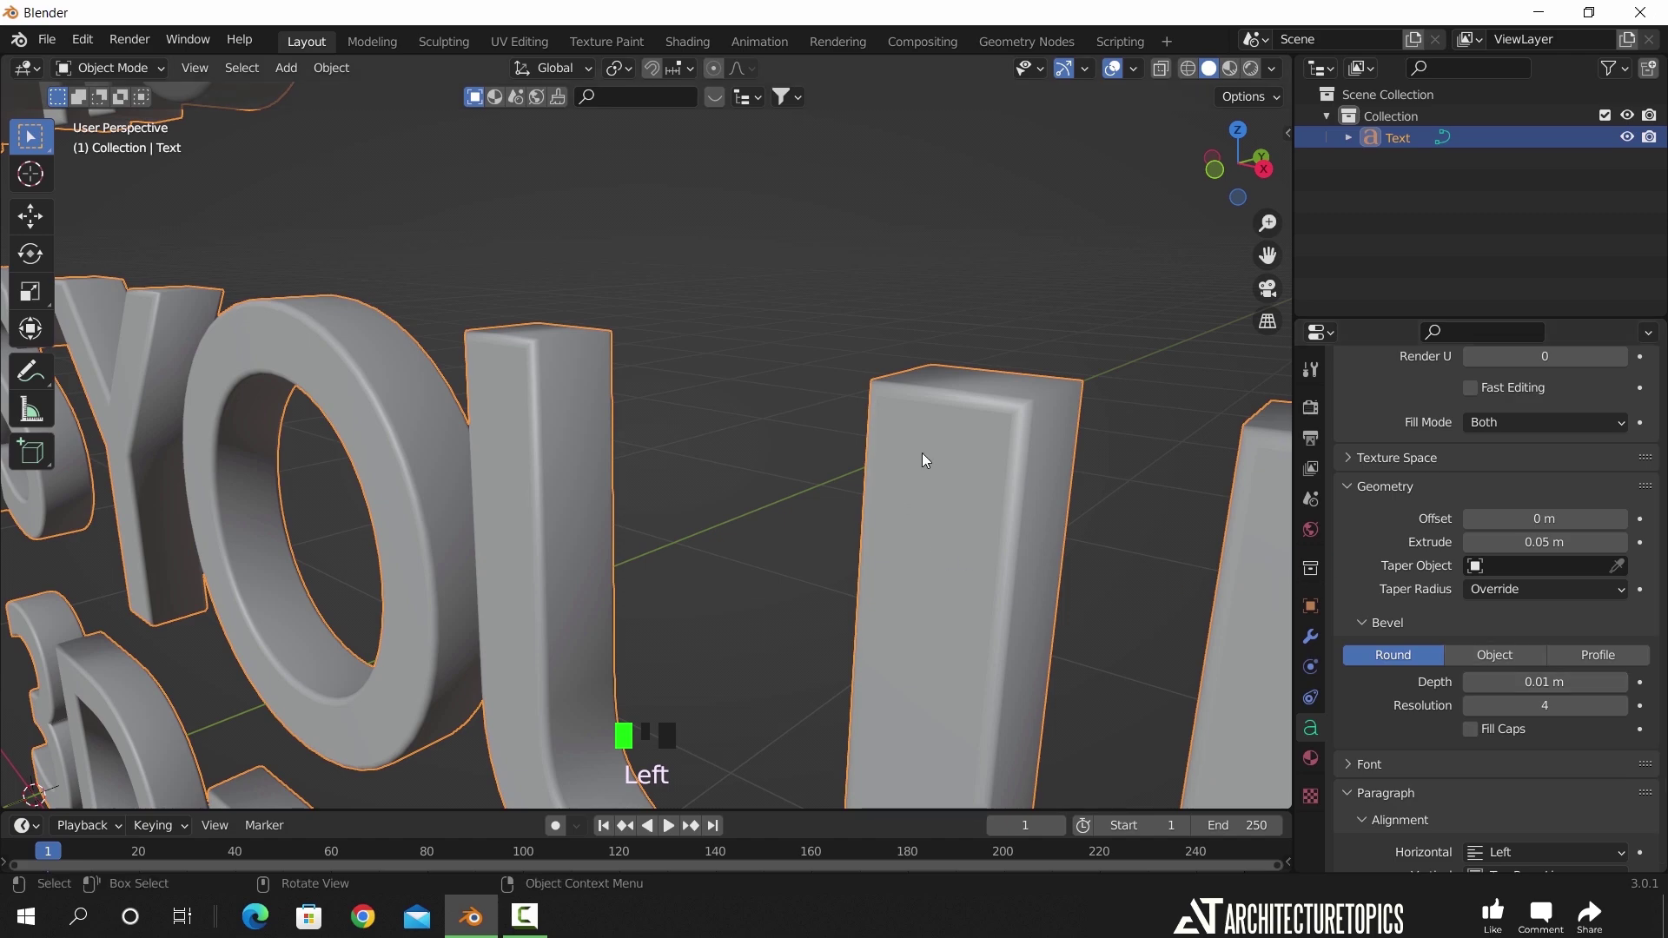
scroll(869, 452, down, 3)
shift+middle_drag(867, 450, 883, 513)
scroll(882, 512, down, 2)
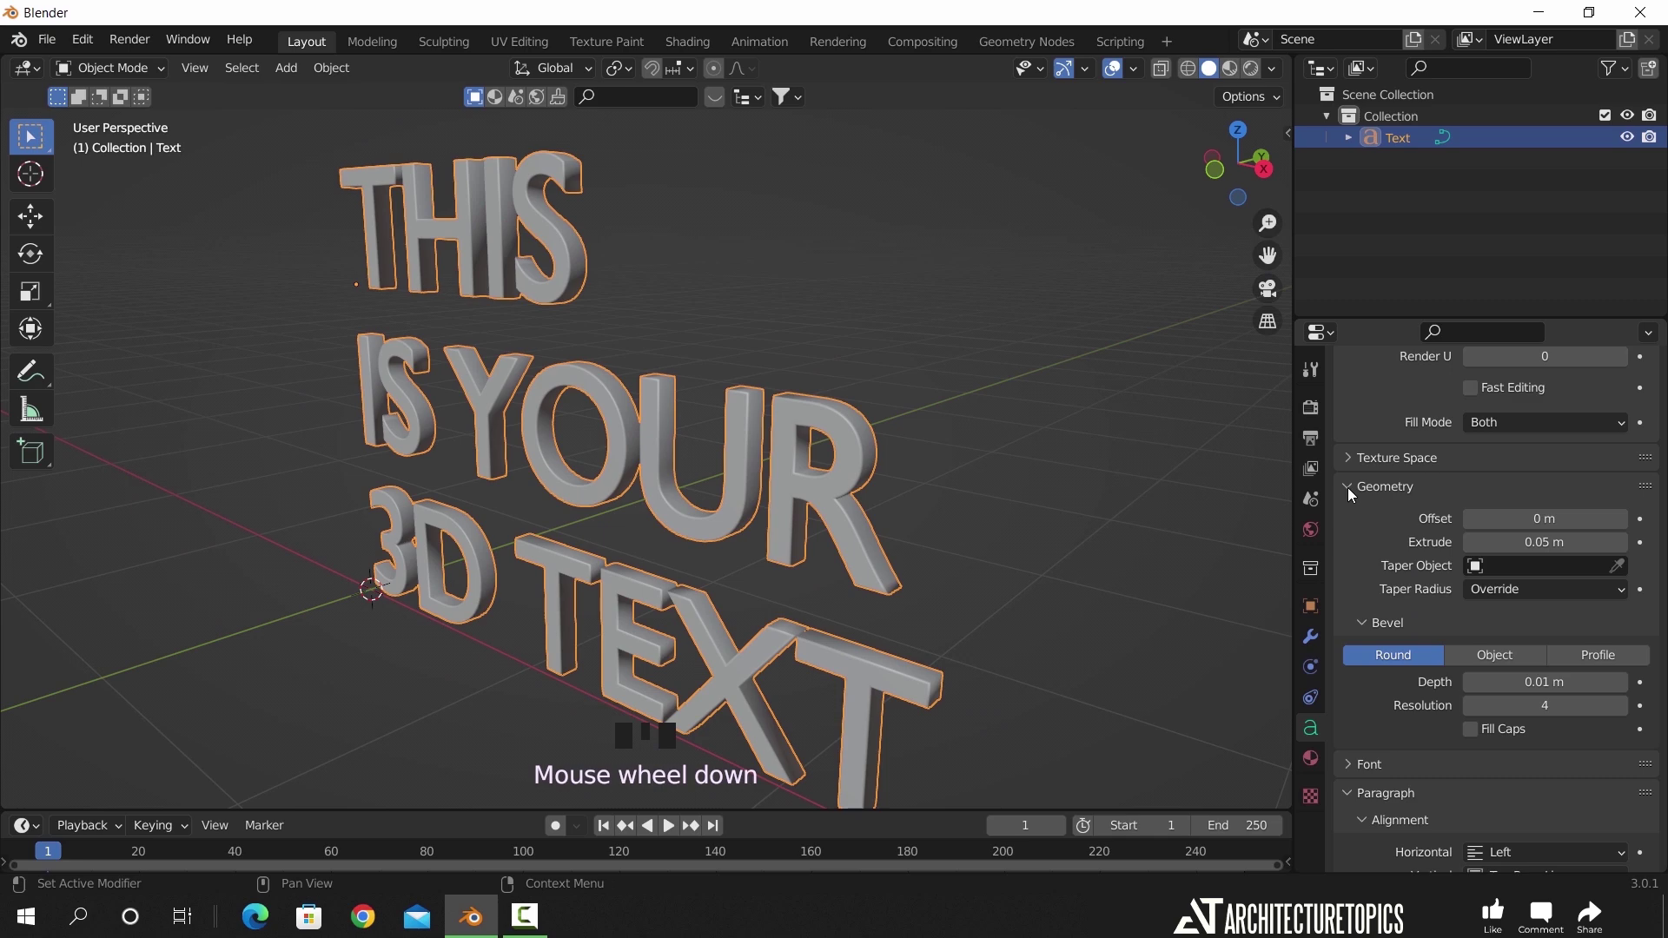
scroll(1371, 573, down, 4)
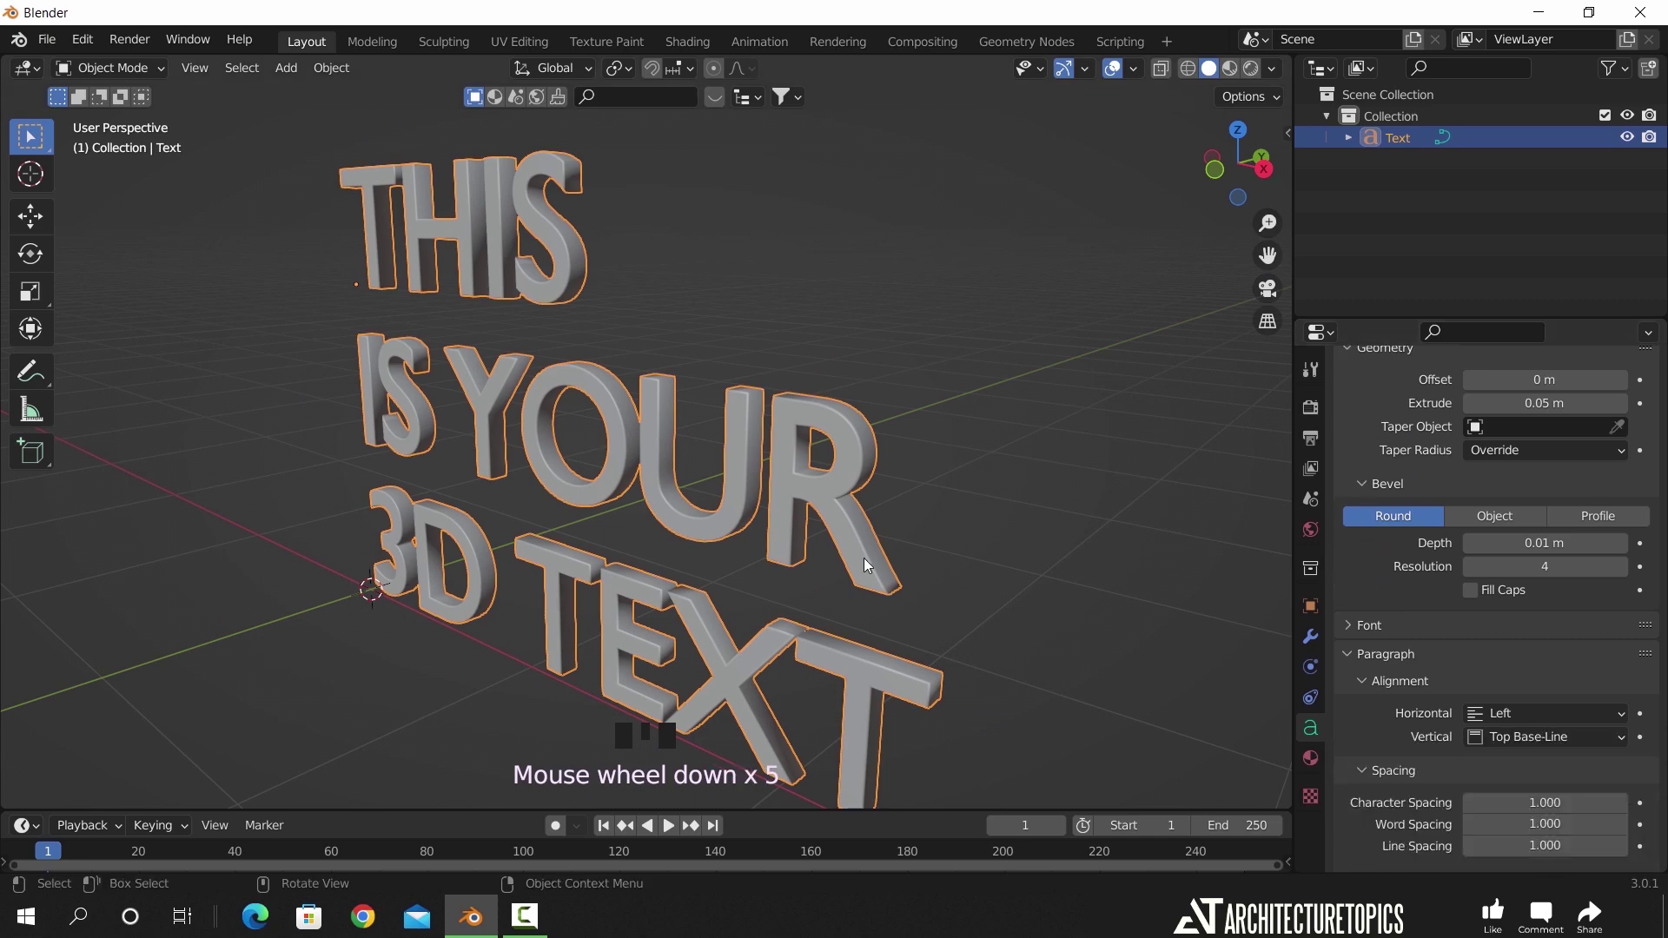
scroll(866, 565, down, 2)
middle_drag(863, 566, 780, 588)
- Collapse the Paragraph and Geometry panels and expand the Font panel
click(1353, 654)
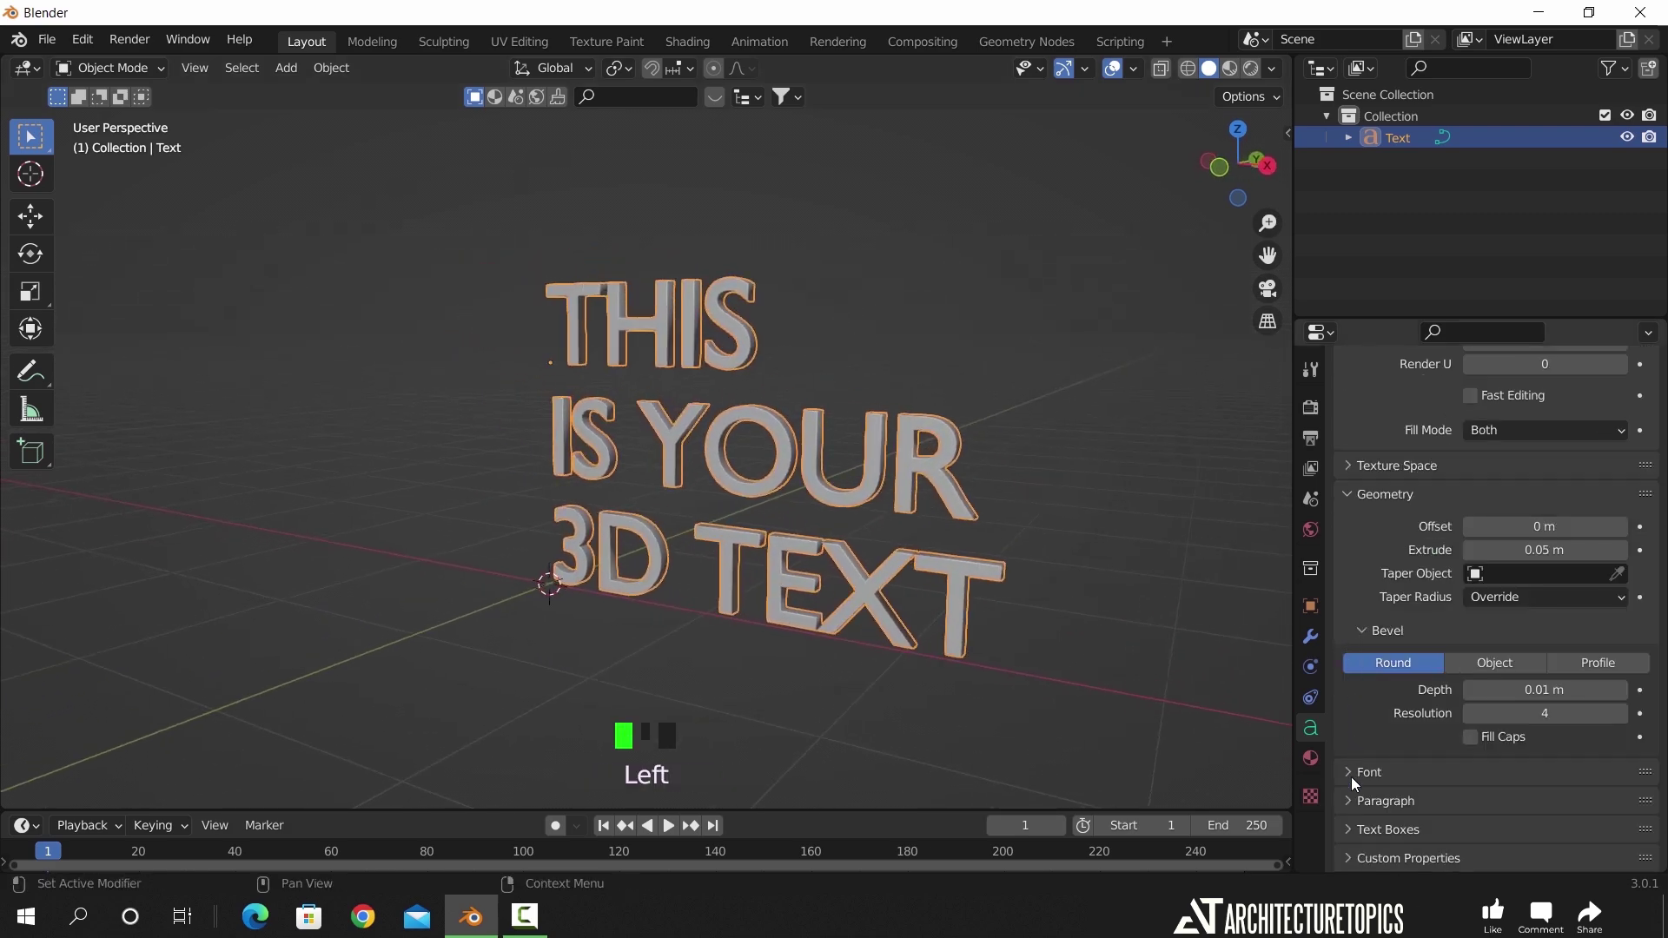
click(1359, 620)
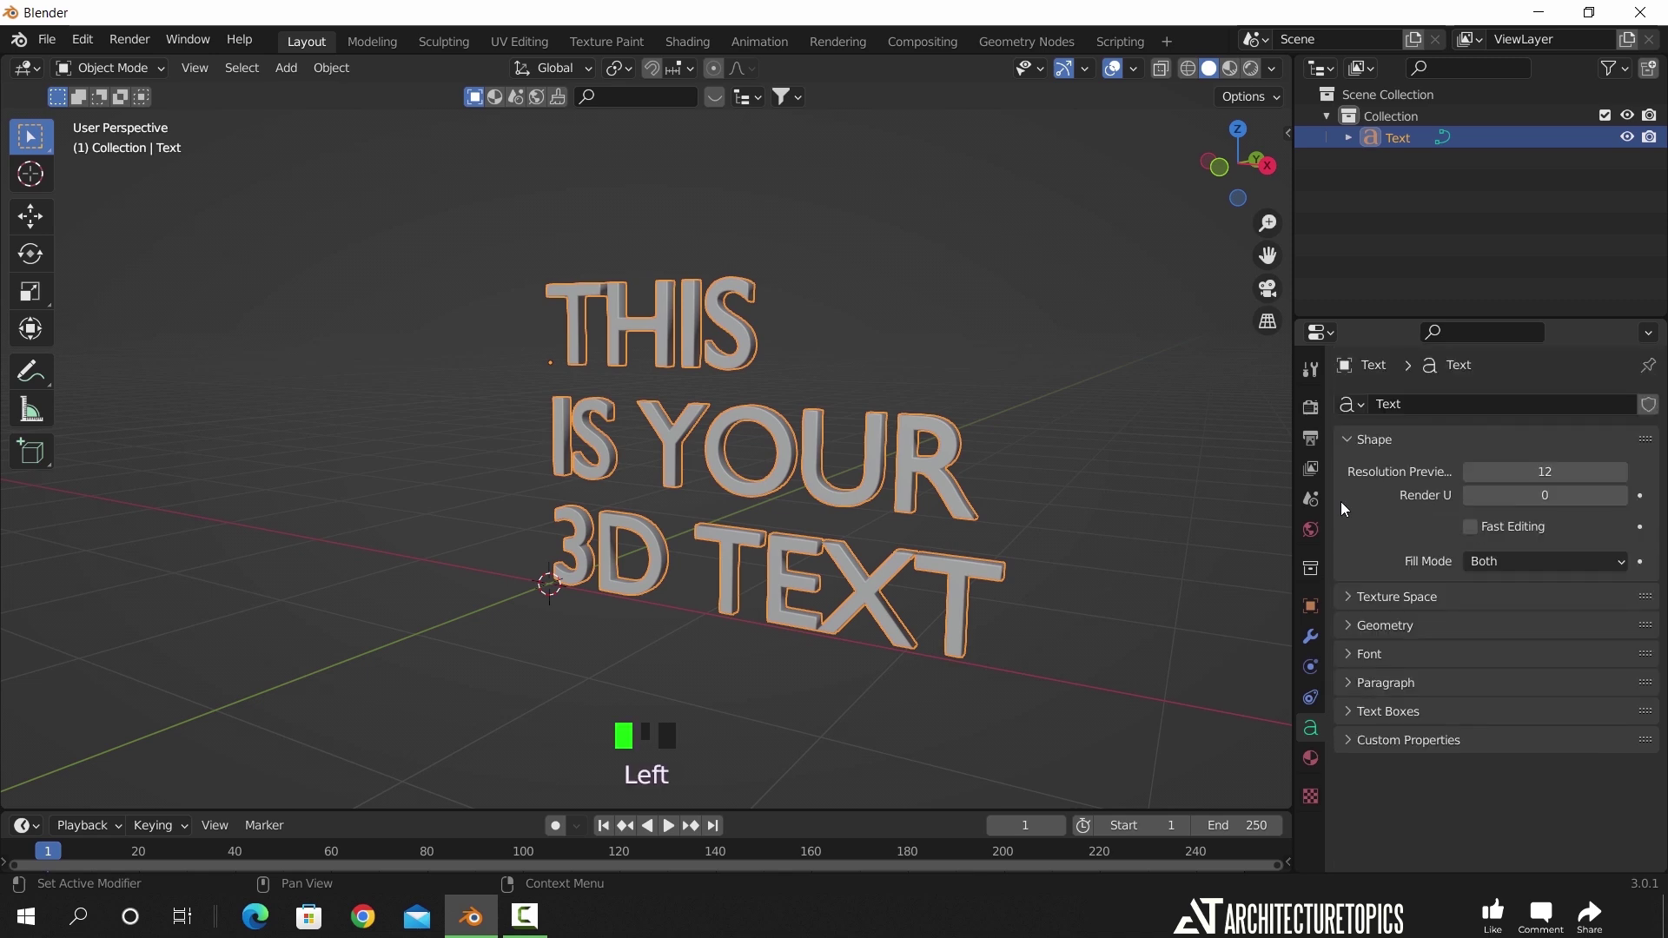
click(1361, 667)
scroll(1361, 667, down, 5)
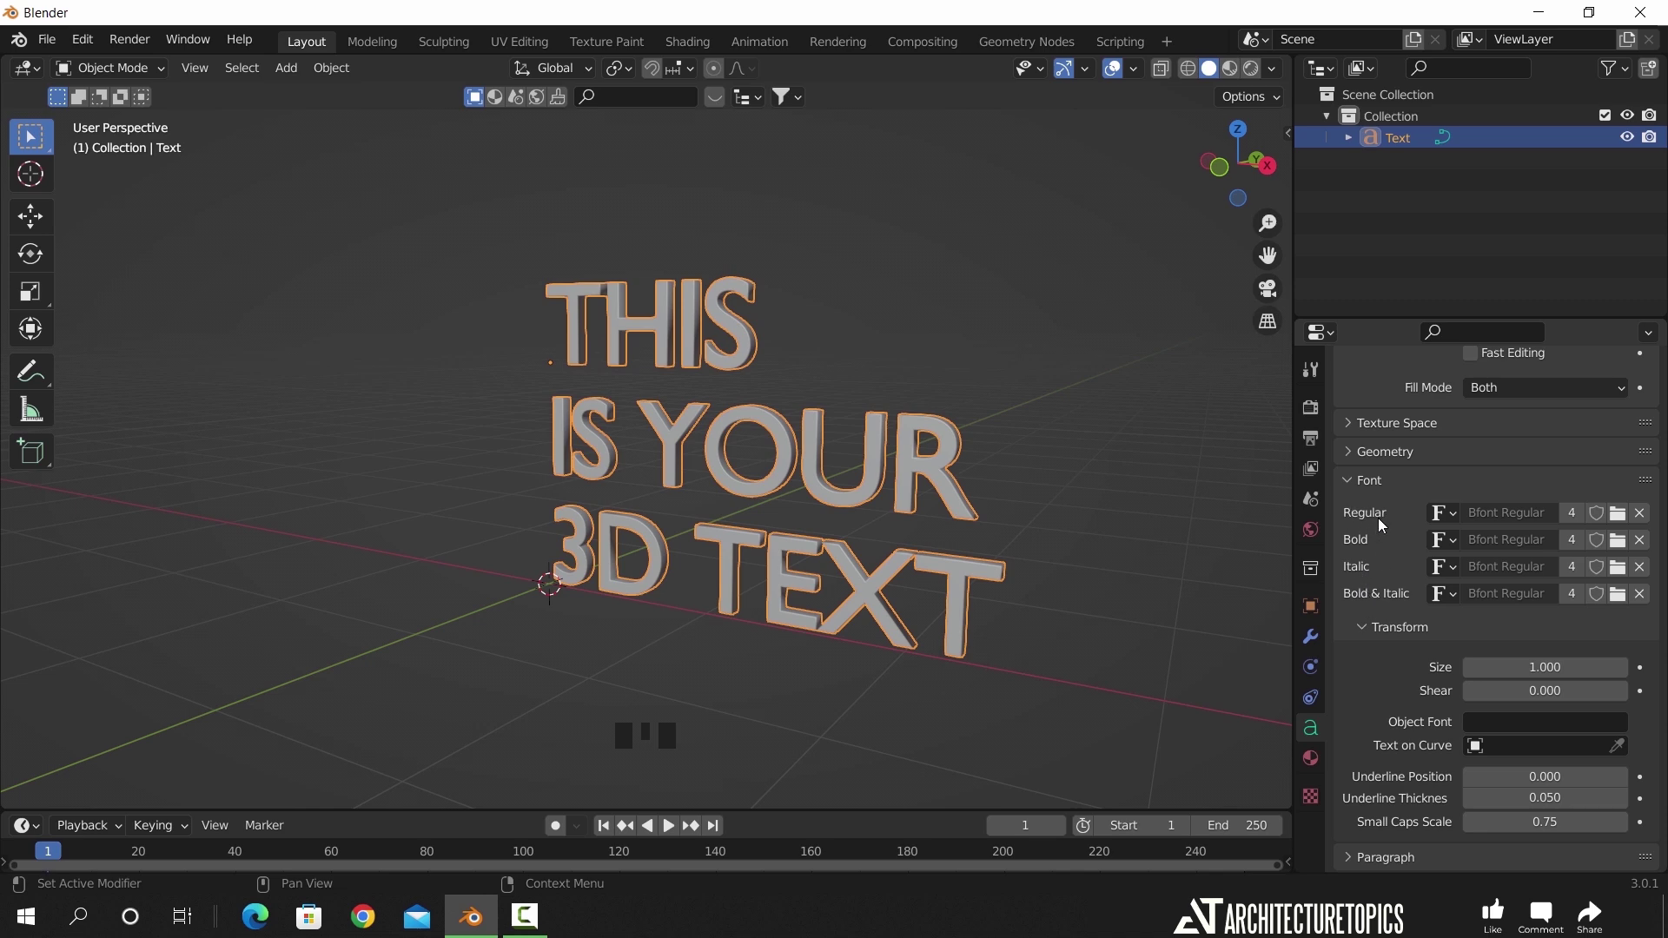
- Load Bebas Neue Bold from D:\3D text blender 2022\Fonts as the regular font
click(1625, 519)
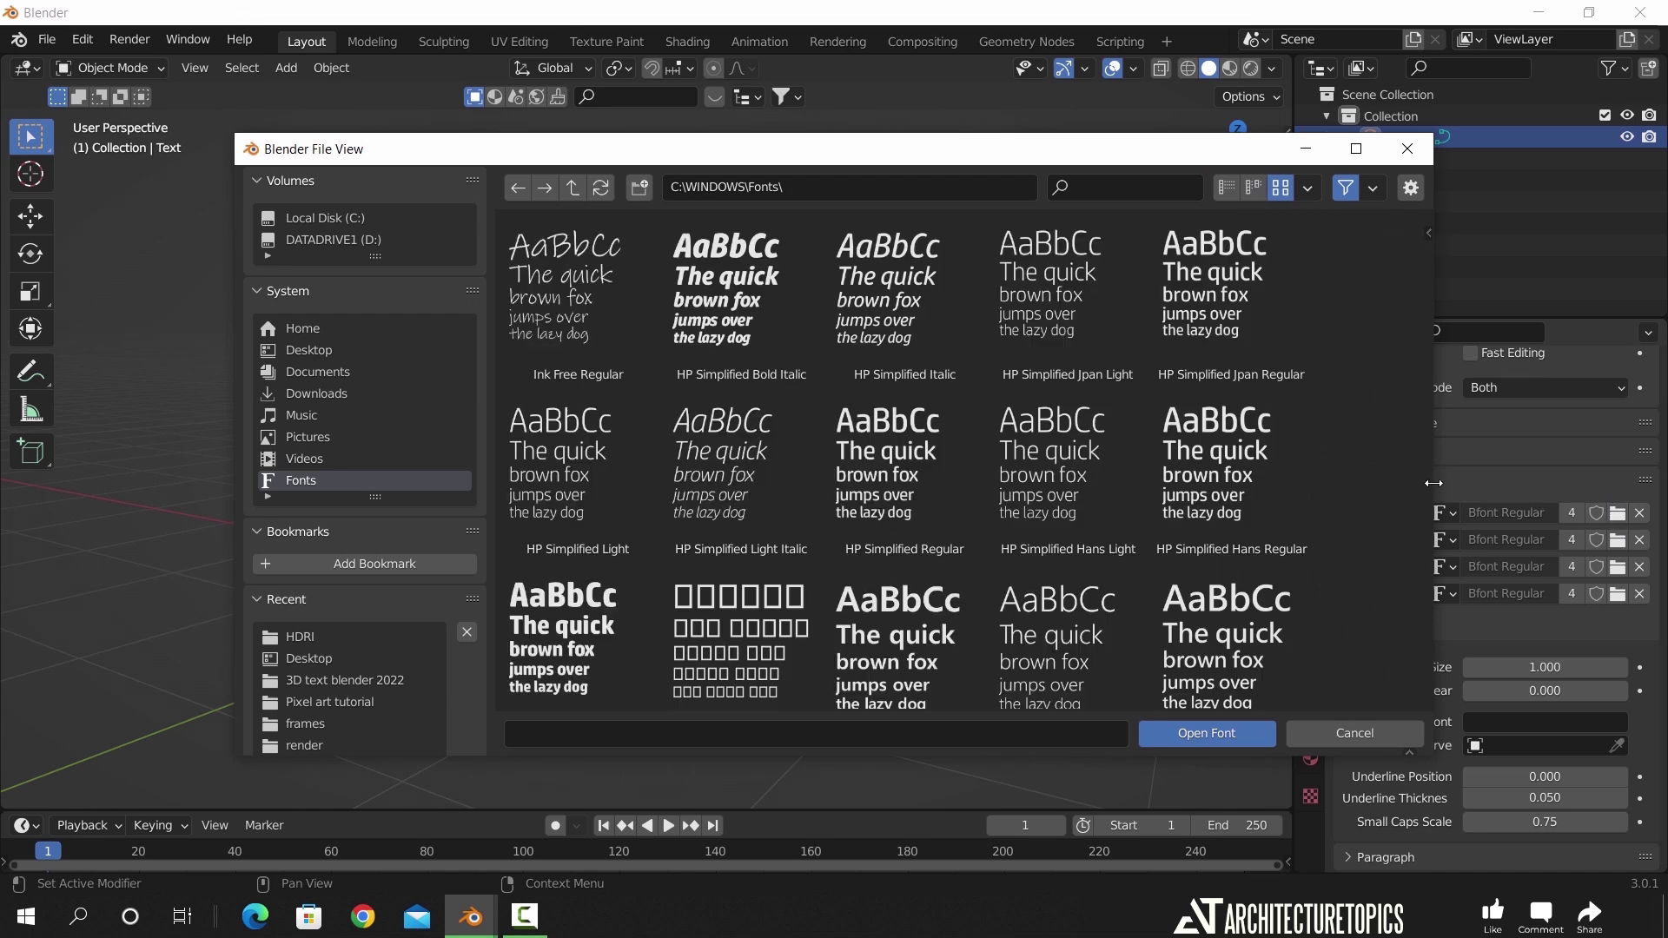
click(370, 679)
double_click(573, 327)
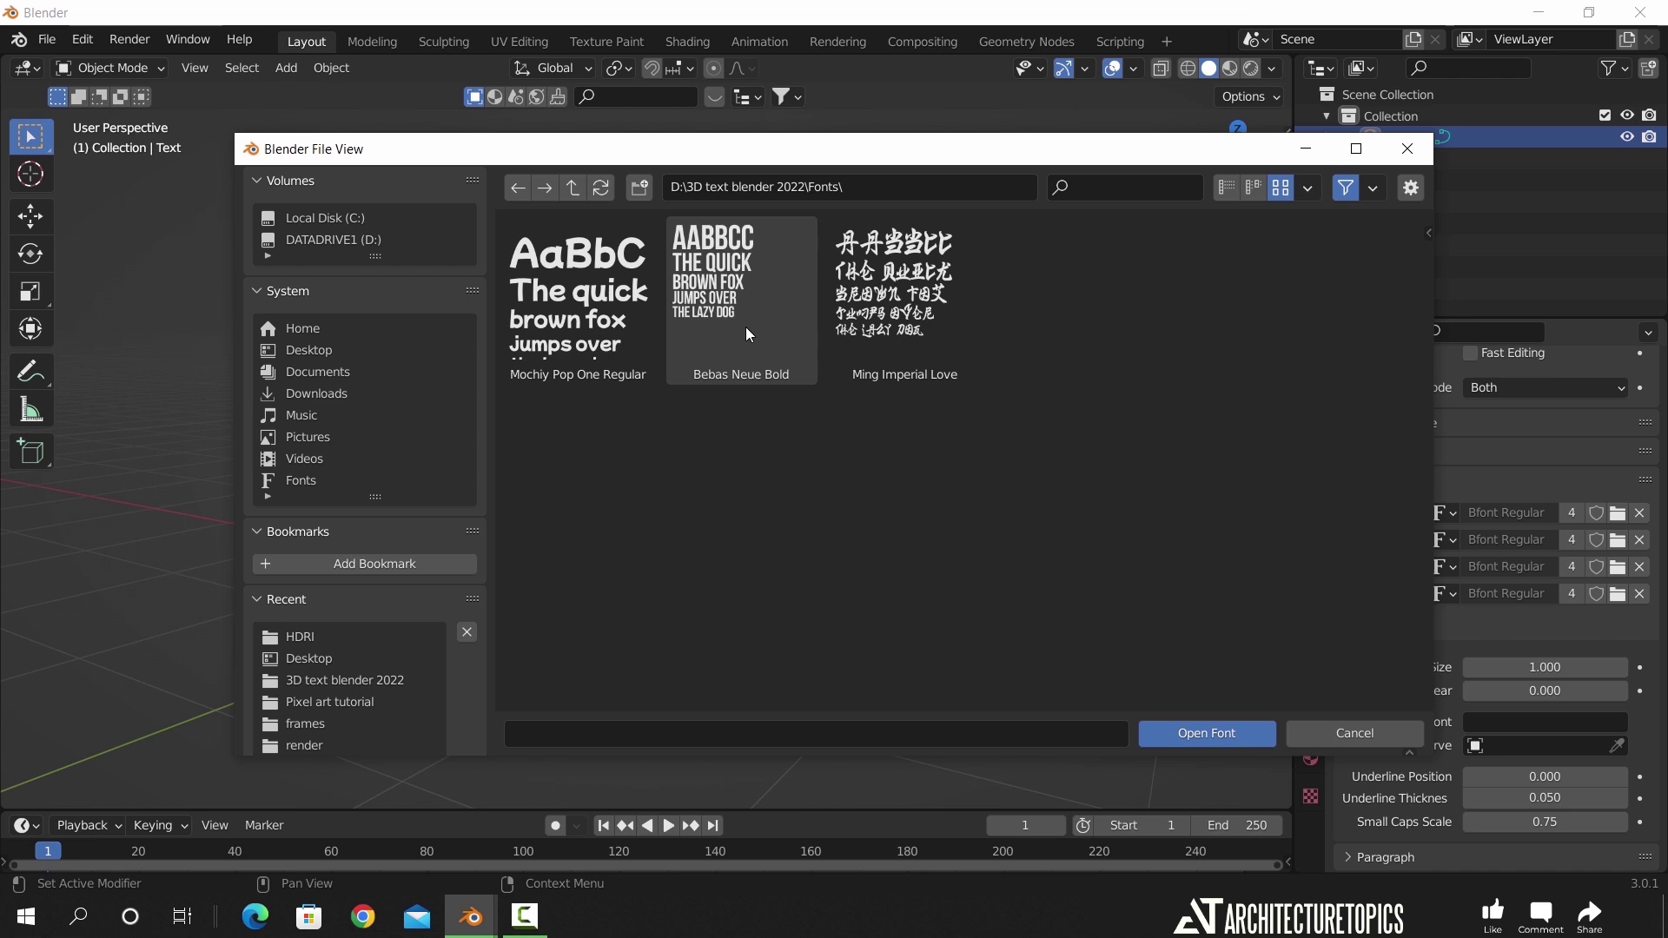
double_click(747, 333)
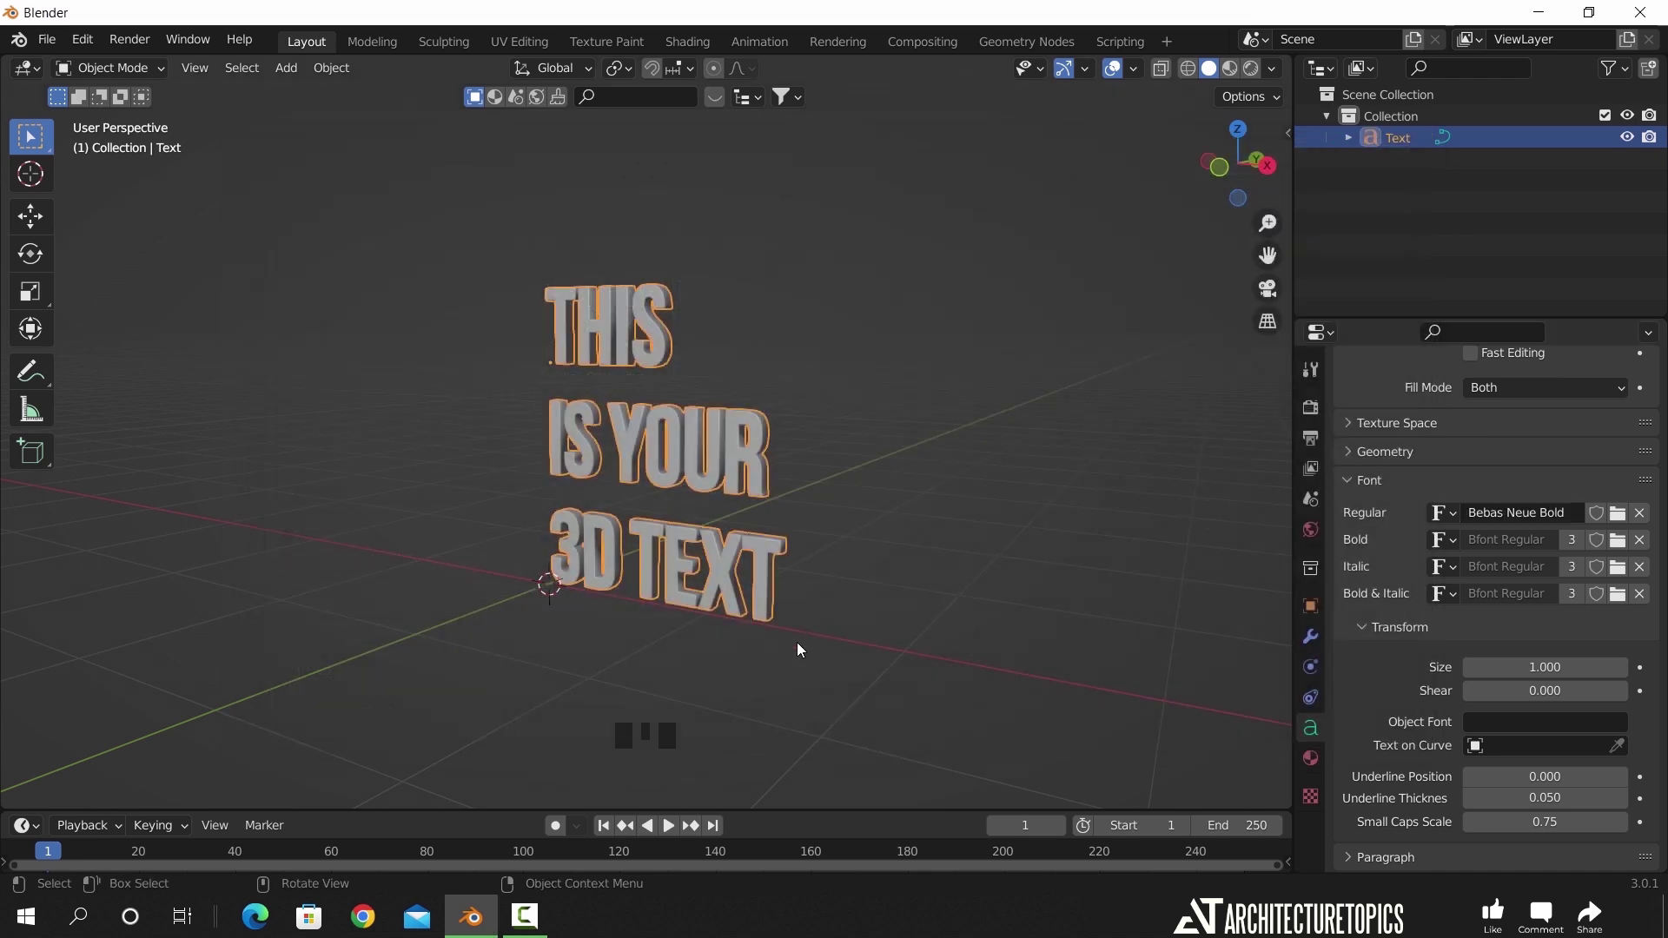
key(KP_1)
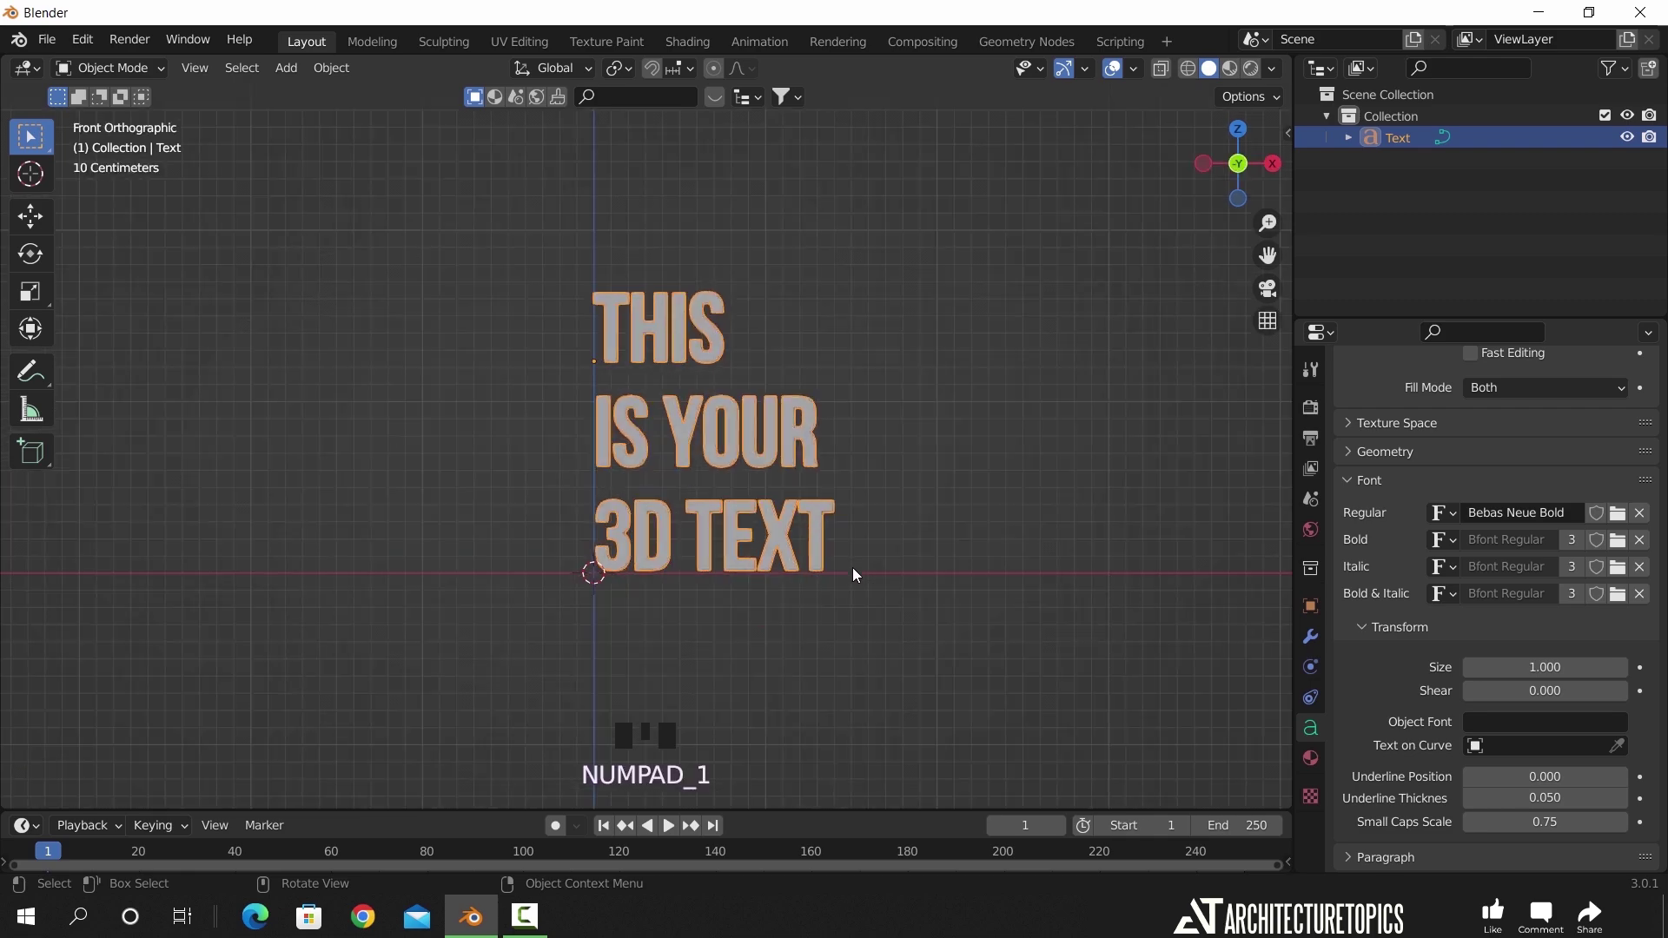
scroll(891, 534, up, 3)
drag(1568, 691, 1616, 691)
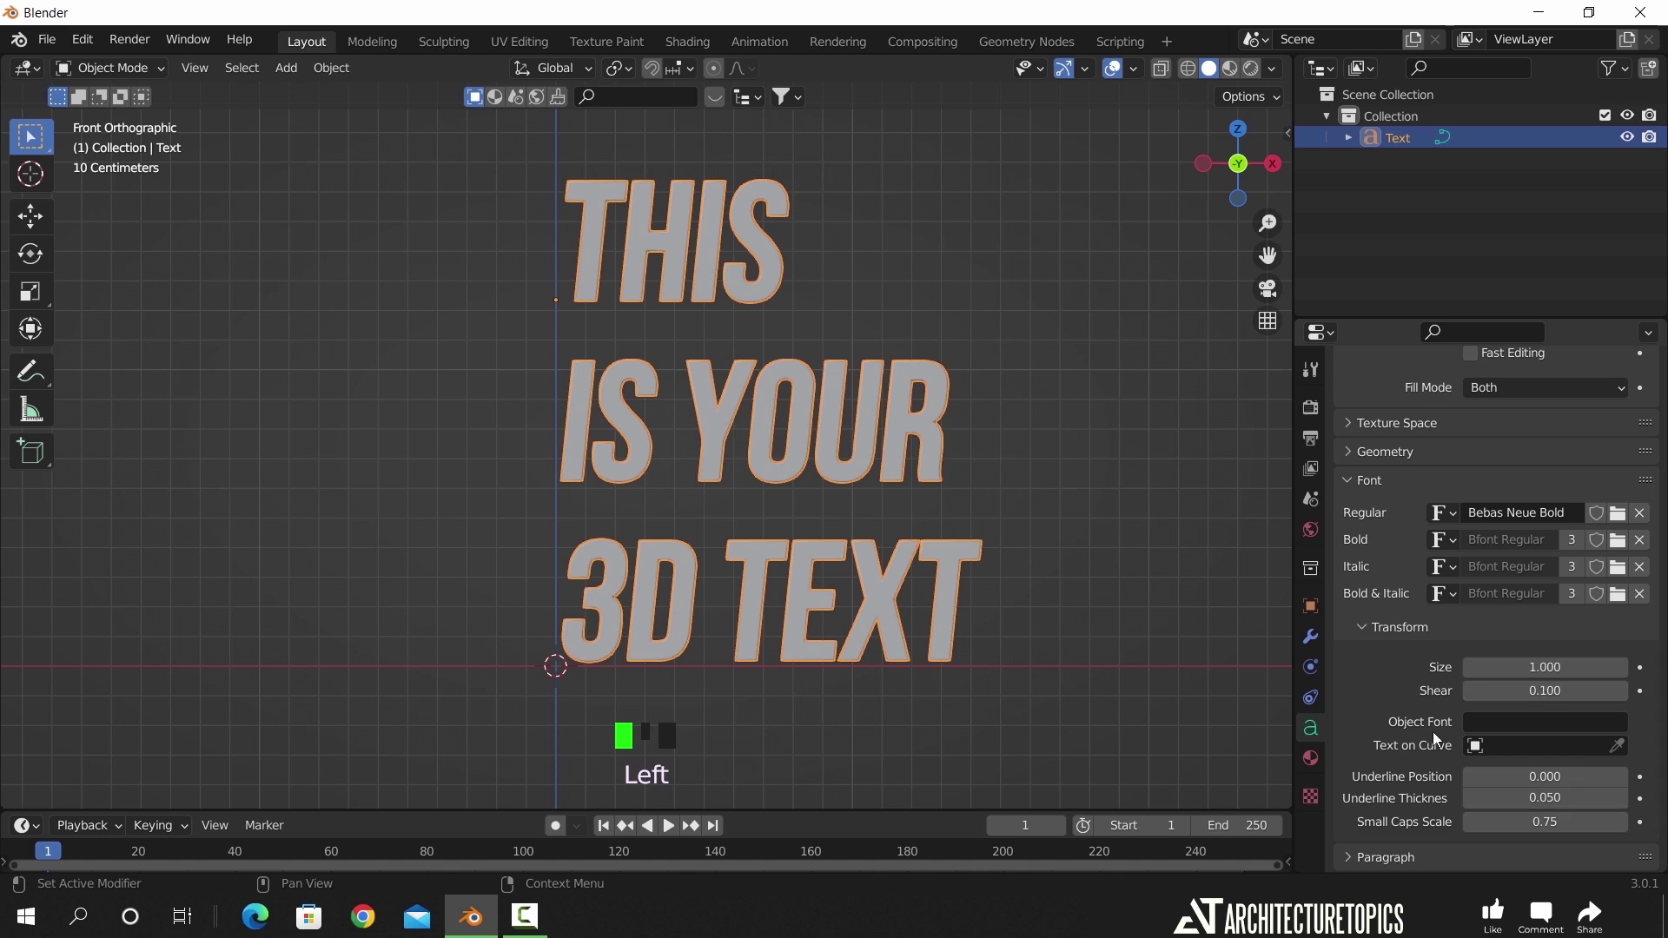
drag(1494, 691, 1419, 685)
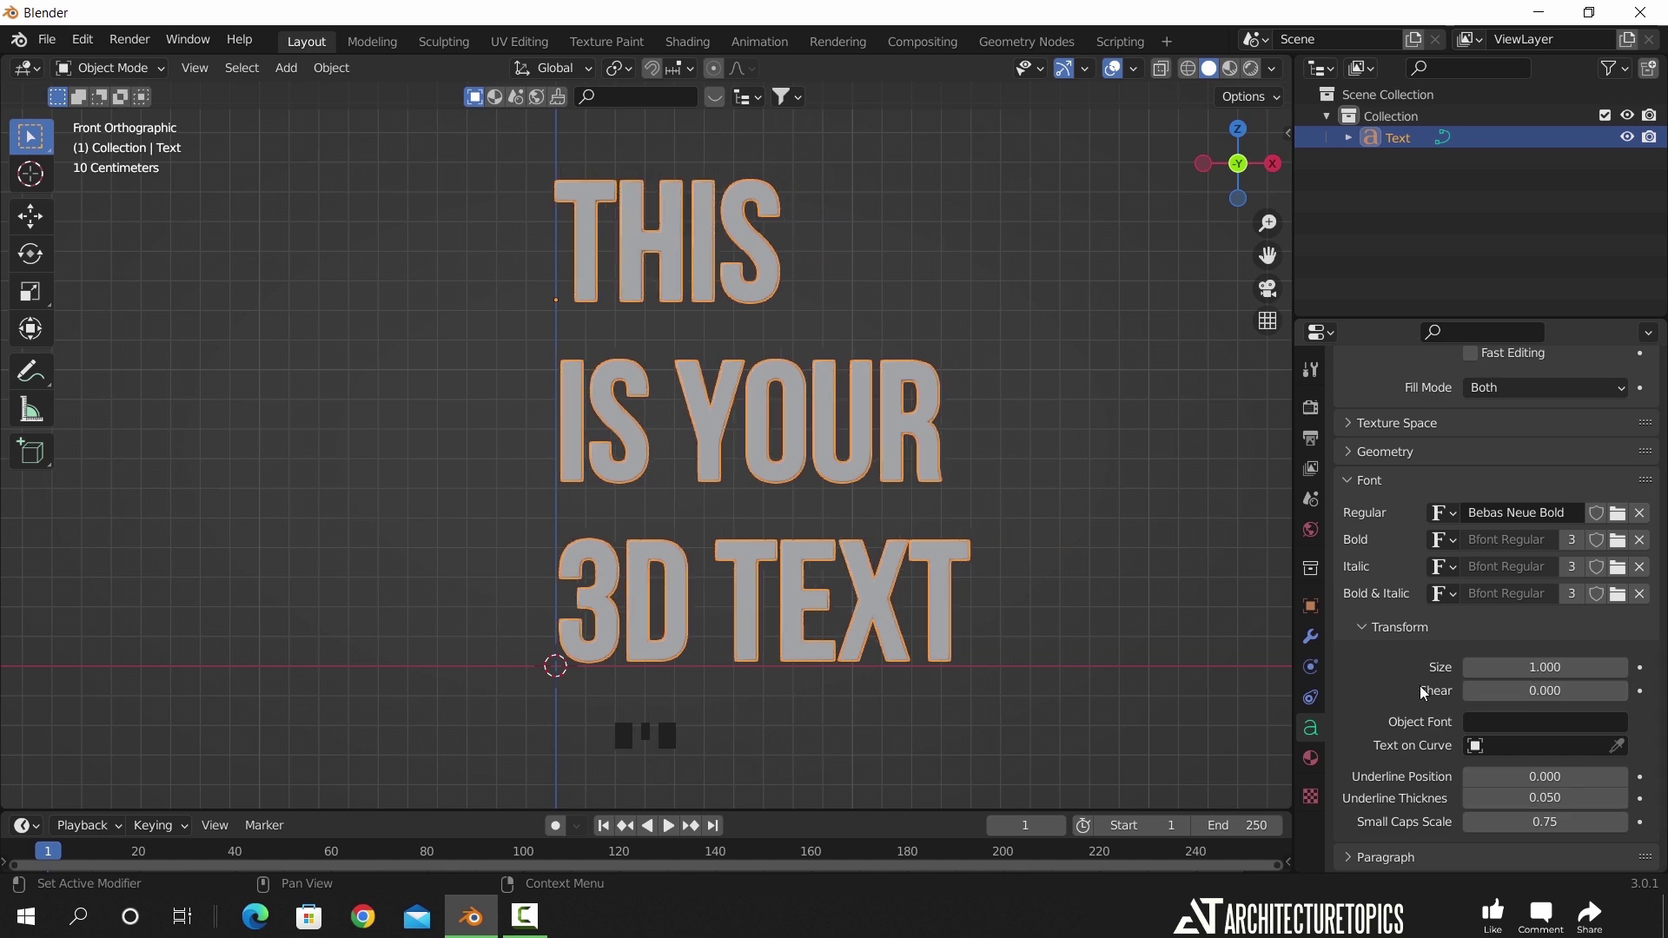
scroll(1419, 686, down, 2)
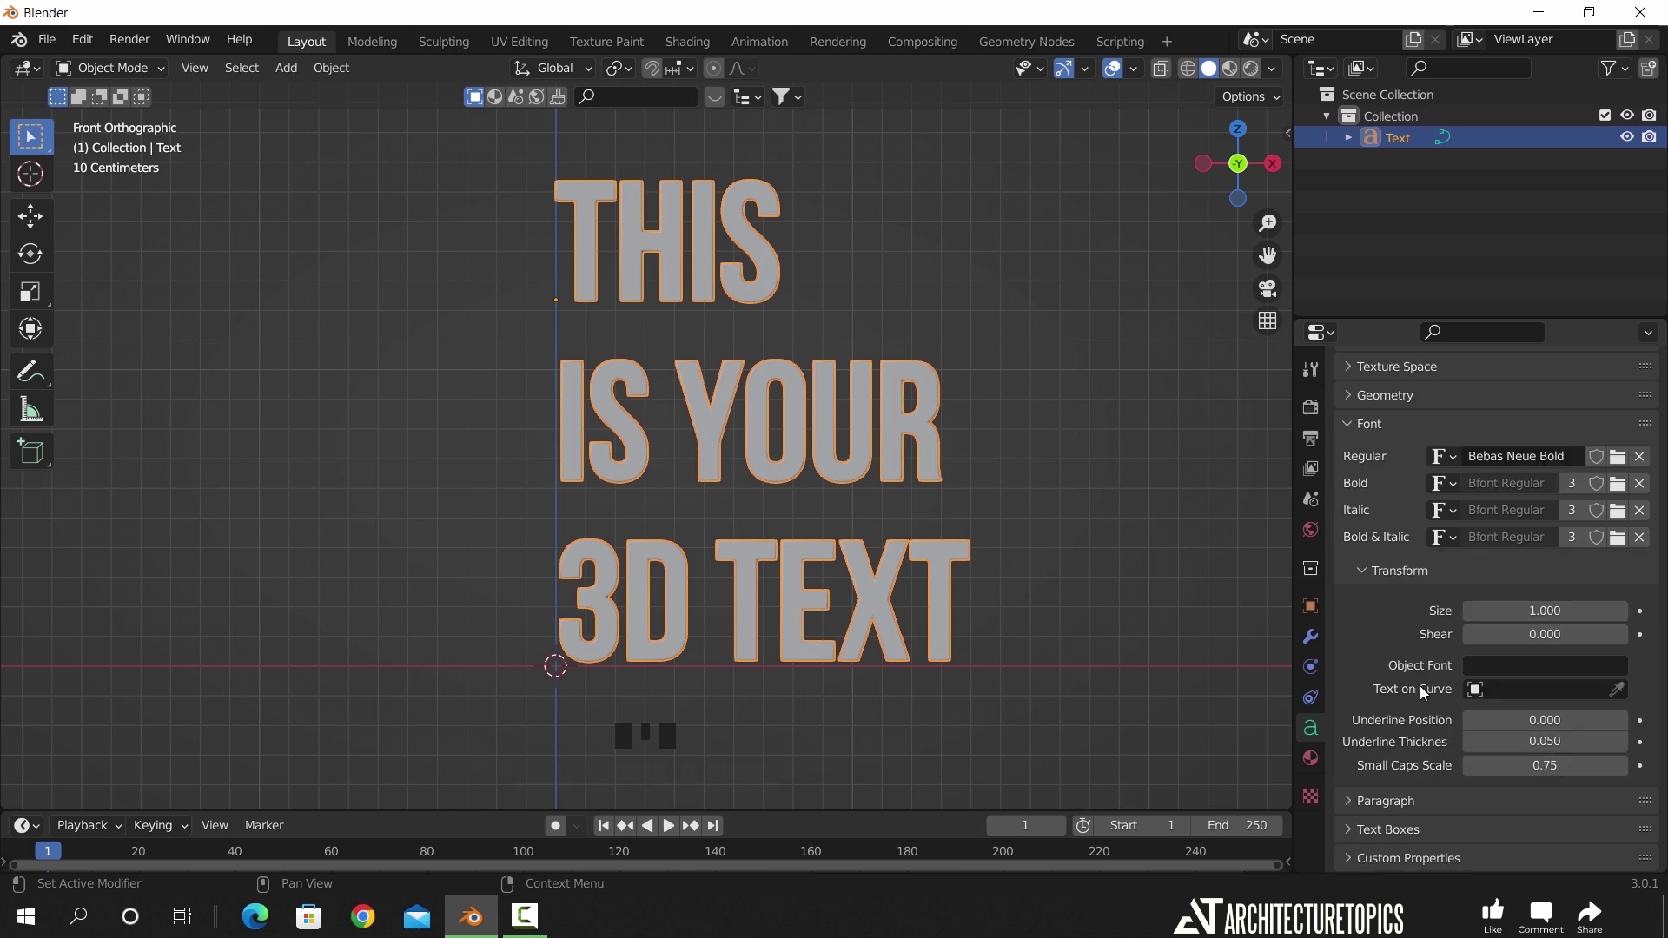
click(1353, 424)
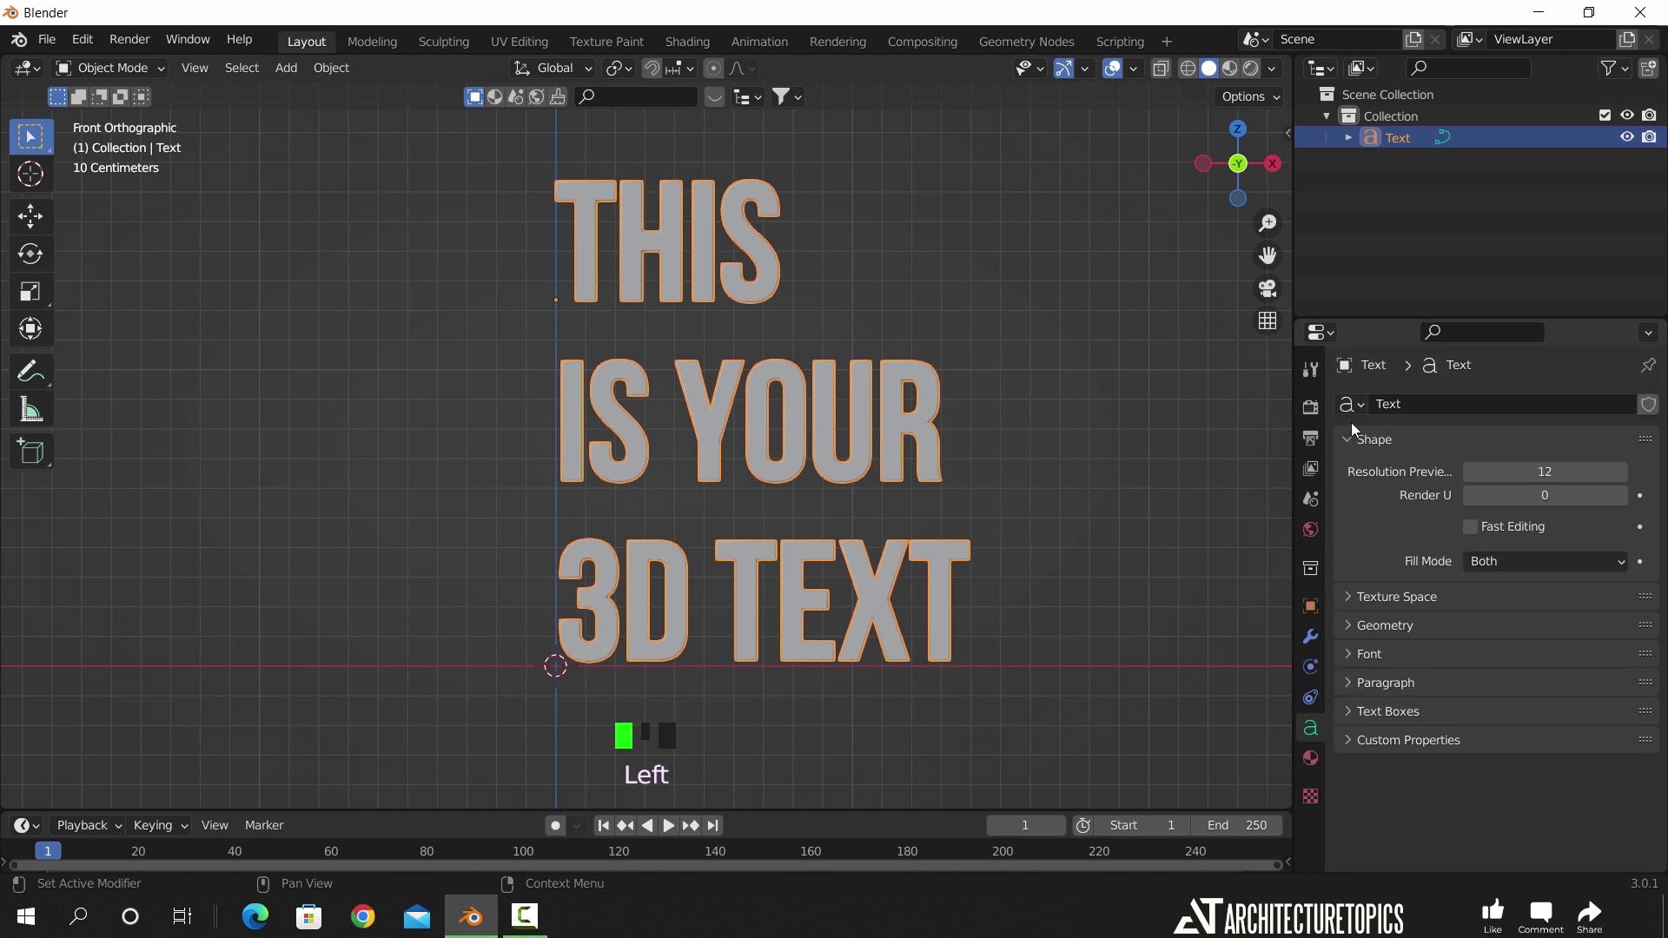
click(1358, 680)
scroll(1364, 675, down, 4)
click(1520, 606)
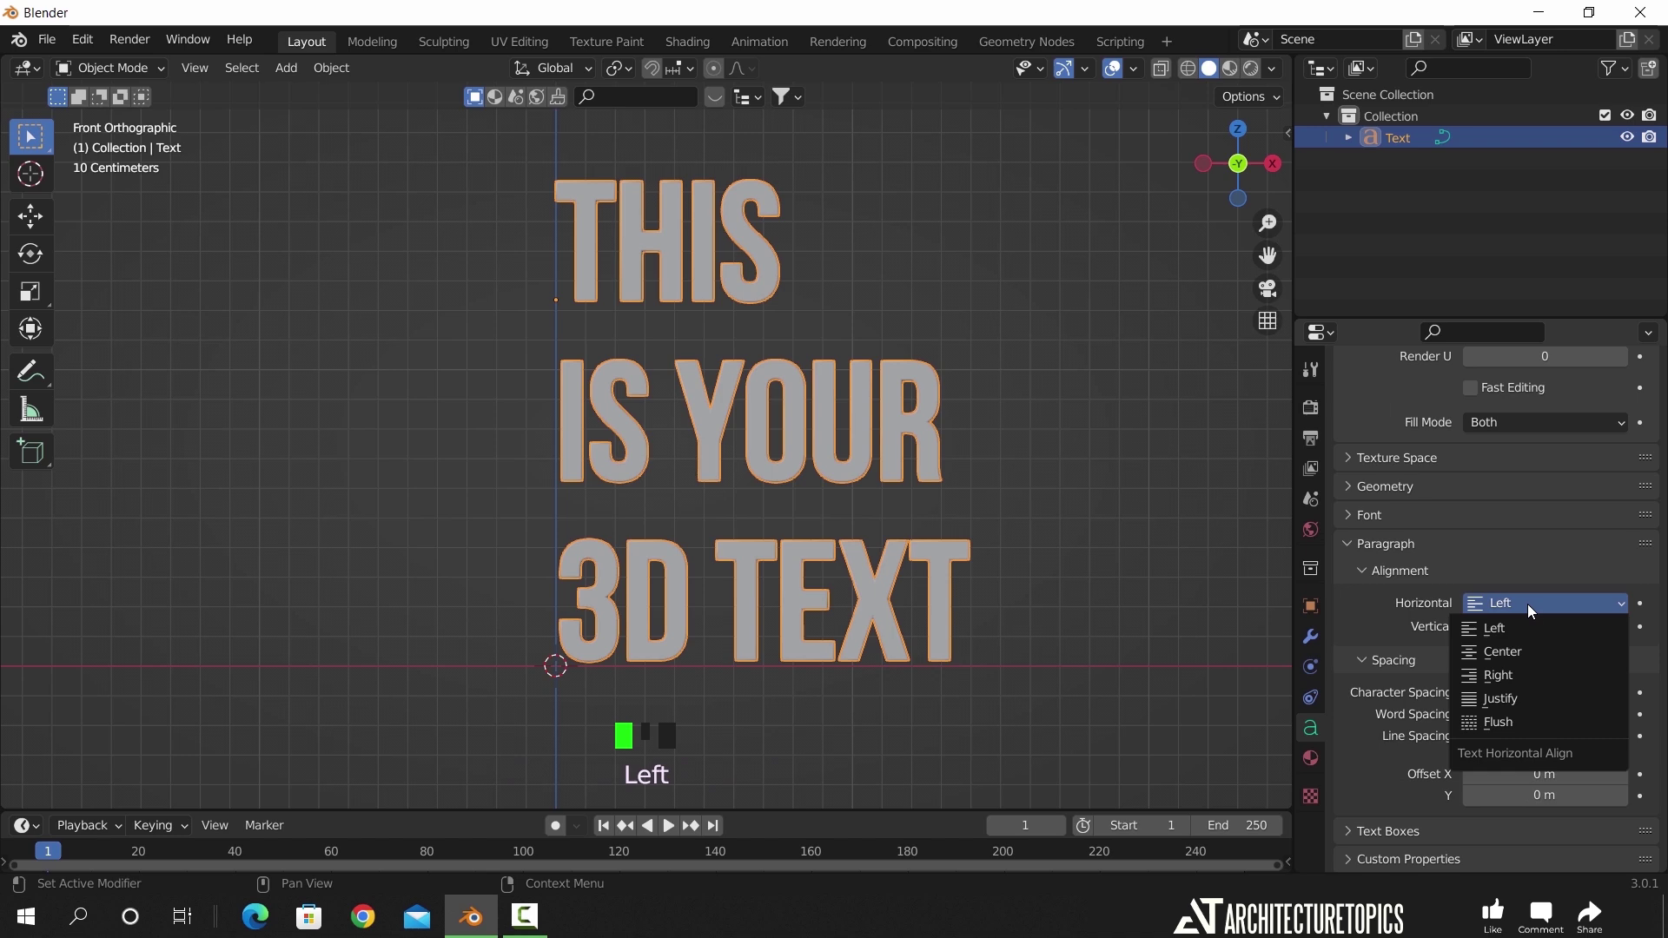
click(1515, 674)
click(1524, 606)
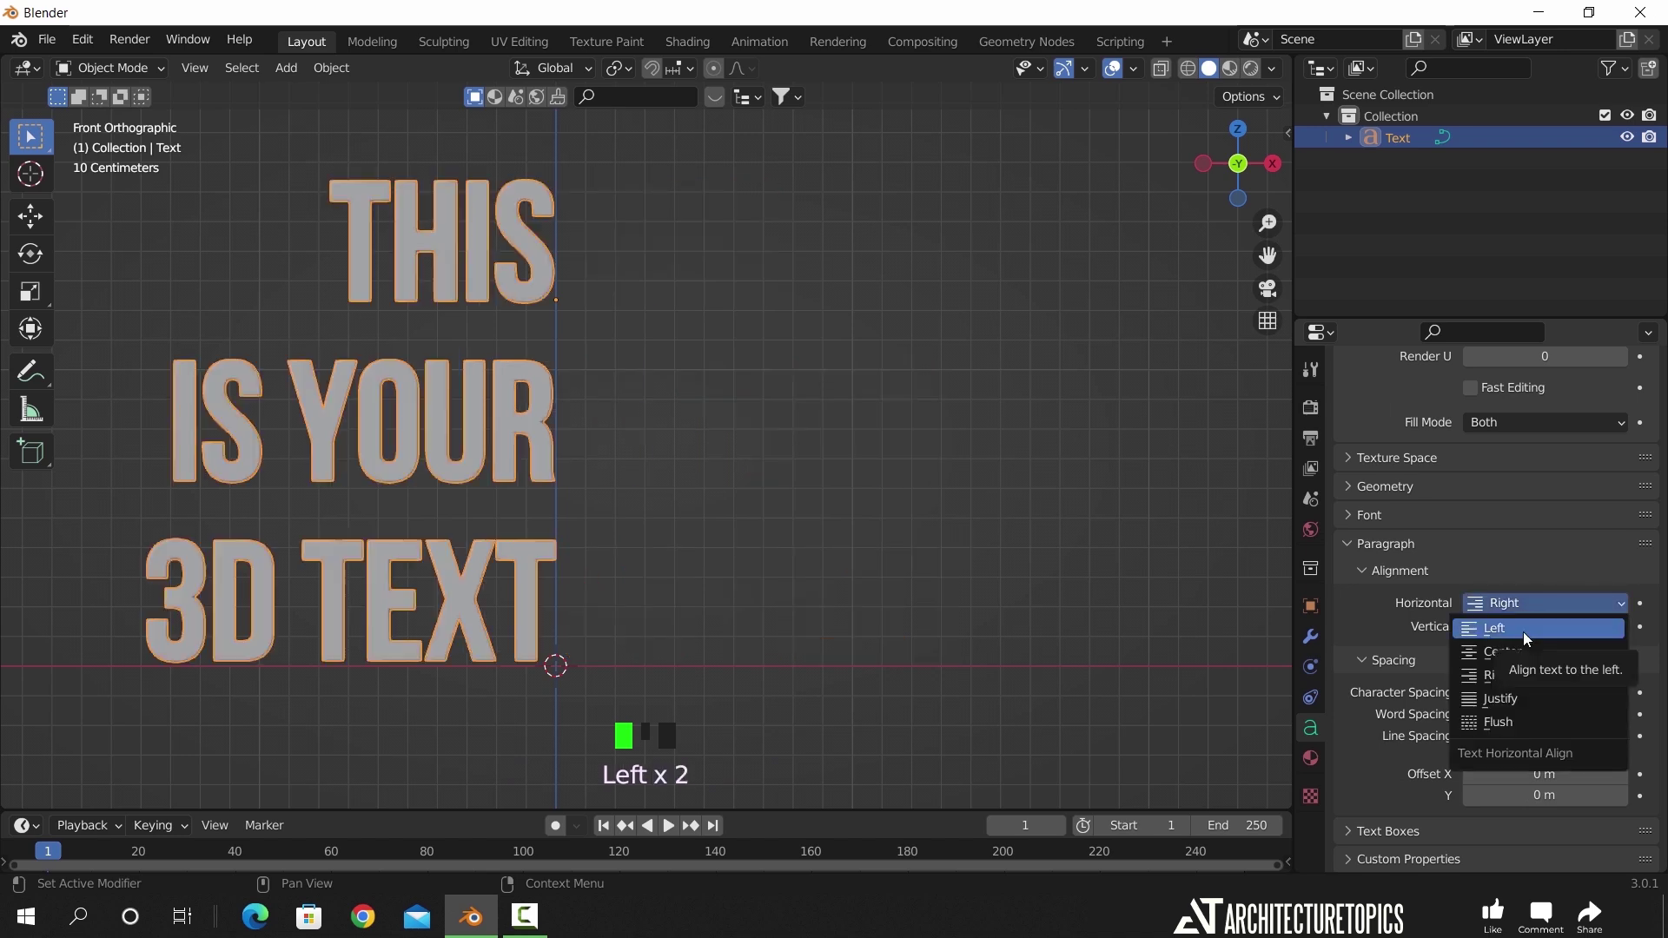
click(1524, 631)
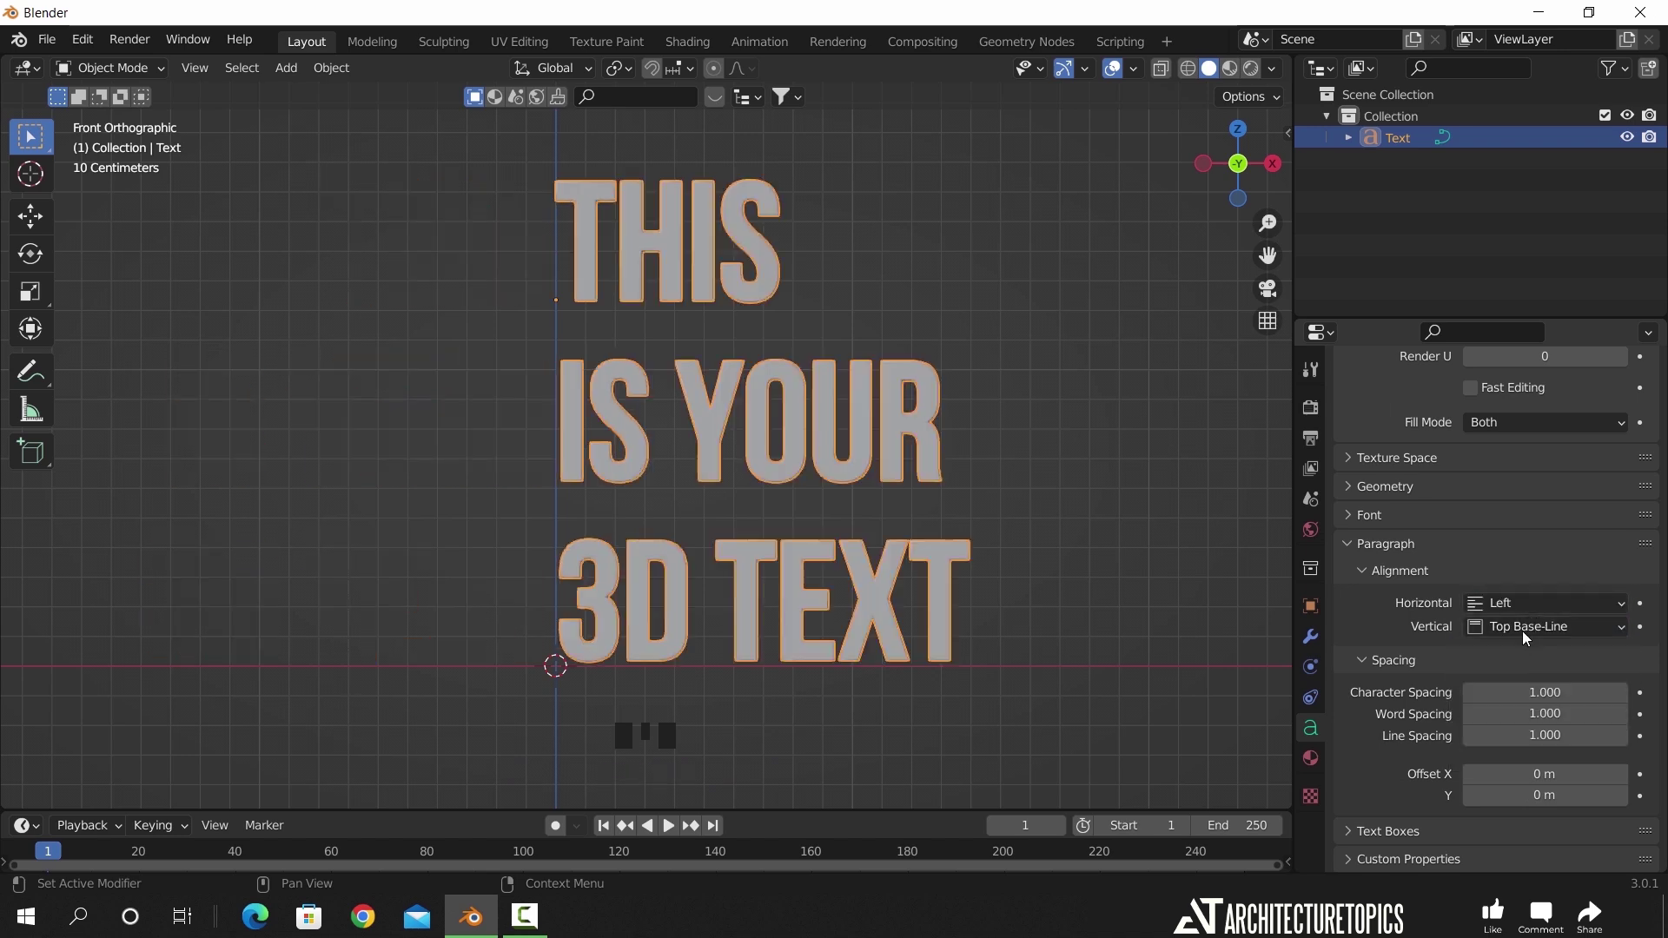
mouse_move(1496, 695)
mouse_down()
mouse_move(1555, 695)
mouse_move(1468, 695)
mouse_move(1497, 700)
mouse_up()
key(ctrl+z)
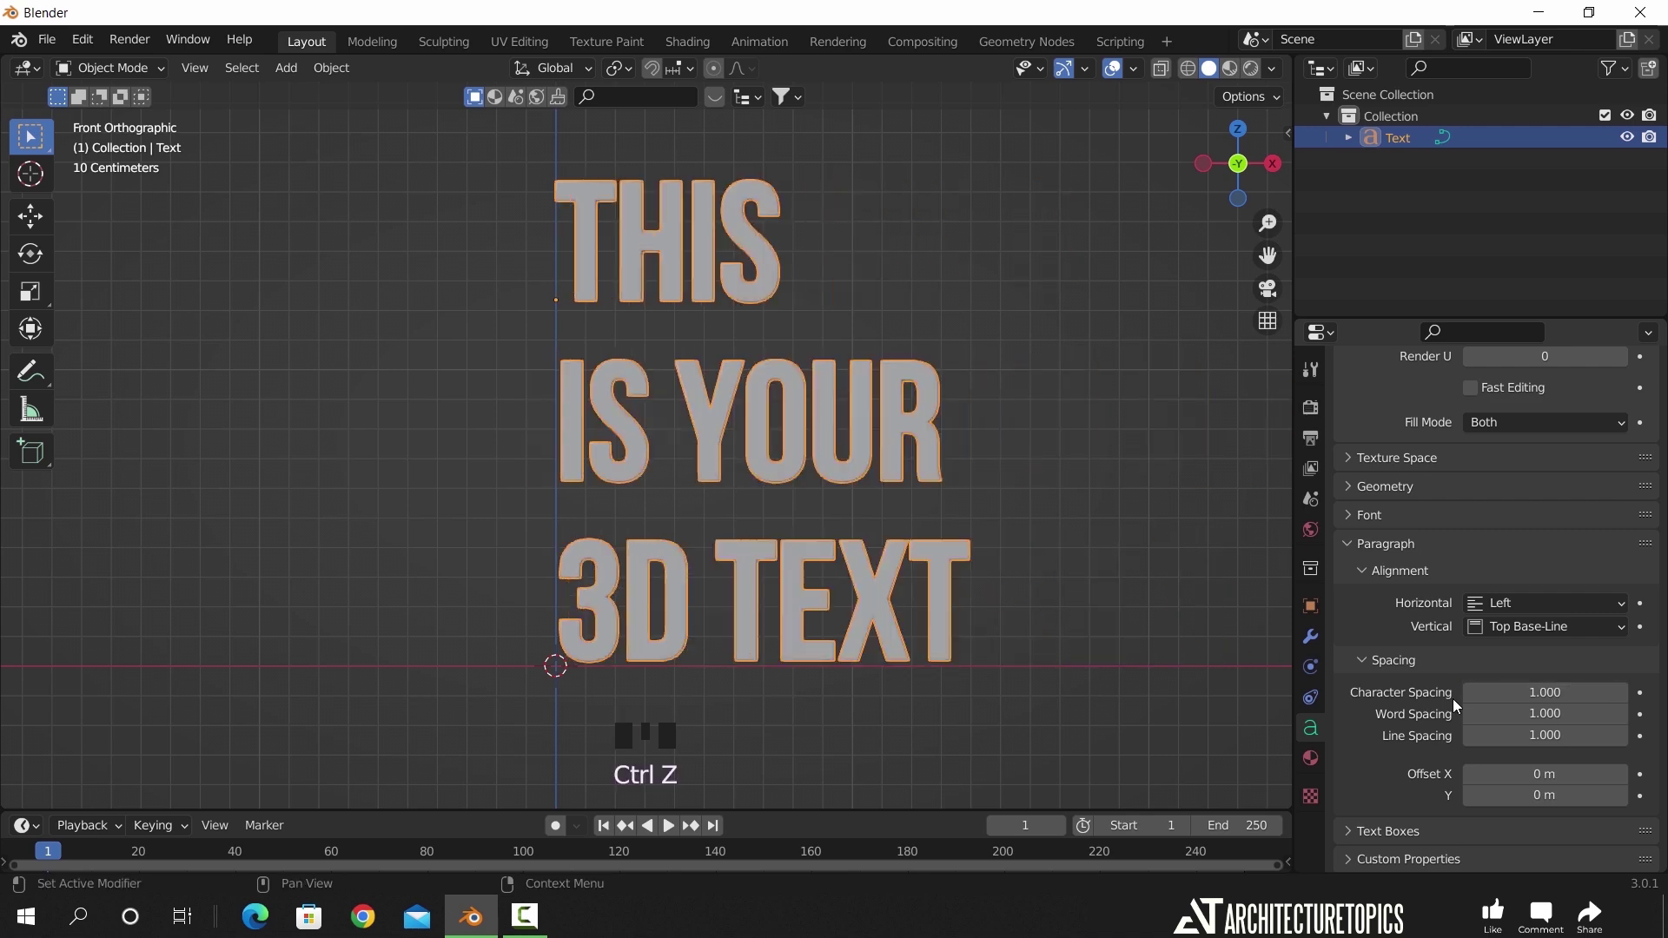
click(1348, 544)
key(Tab)
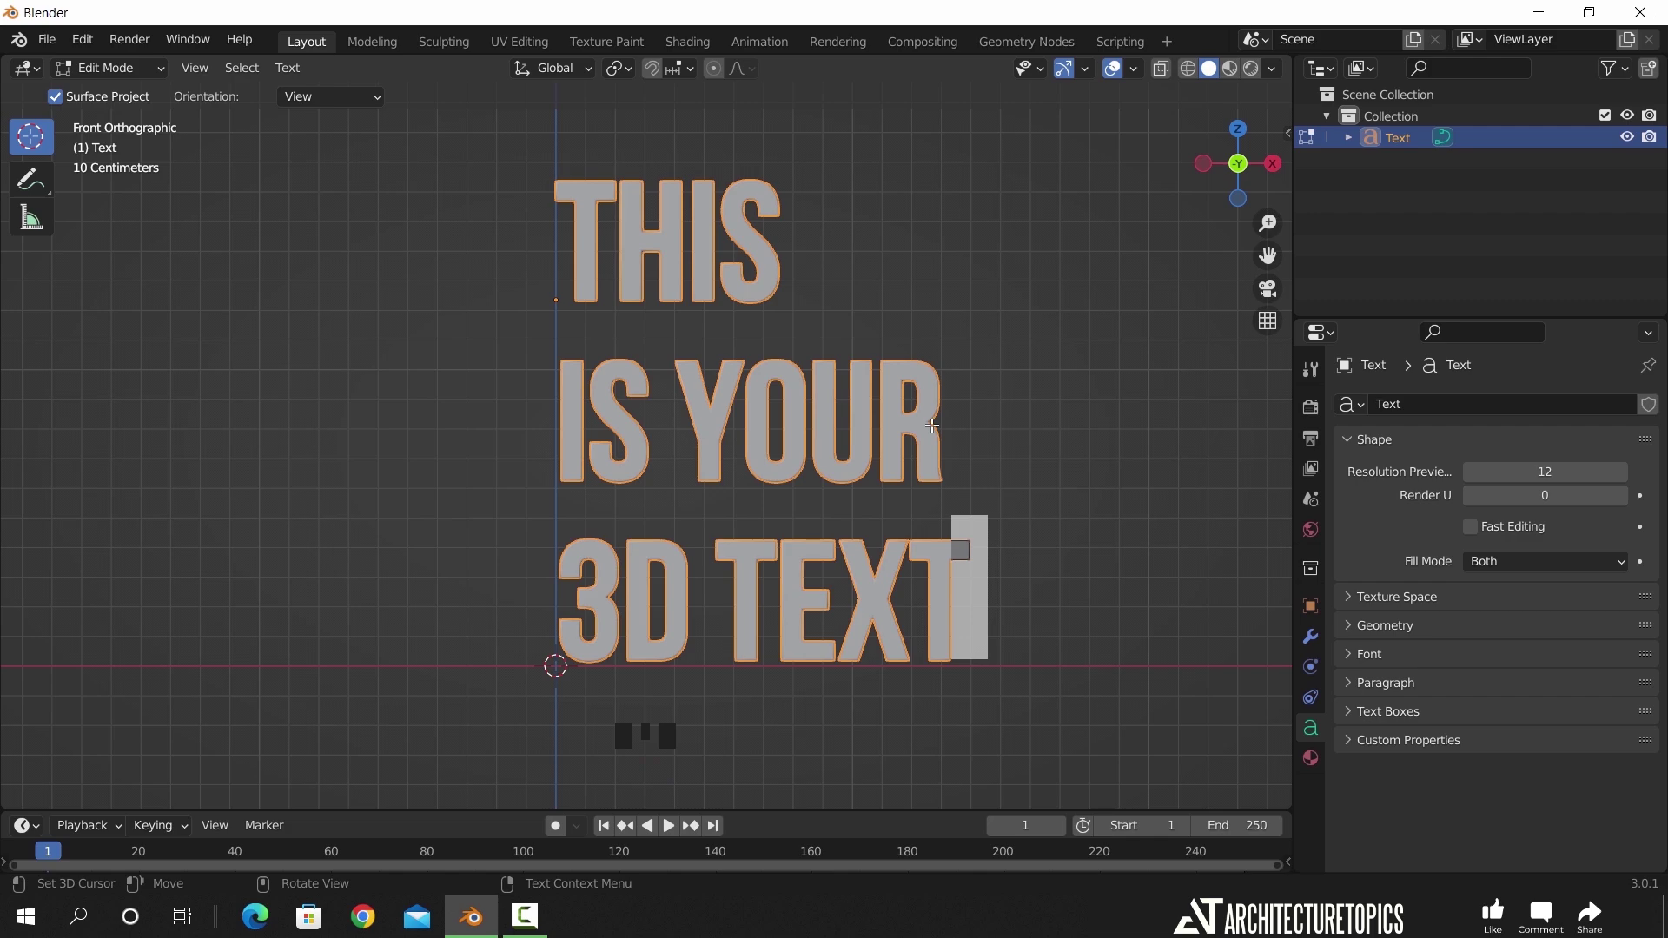
key(Tab)
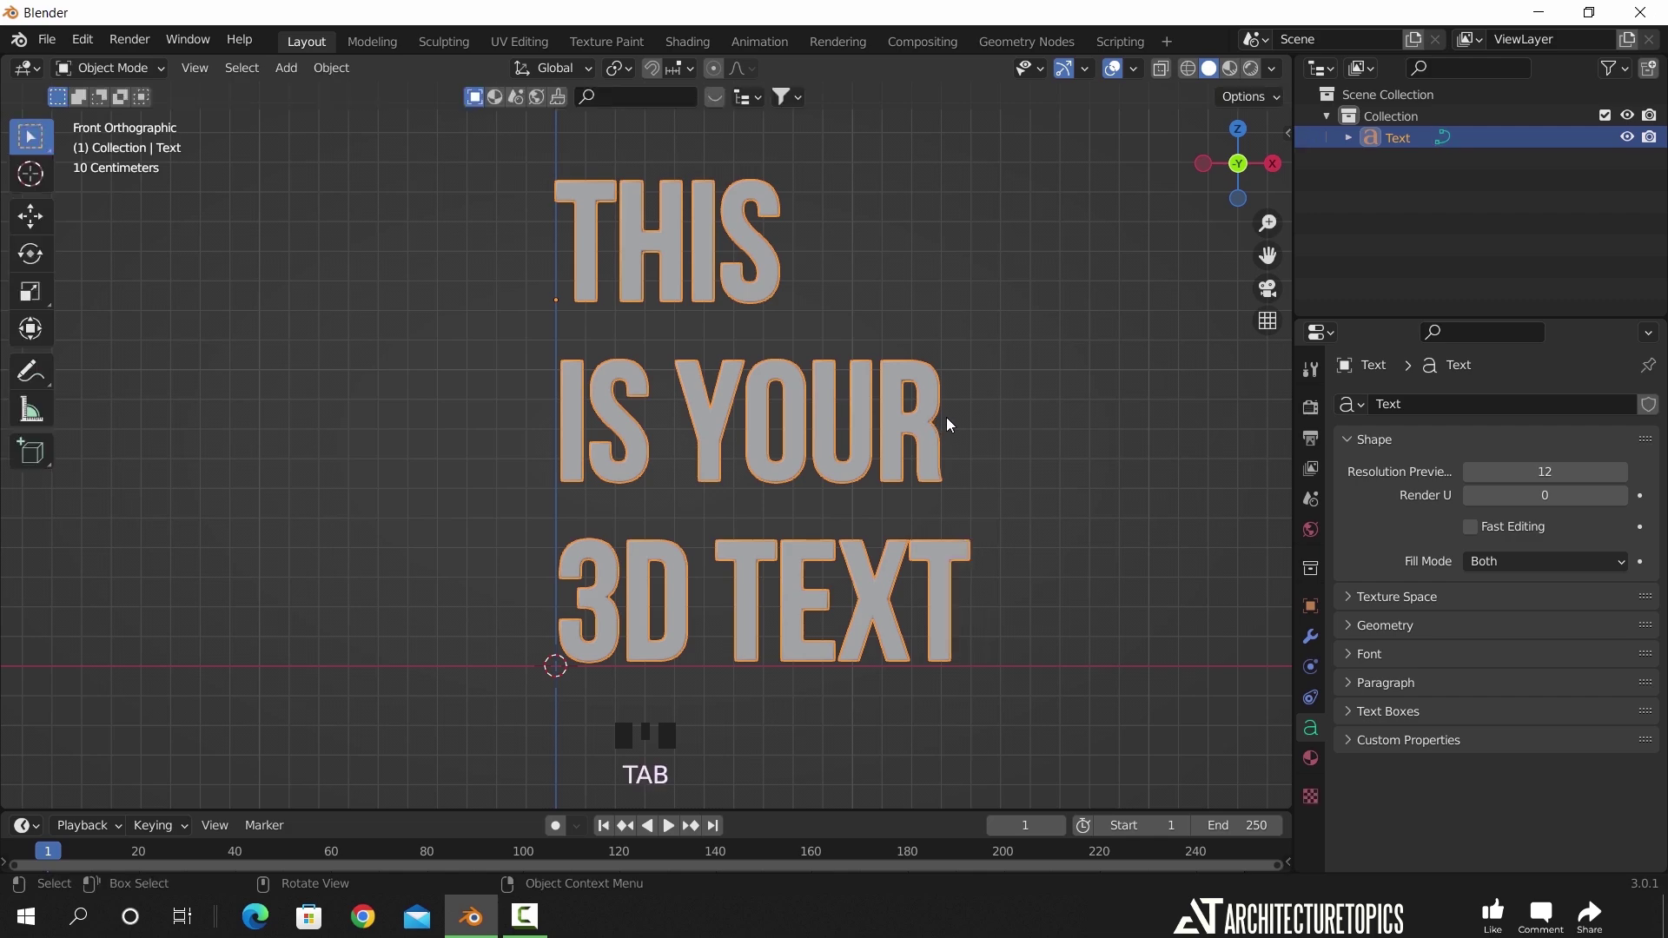
middle_drag(940, 431, 806, 383)
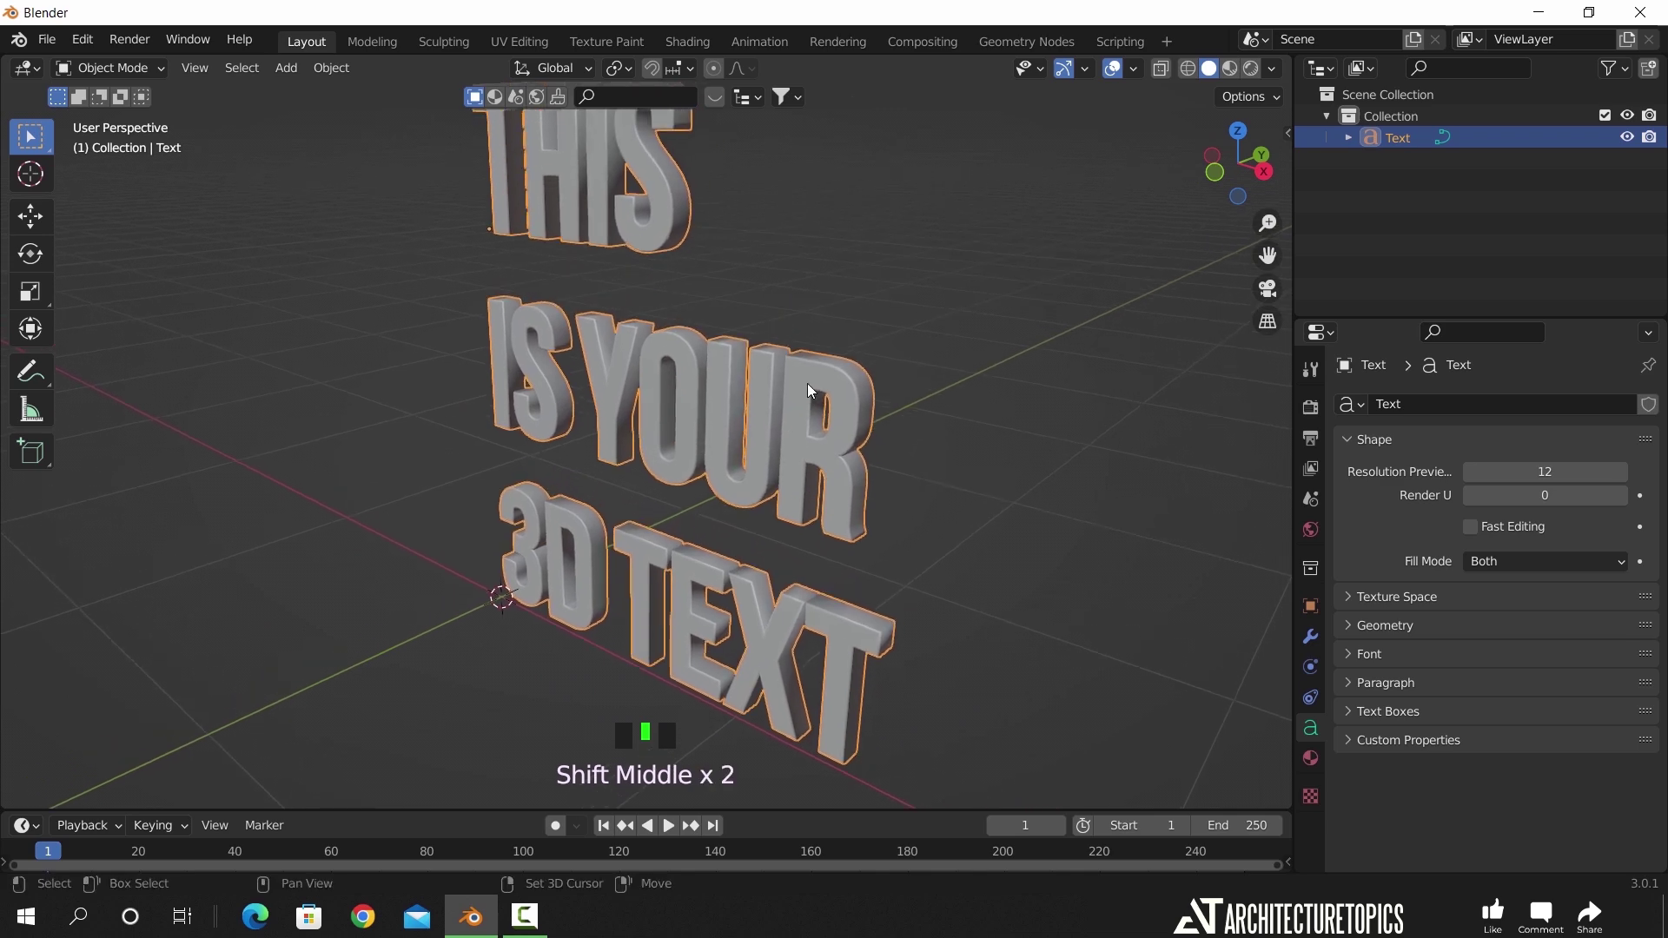
right_click(841, 414)
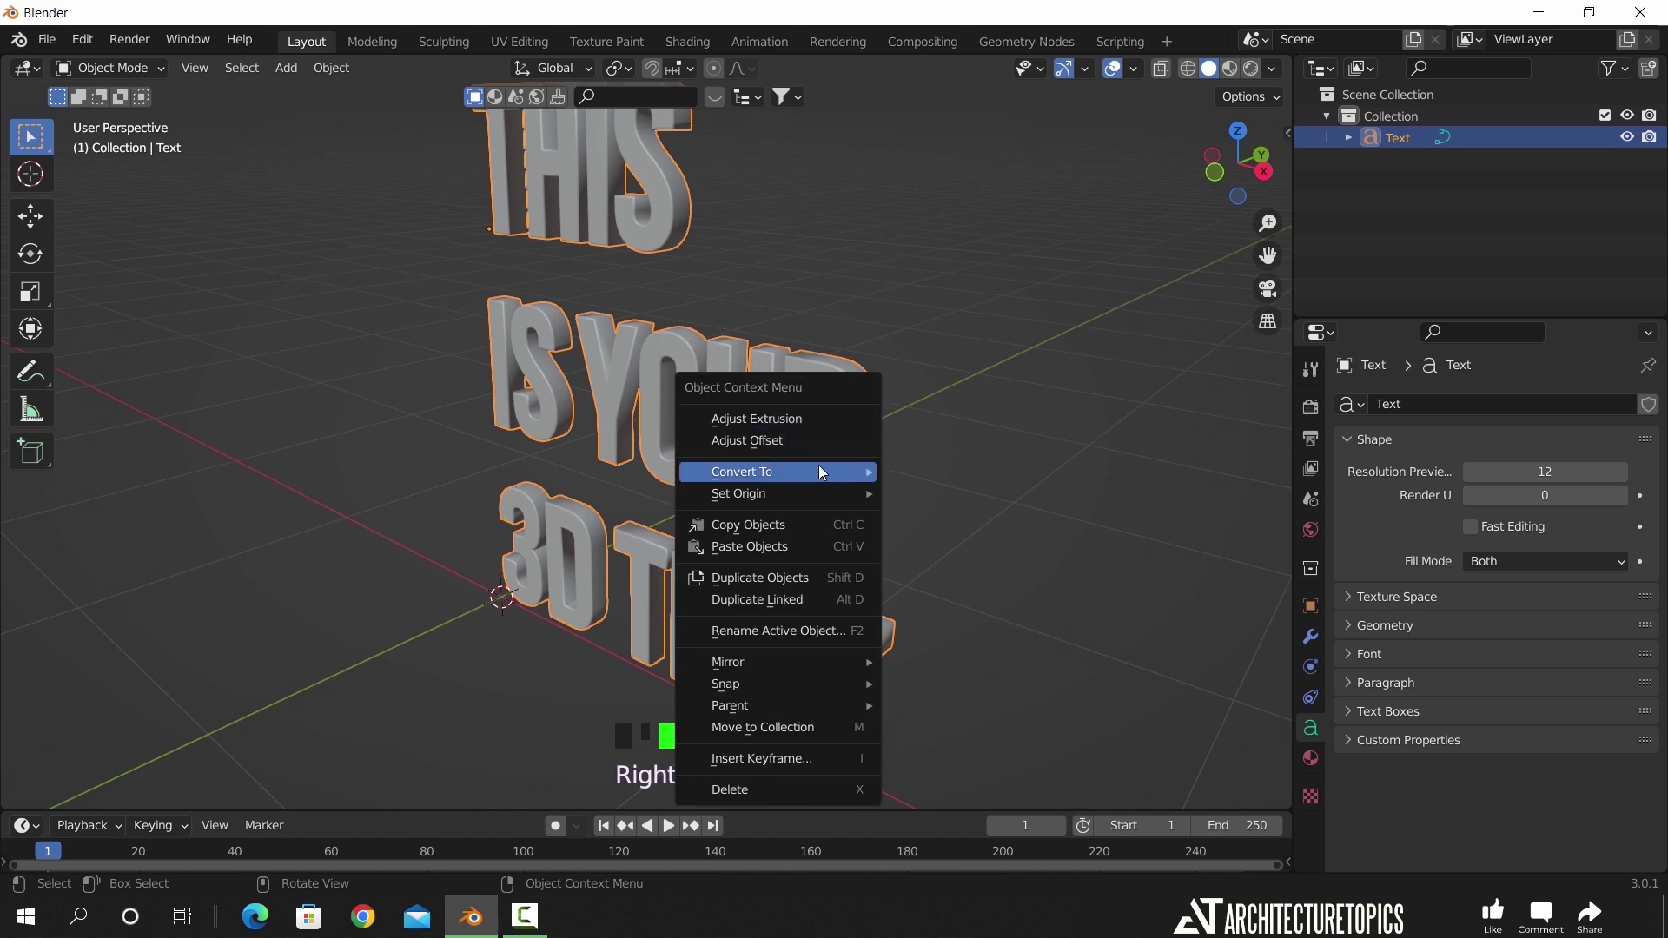
- Convert the text object to a mesh and view it from the front in Edit Mode
mouse_move(818, 466)
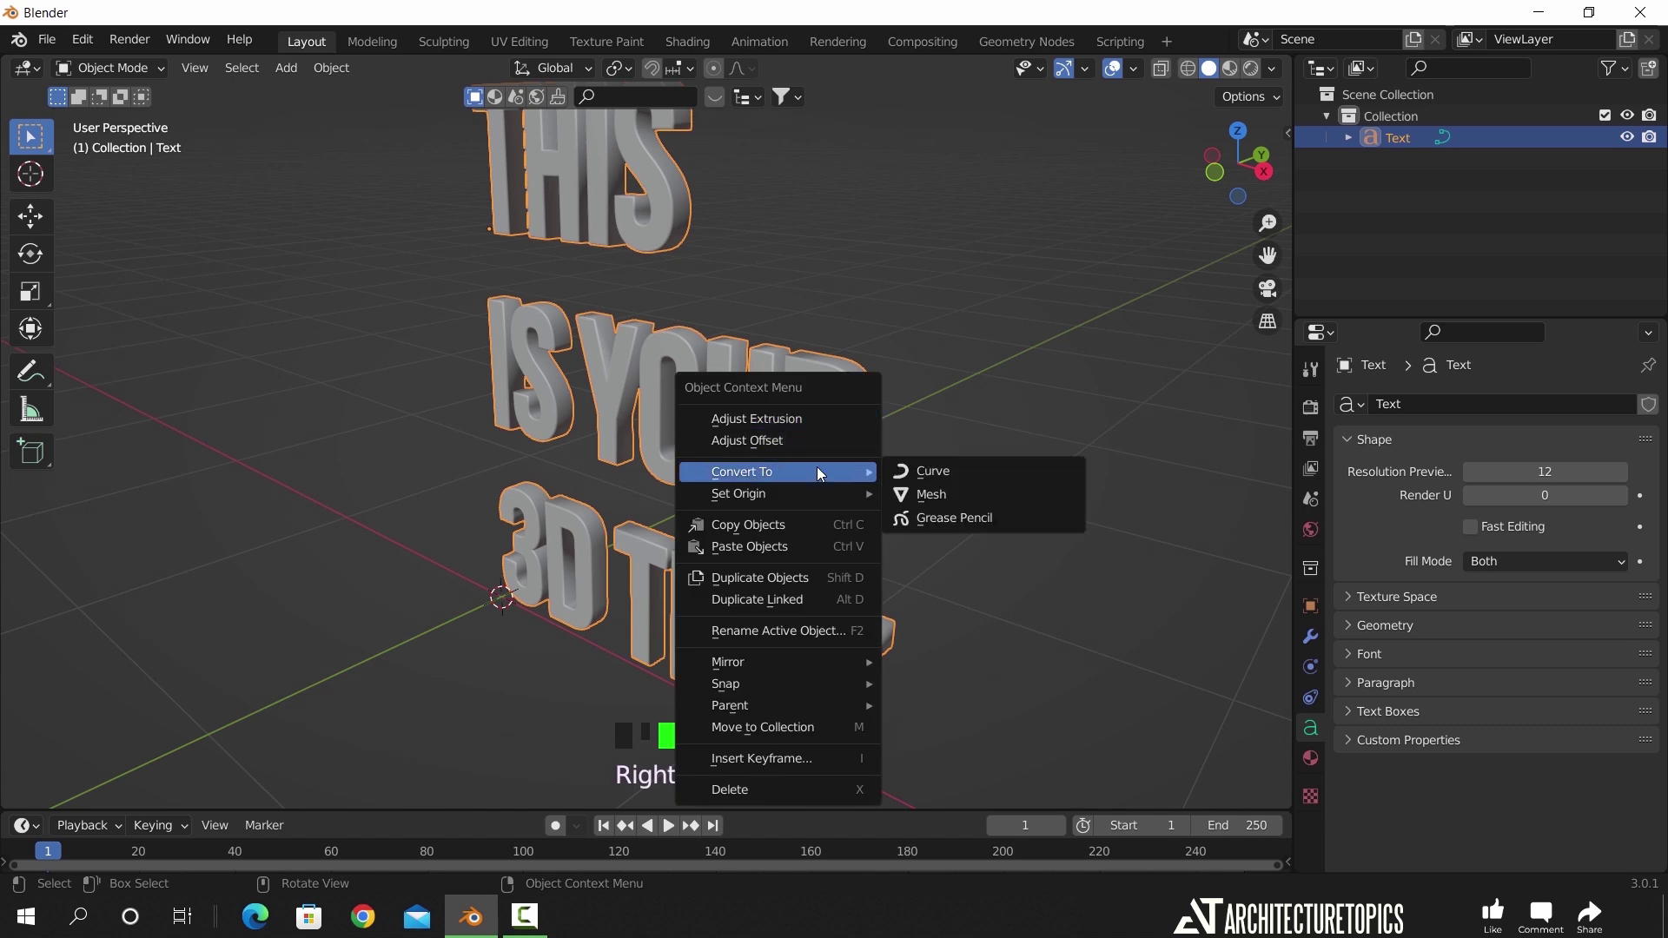
click(988, 495)
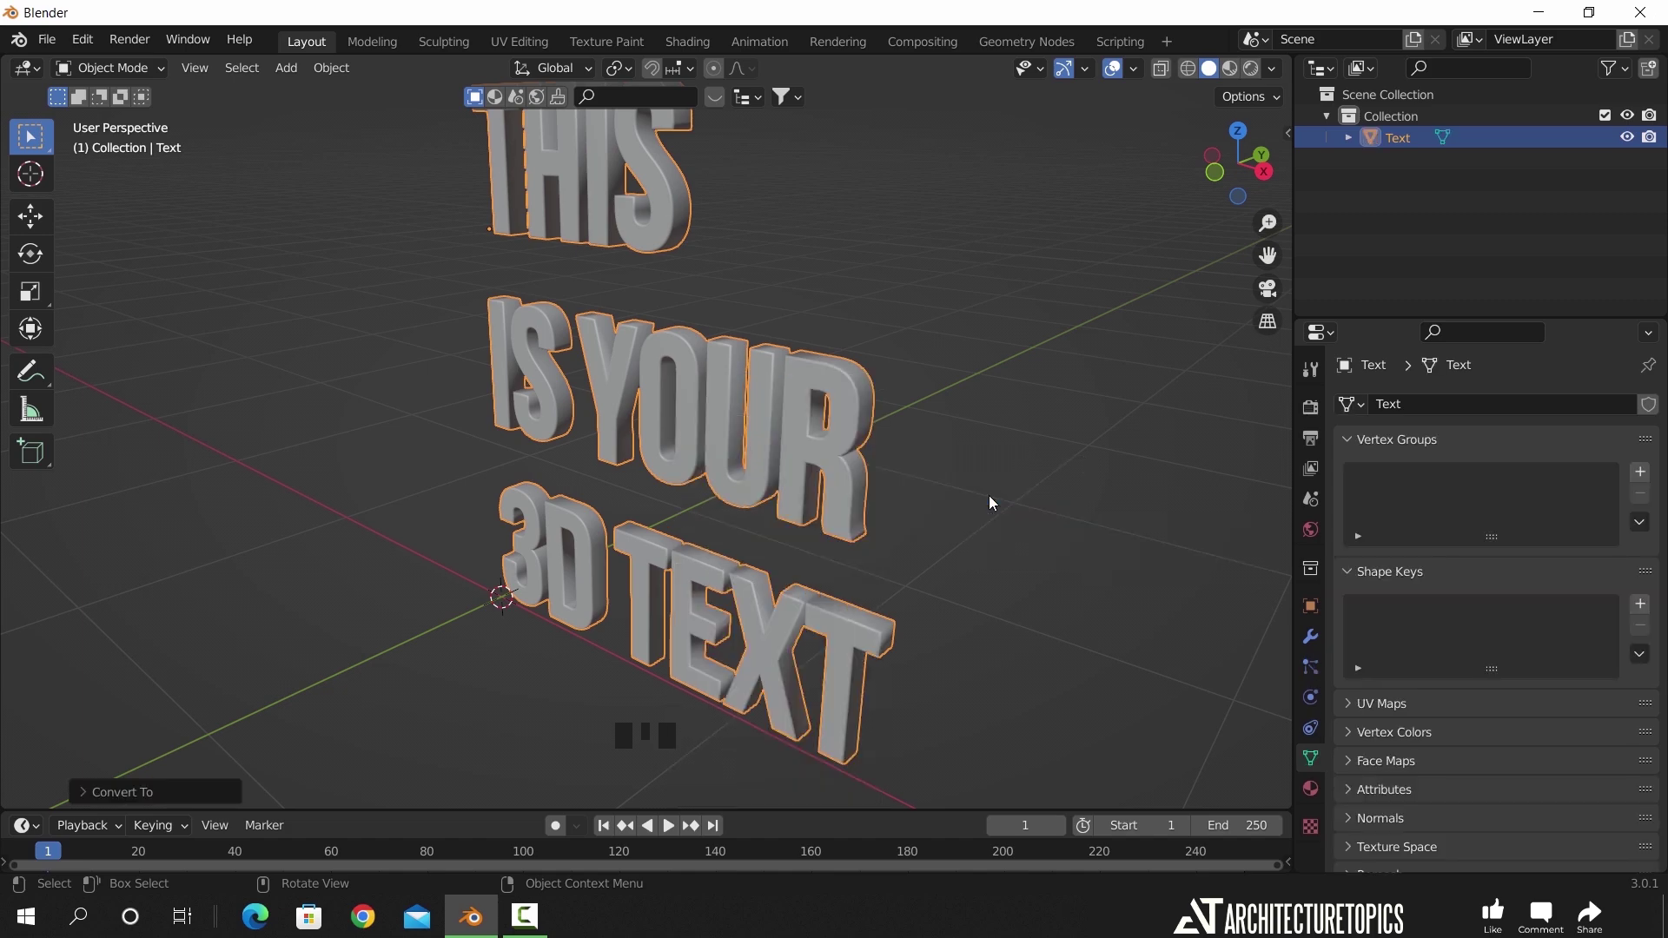
key(Tab)
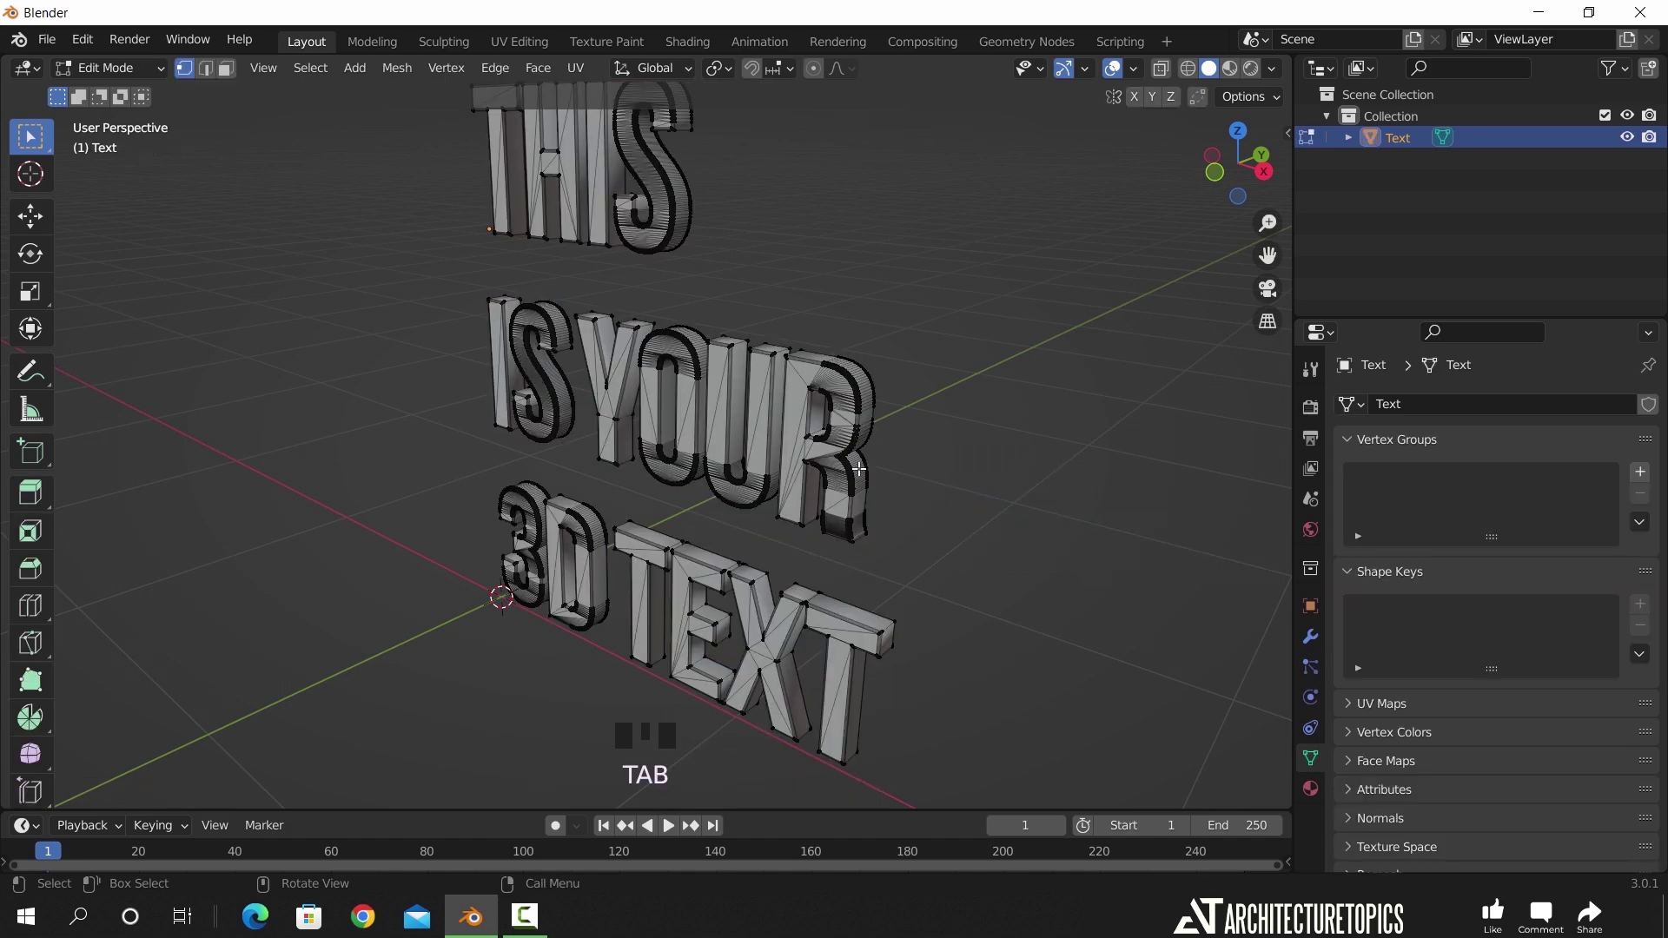
middle_drag(703, 562, 673, 577)
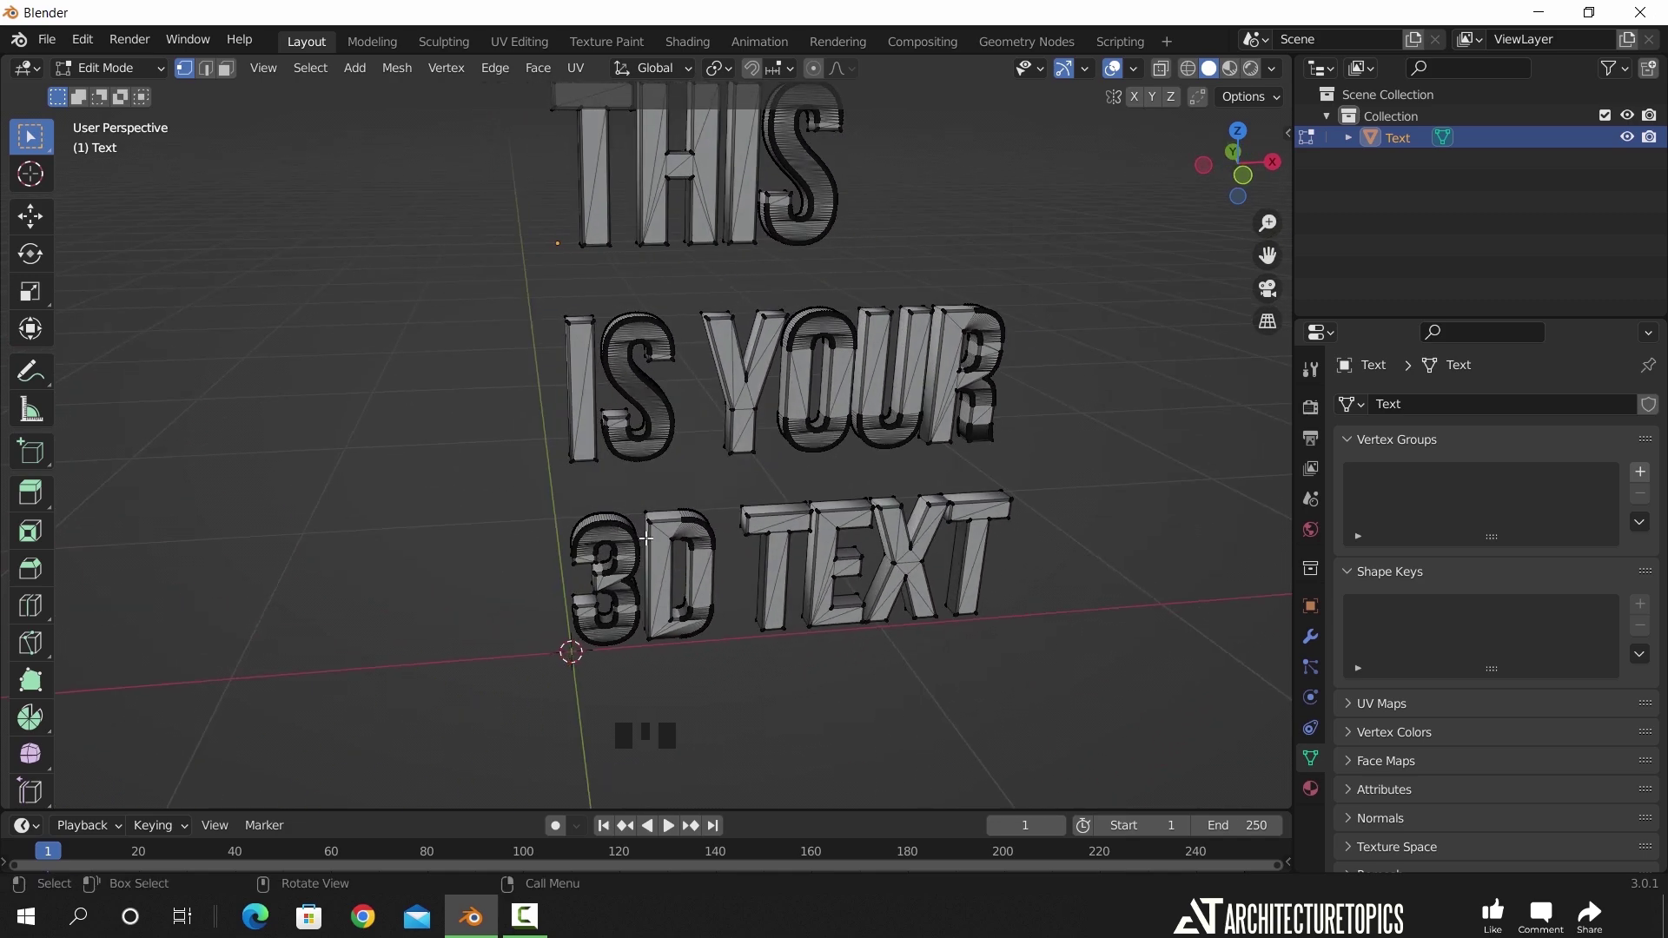
middle_drag(777, 569, 716, 556)
key(KP_1)
shift+middle_drag(922, 355, 868, 404)
- Select the whole mesh and run Limited Dissolve on it
key(a)
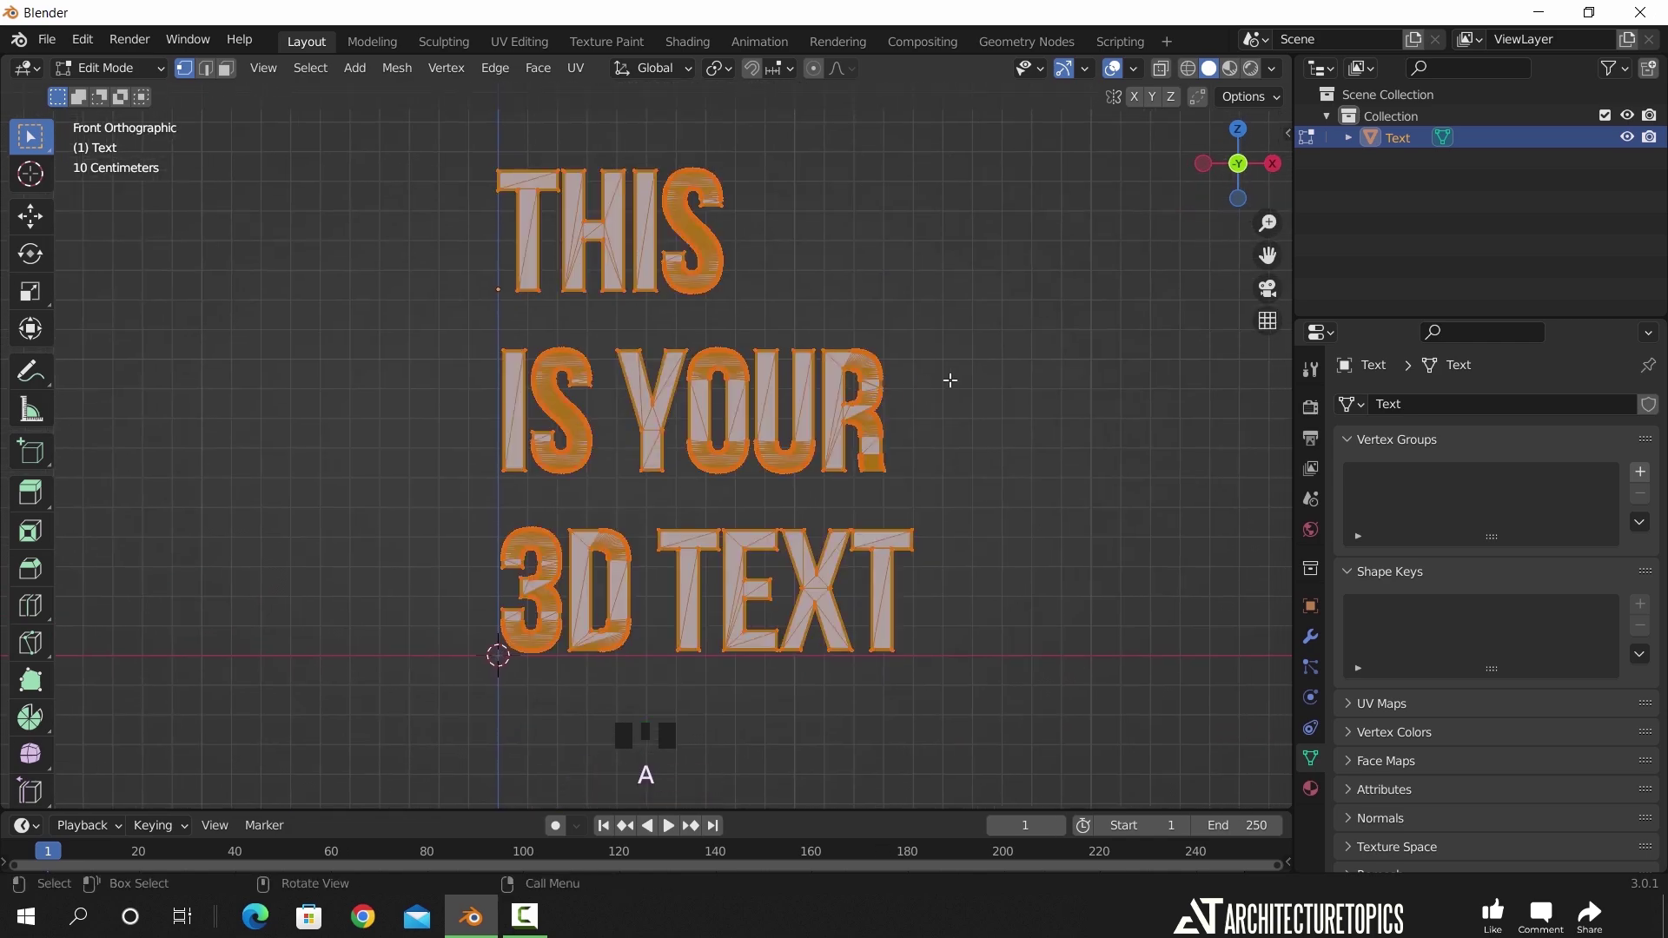
key(F3)
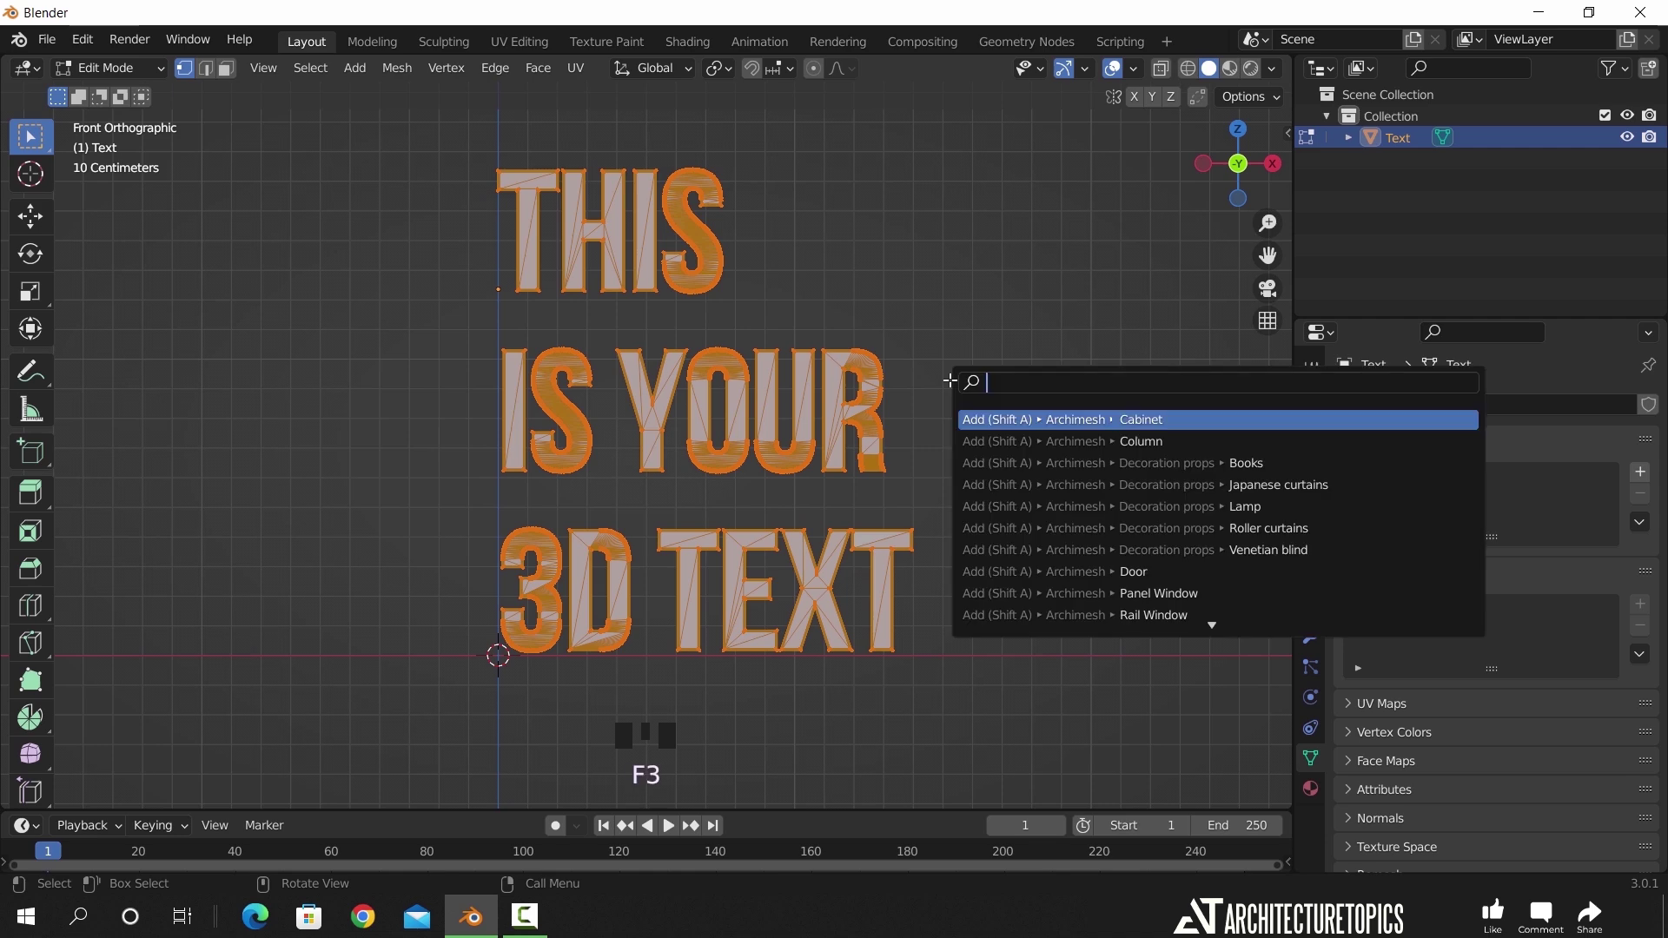
text(limi)
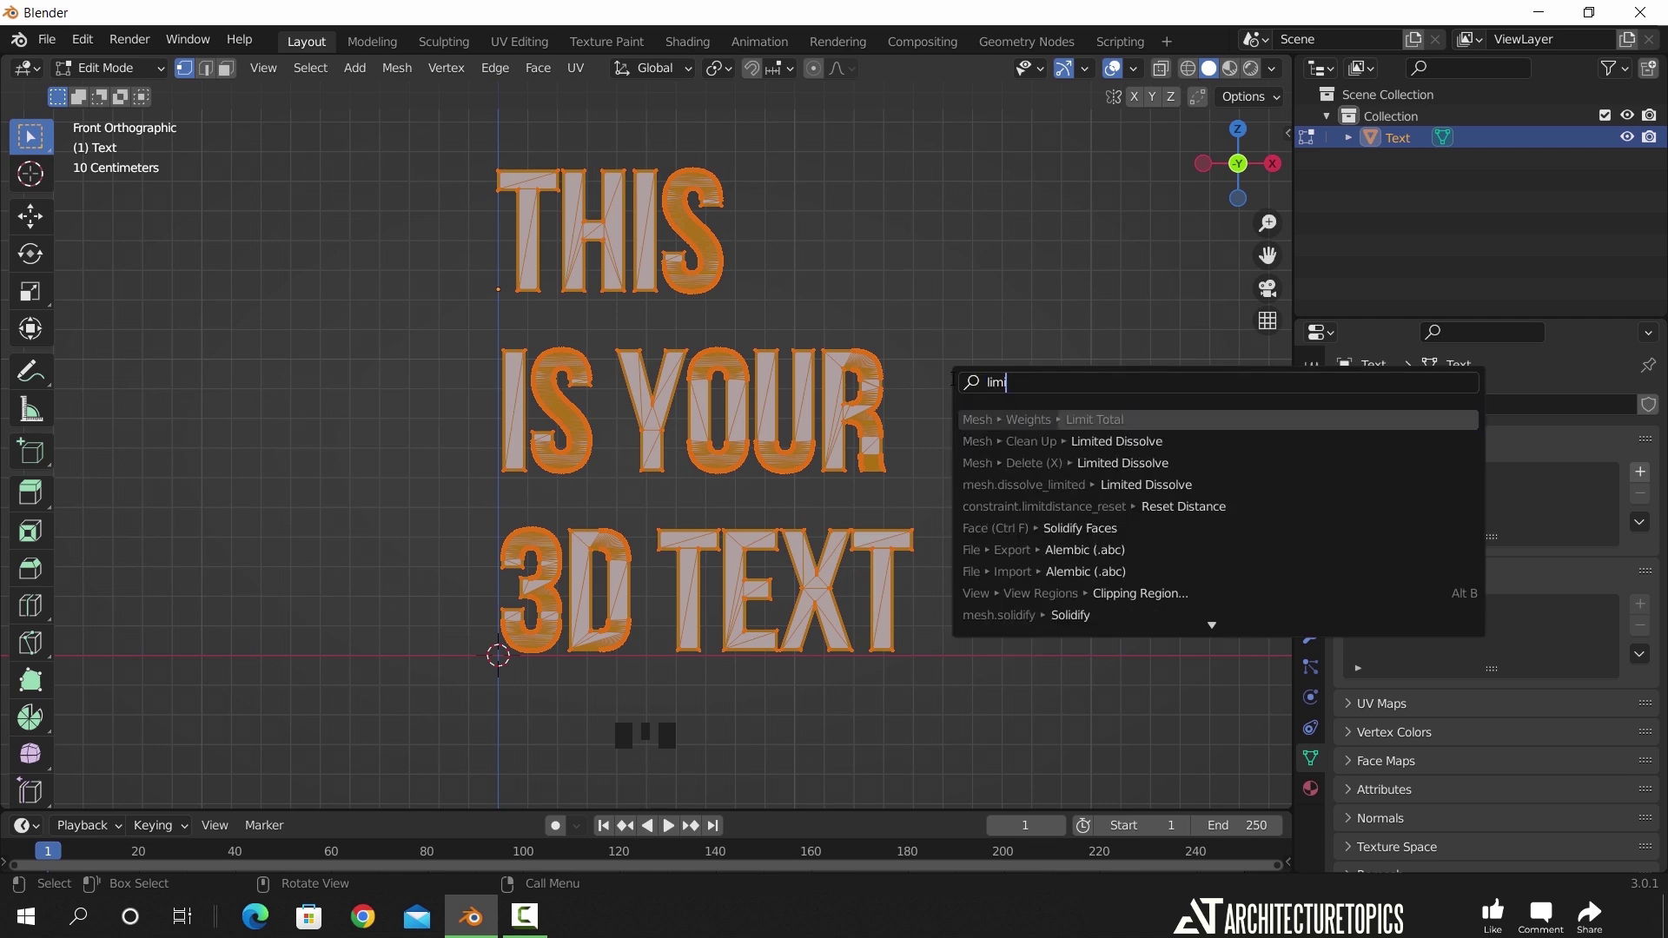
text(ted)
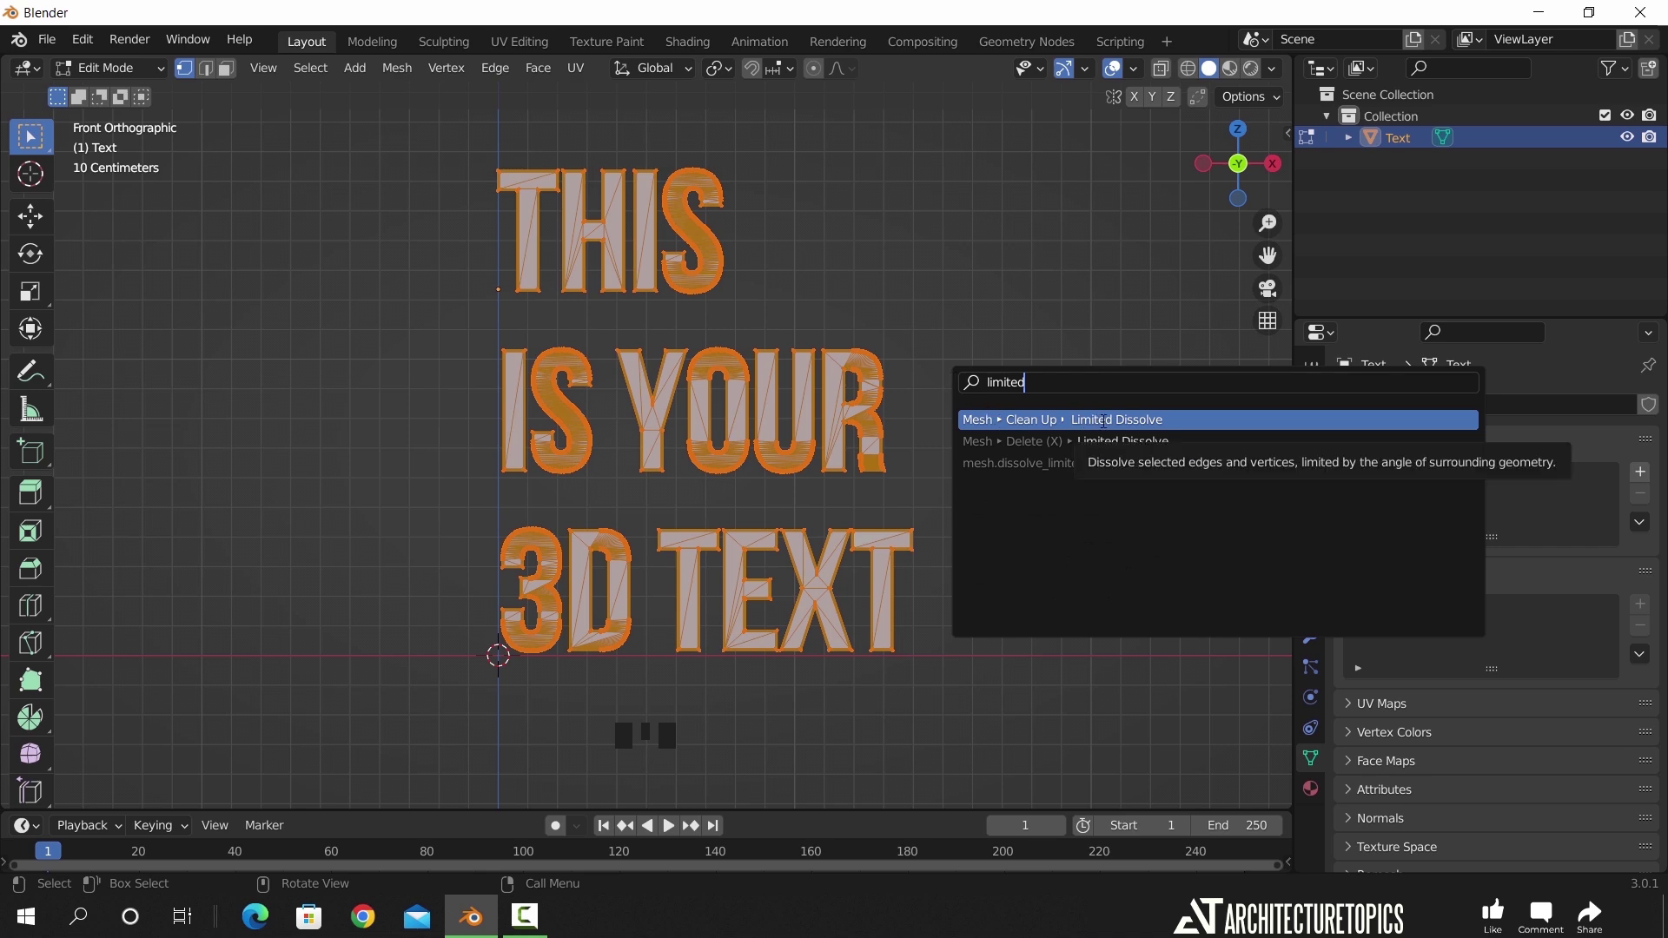
click(1103, 422)
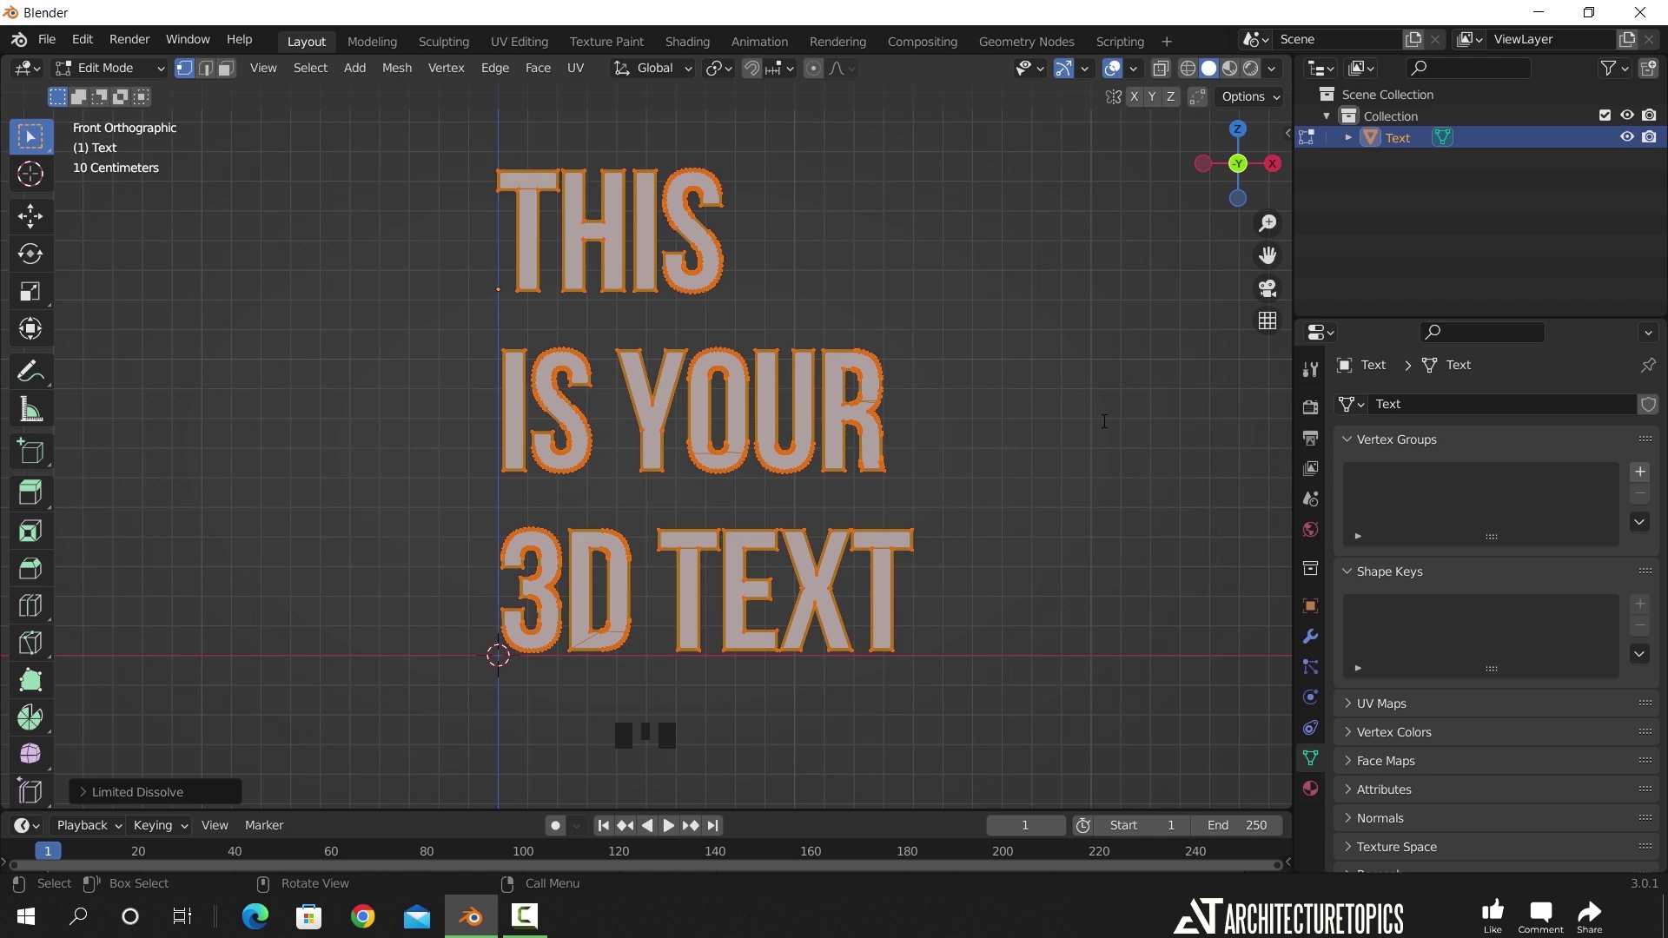
- Deselect everything, orbit around the text mesh, then return to the front view
middle_drag(1050, 429, 930, 431)
key(alt+a)
scroll(930, 431, up, 2)
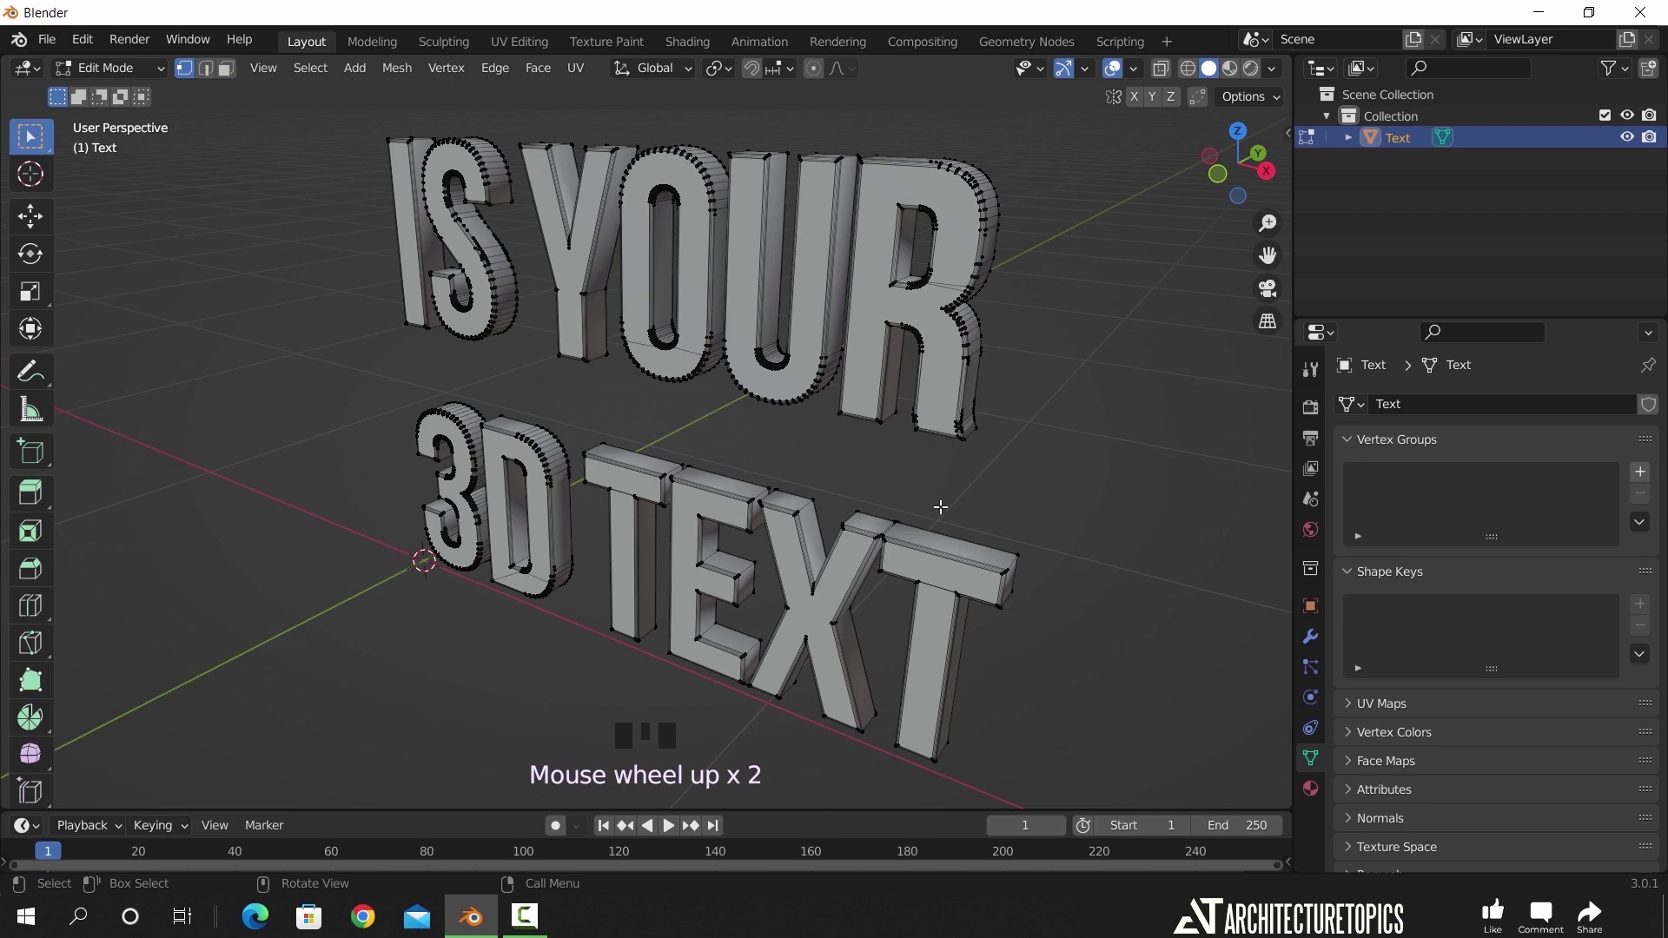
middle_drag(964, 511, 1073, 460)
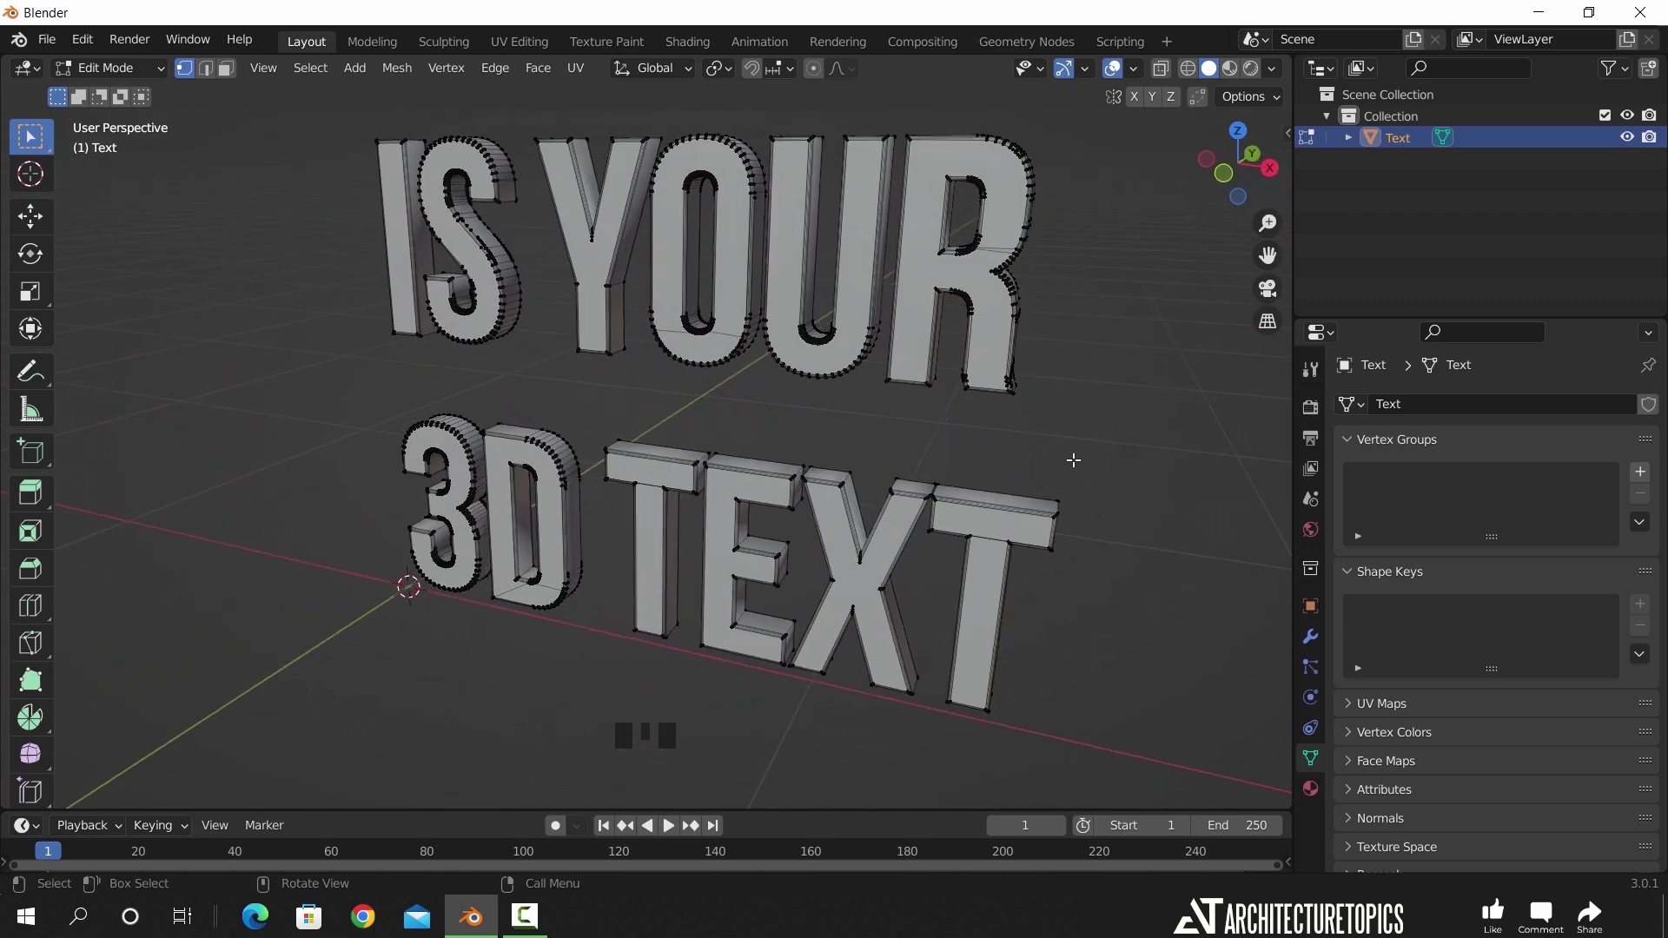
mouse_move(695, 638)
shift+middle_down()
mouse_move(640, 644)
mouse_move(677, 659)
shift+middle_up()
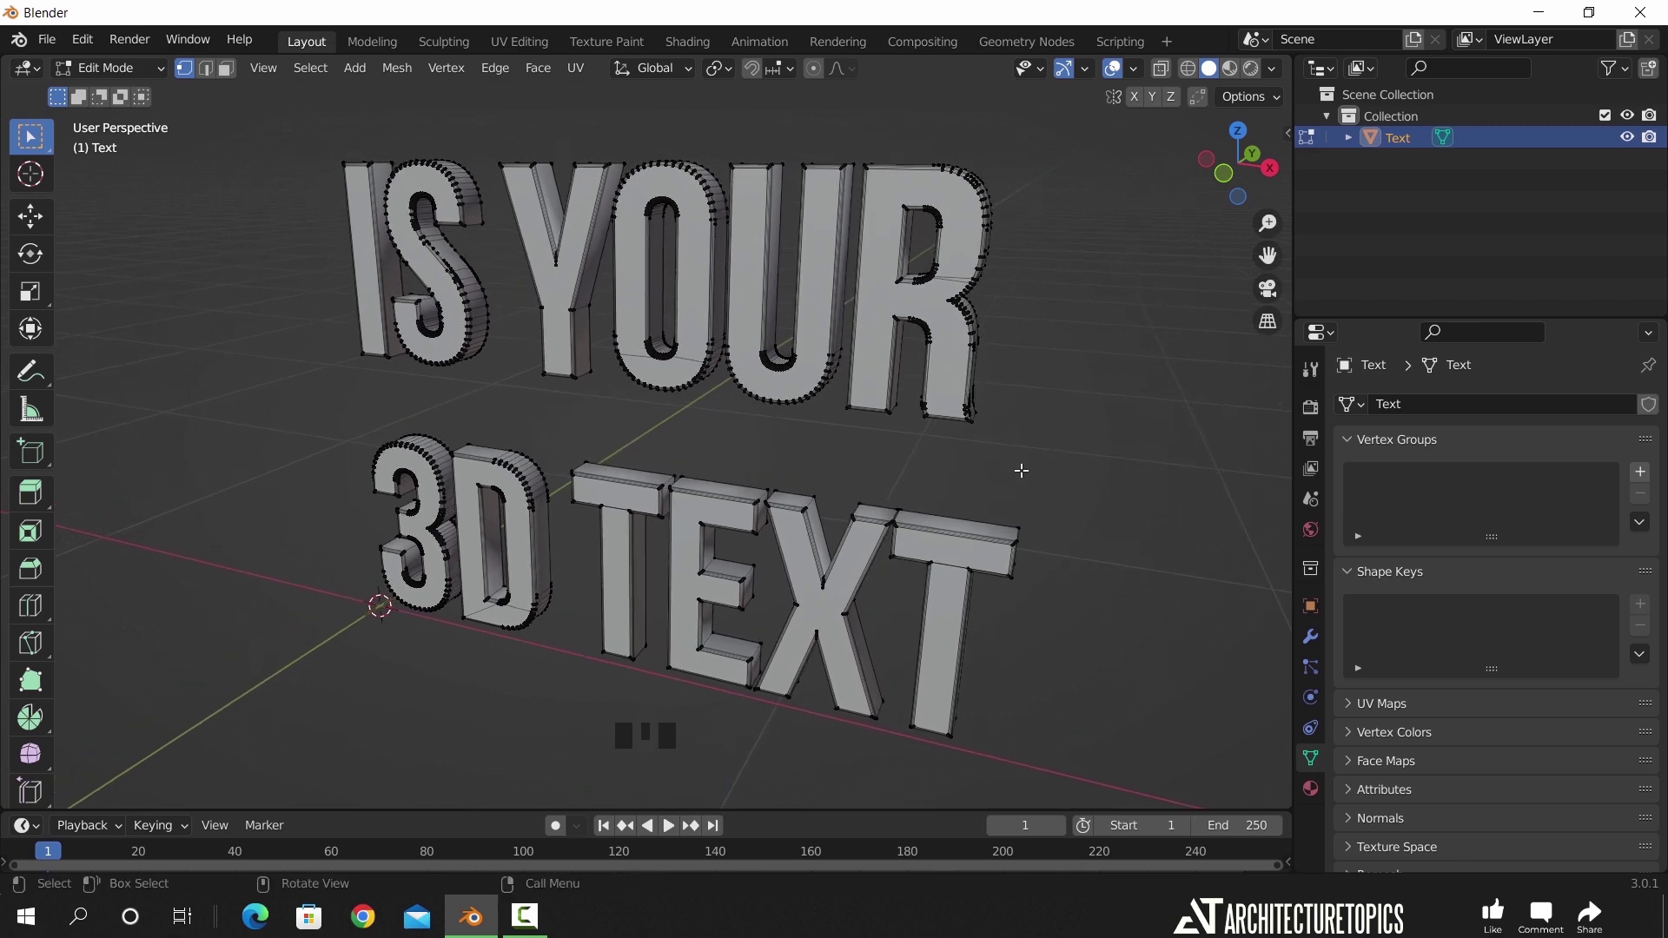
key(KP_1)
scroll(1008, 434, down, 3)
shift+middle_drag(998, 406, 565, 219)
- Switch to wireframe shading and box-select THIS and IS YOUR, starting a move along Z
drag(503, 190, 951, 497)
key(z)
click(596, 488)
drag(409, 209, 888, 532)
click(894, 547)
scroll(893, 547, up, 1)
drag(471, 142, 942, 521)
key(g)
key(z)
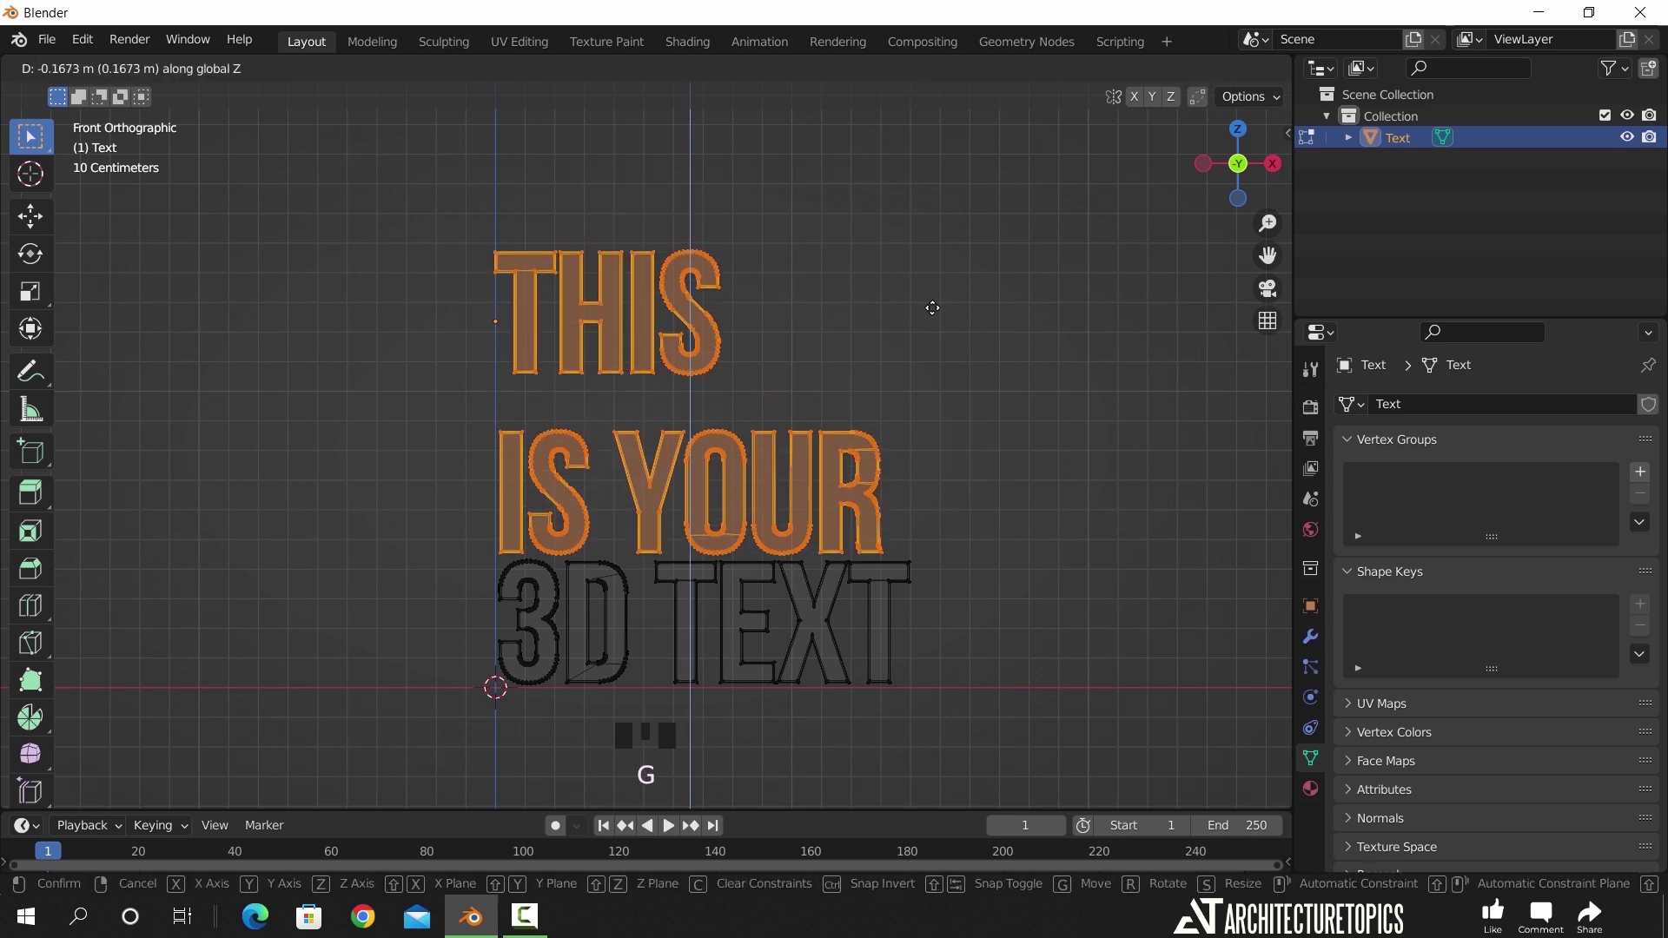
- Move THIS and IS YOUR down toward 3D TEXT, enlarge them slightly and shift them right
click(947, 341)
key(s)
click(1090, 483)
key(g)
key(z)
click(1077, 517)
key(g)
click(1079, 514)
key(s)
click(1111, 511)
key(g)
click(1111, 512)
key(g)
middle_click(1097, 559)
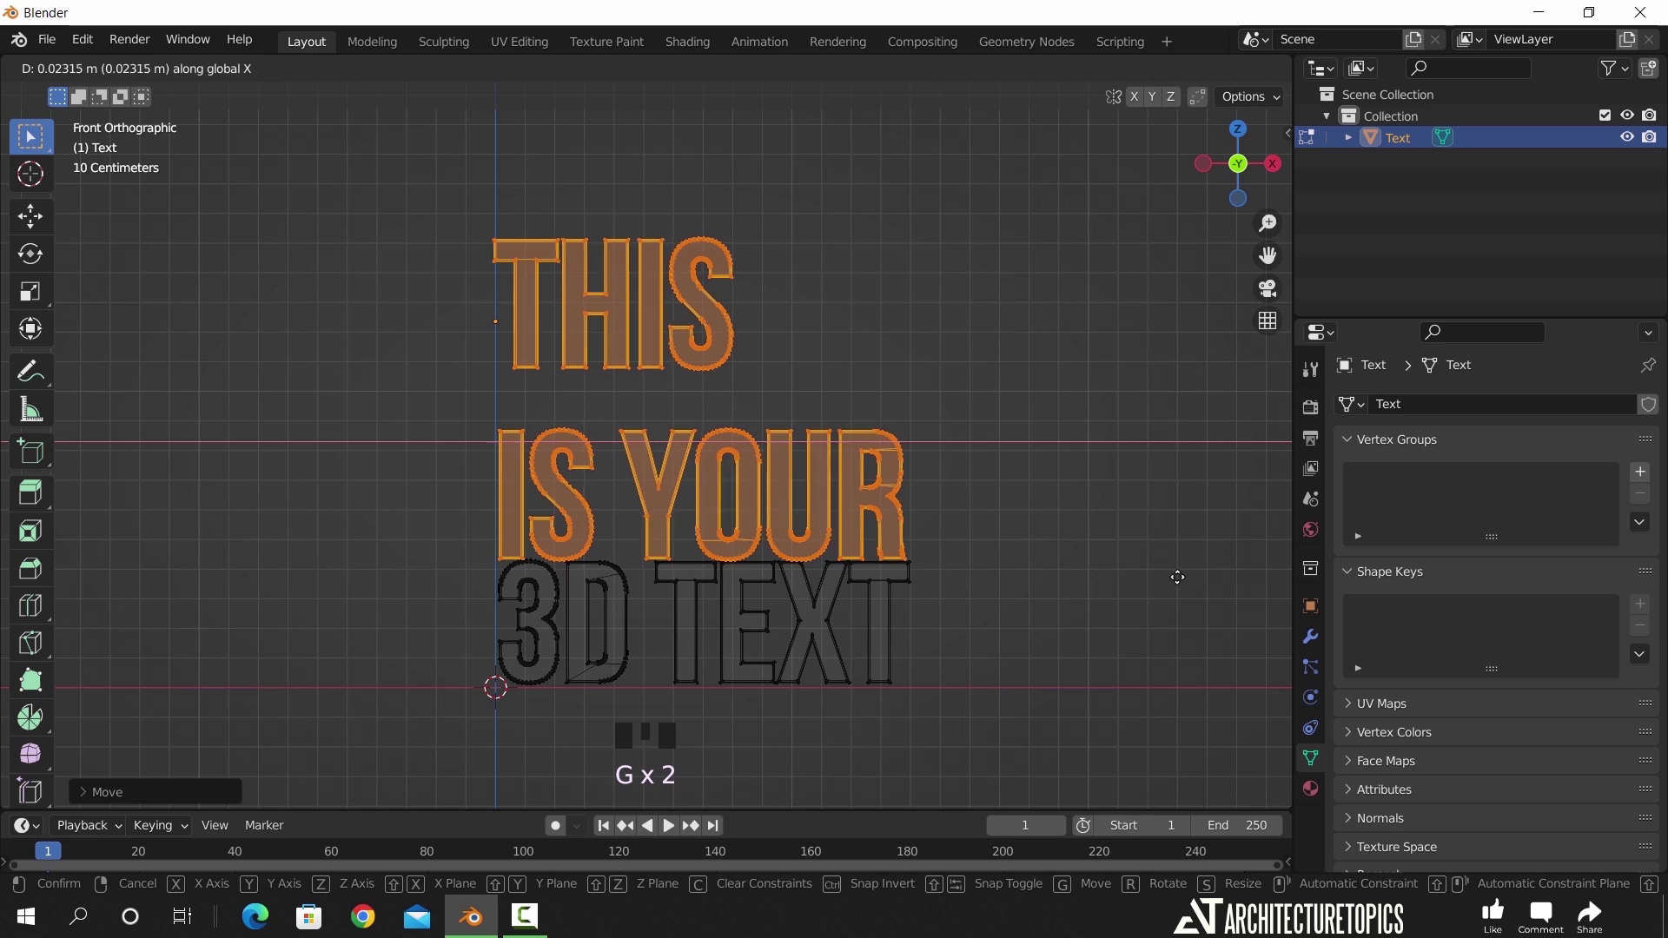
click(1177, 577)
- With only THIS selected, resize it and move it down and sideways
ctrl+drag(430, 395, 955, 581)
key(s)
click(998, 387)
key(s)
key(g)
middle_drag(987, 387, 989, 444)
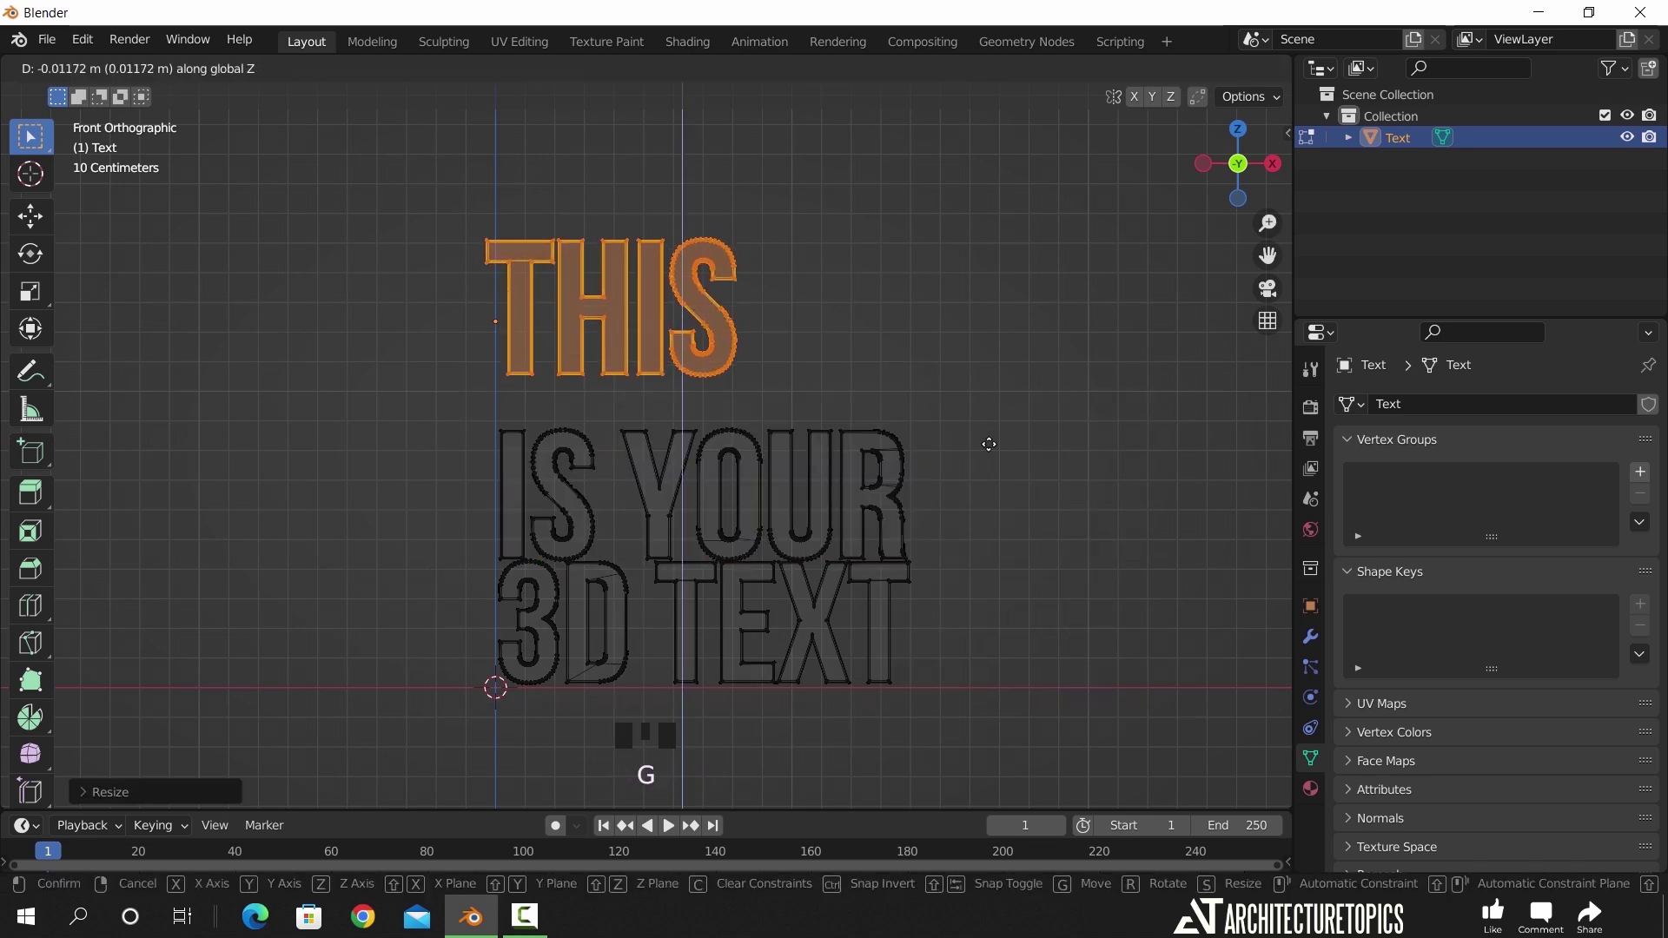
click(1047, 226)
key(g)
middle_click(1055, 251)
click(1062, 256)
- Return to Object Mode with solid shading and frame the text in perspective
key(Tab)
middle_drag(979, 466, 1086, 487)
key(z)
scroll(796, 619, down, 2)
mouse_move(796, 618)
shift+middle_down()
mouse_move(863, 533)
mouse_move(873, 550)
shift+middle_up()
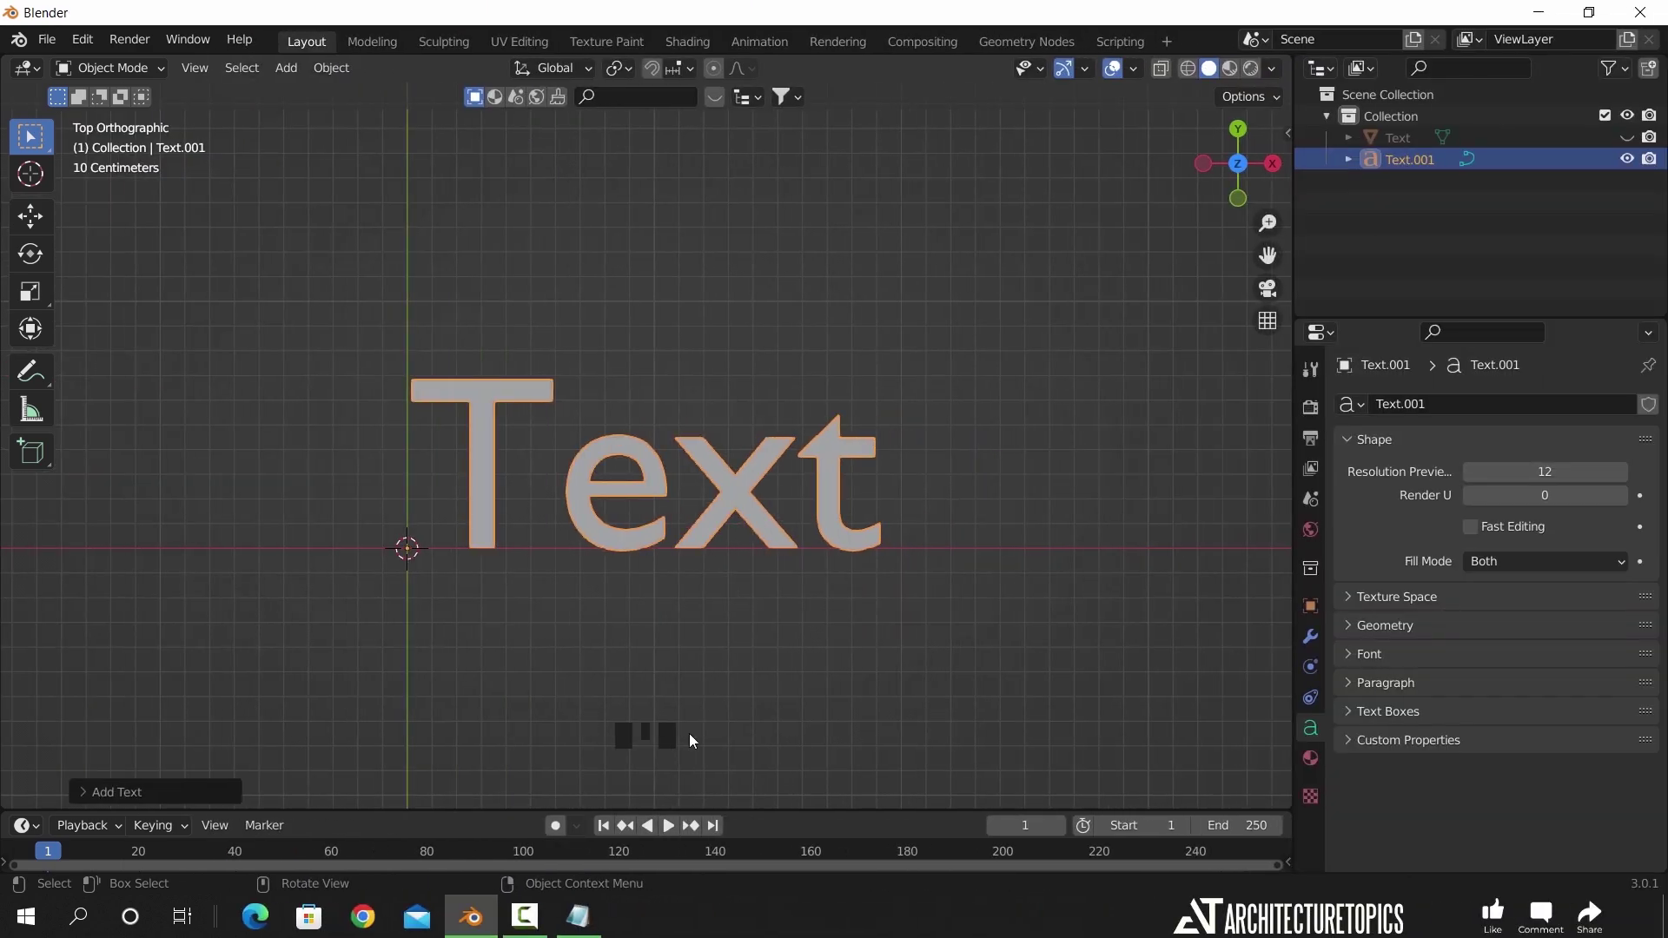
- Bring up the blank Notepad document and move it aside to reveal Text.001
click(578, 917)
drag(512, 206, 1035, 186)
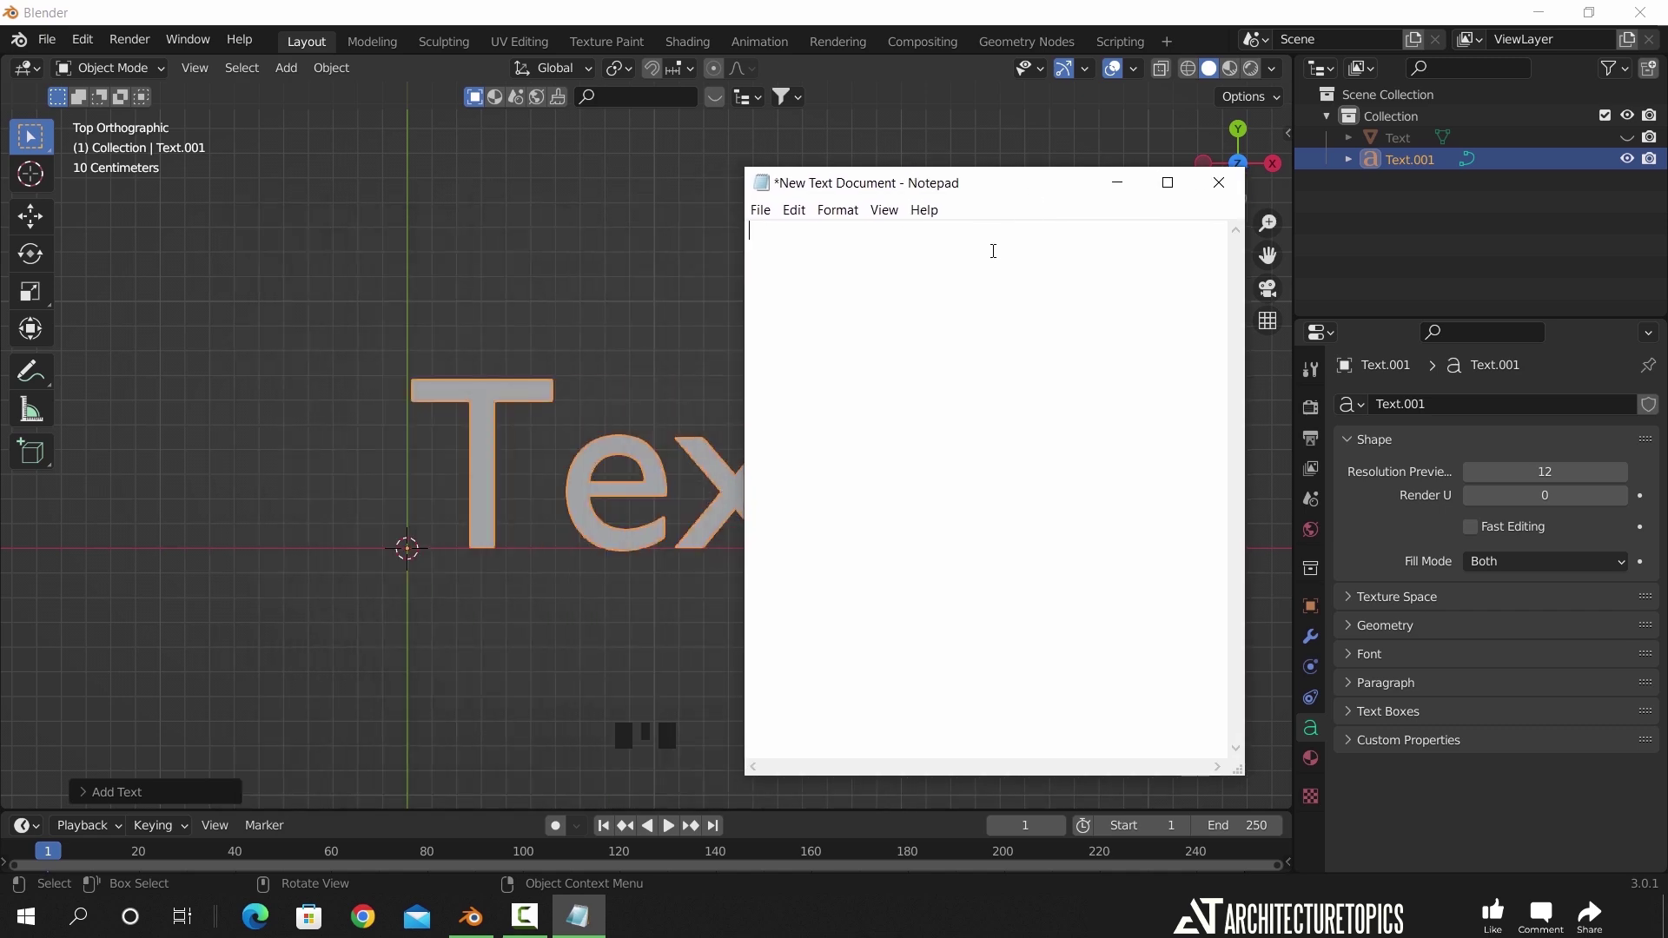
- Type 'What does the fox say' in Notepad, save the document and select the whole sentence
text(What does the fox say)
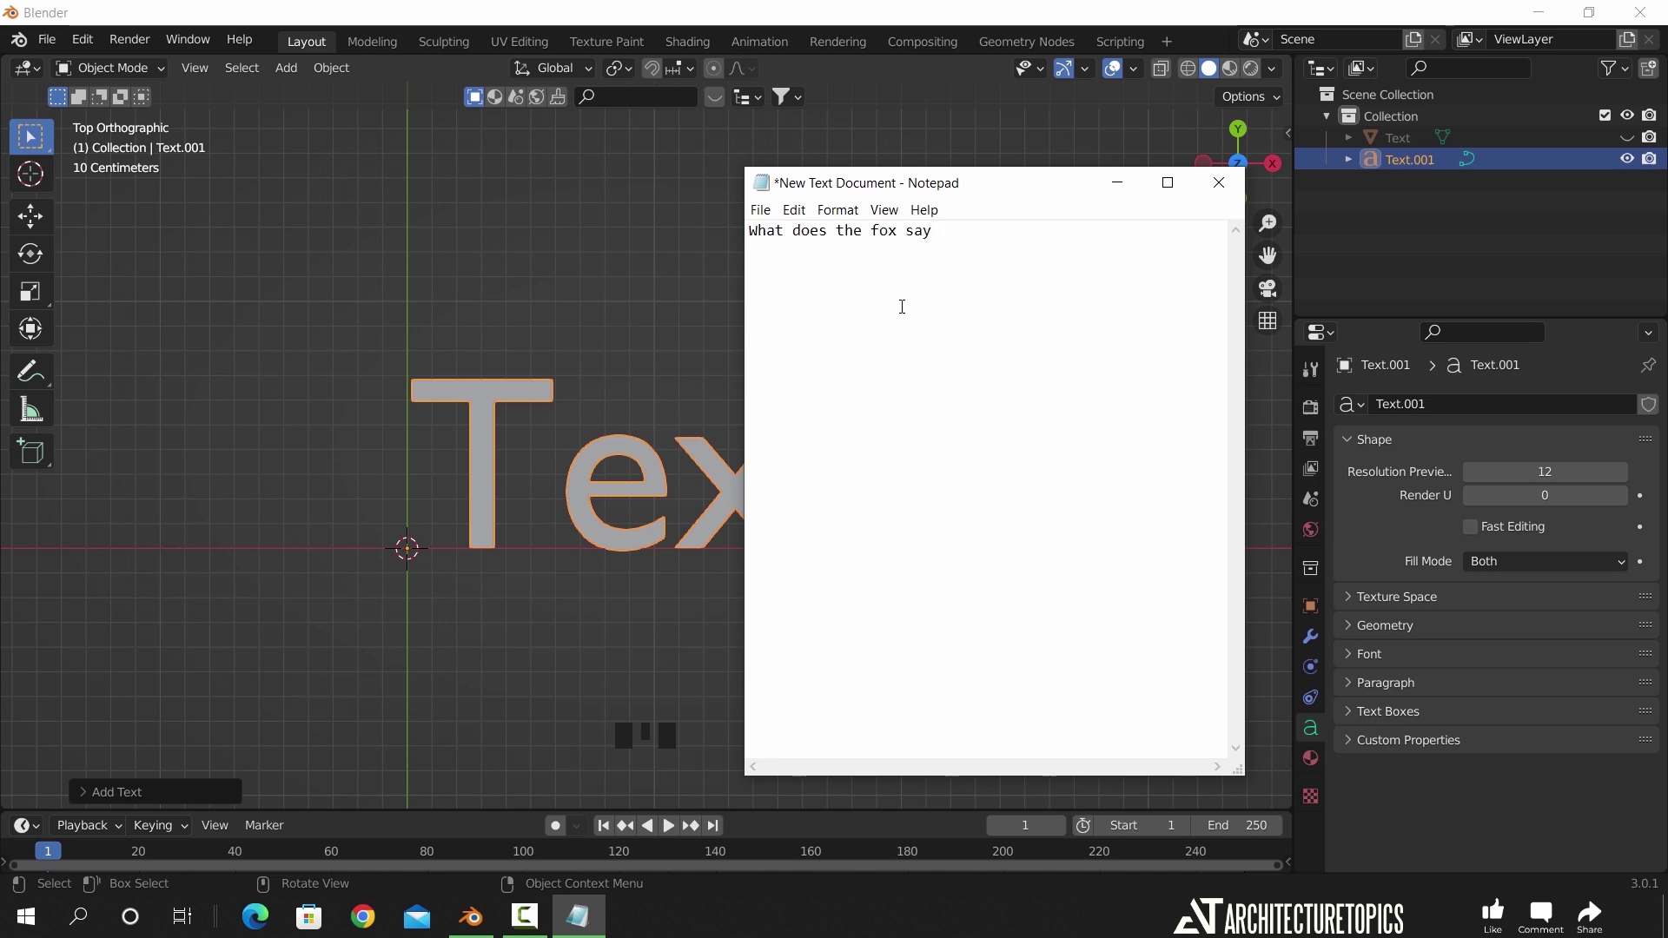
key(ctrl+s)
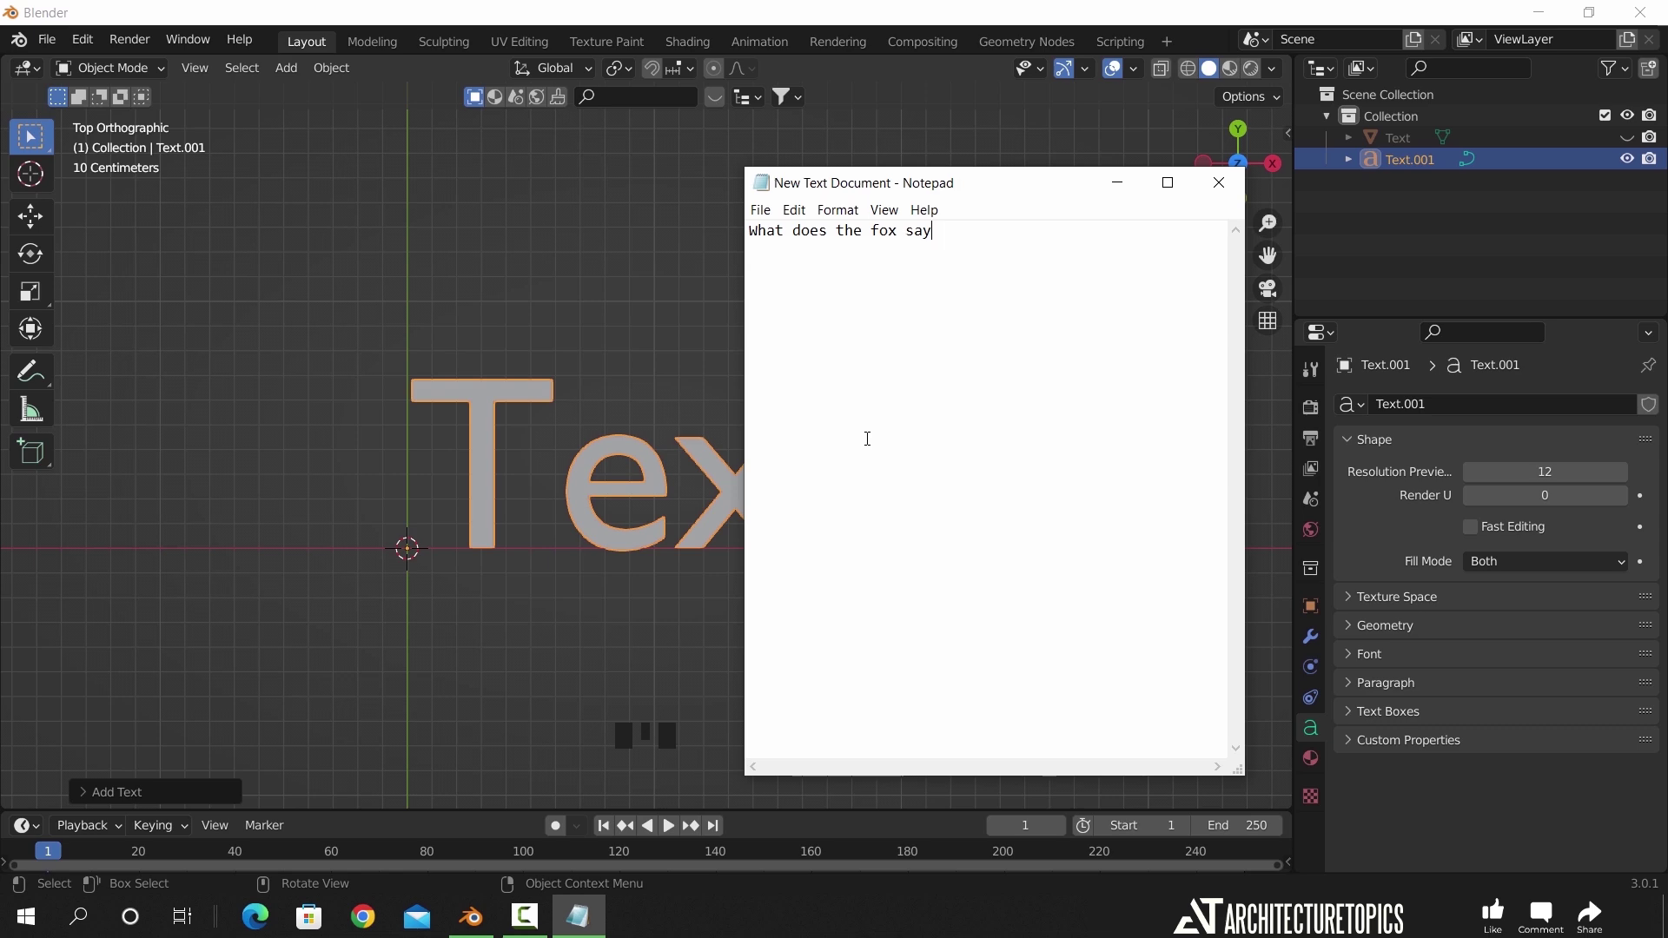
key(ctrl+a)
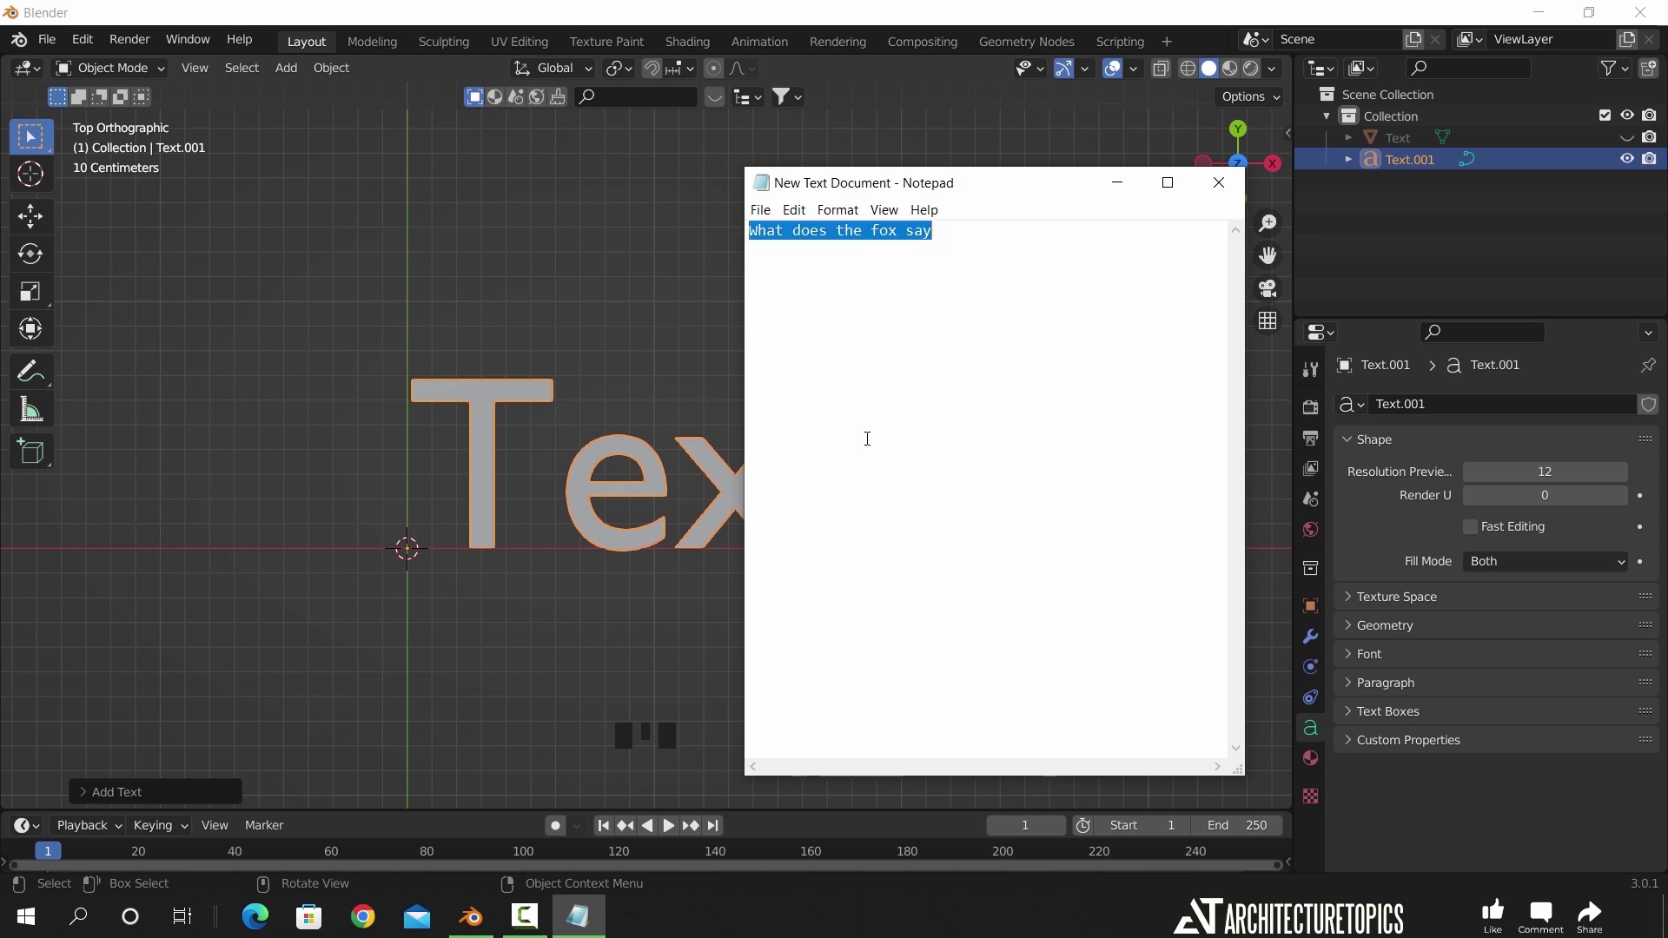
- Minimise Notepad and put Blender's new text object into Edit Mode
click(1112, 186)
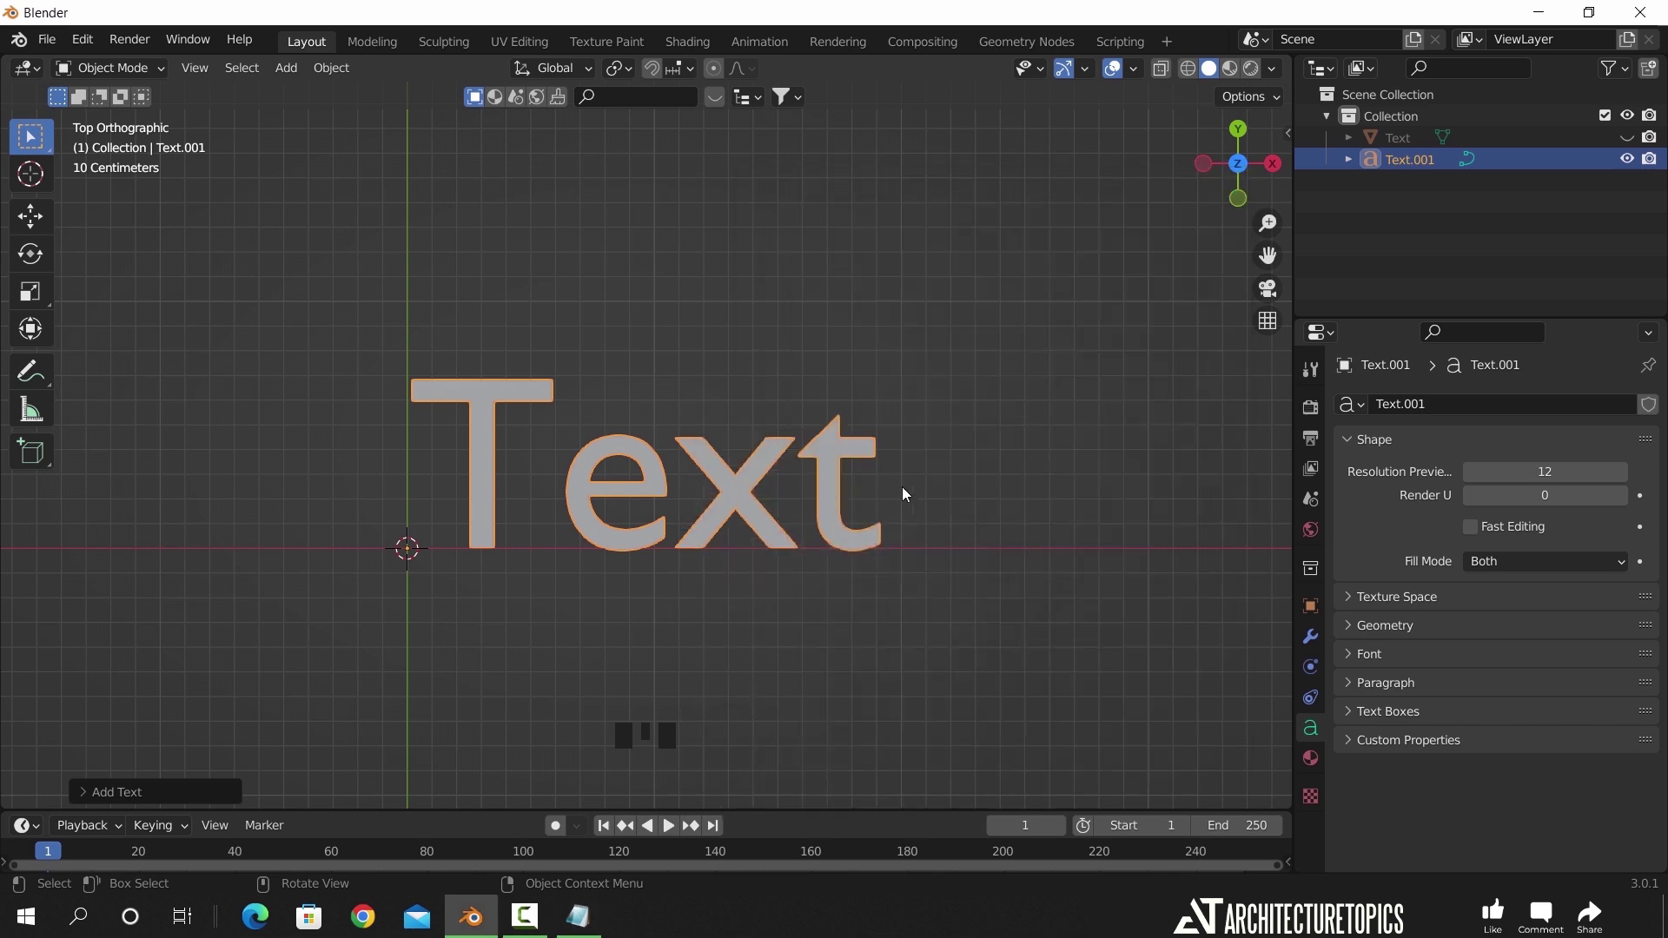
click(842, 517)
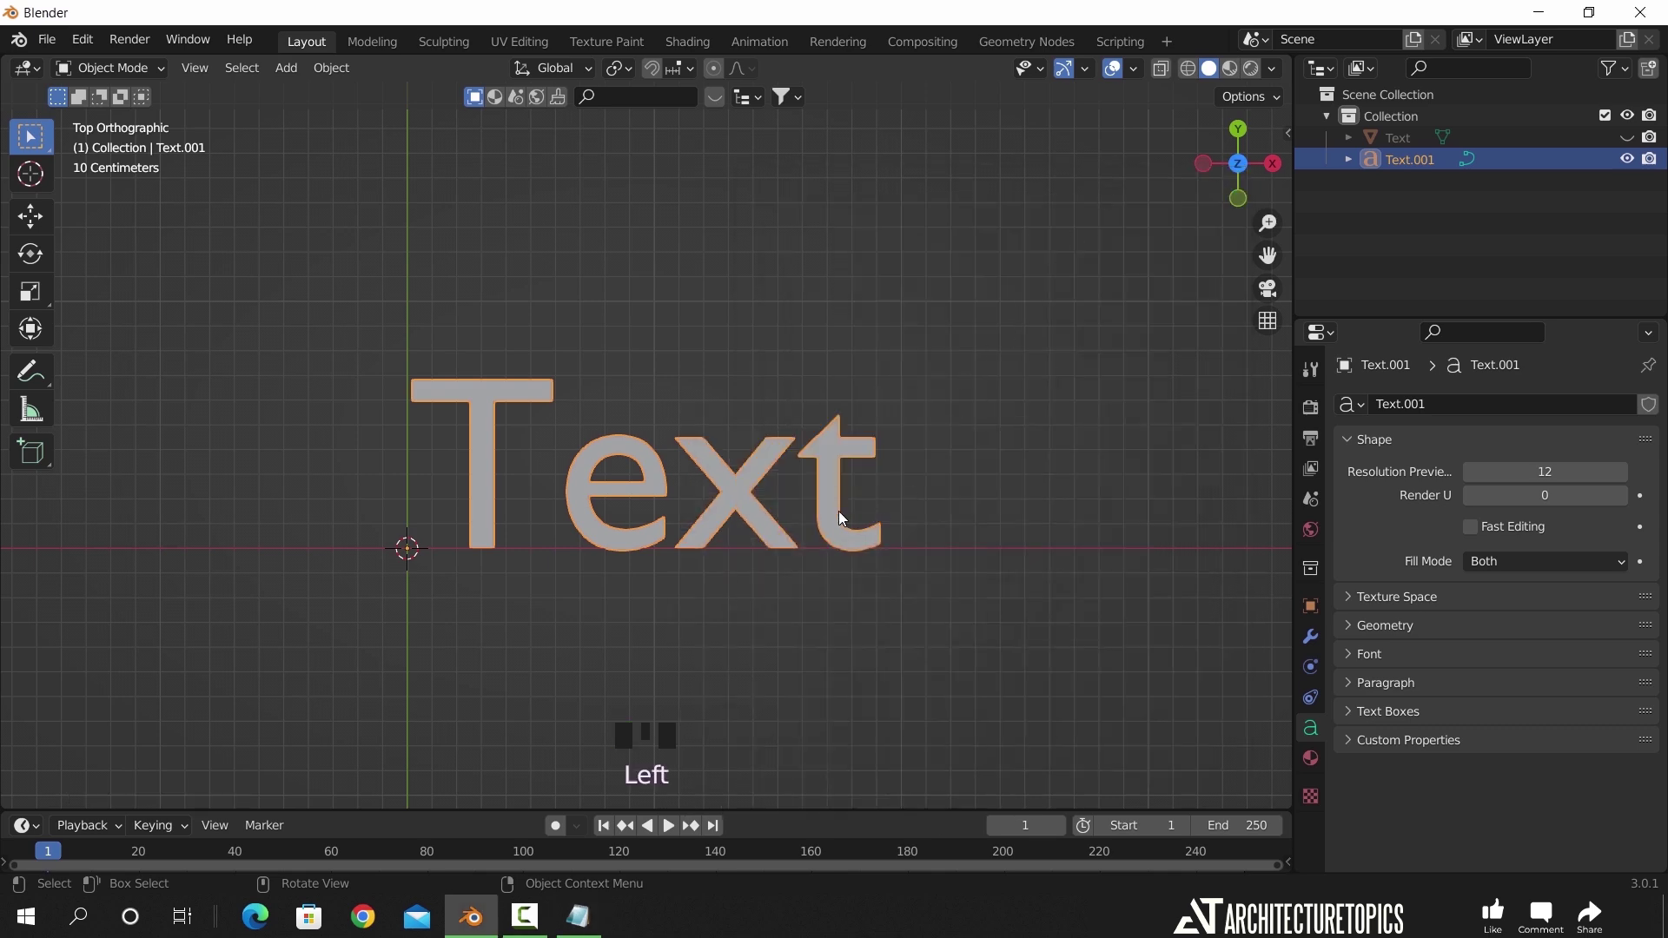
key(Tab)
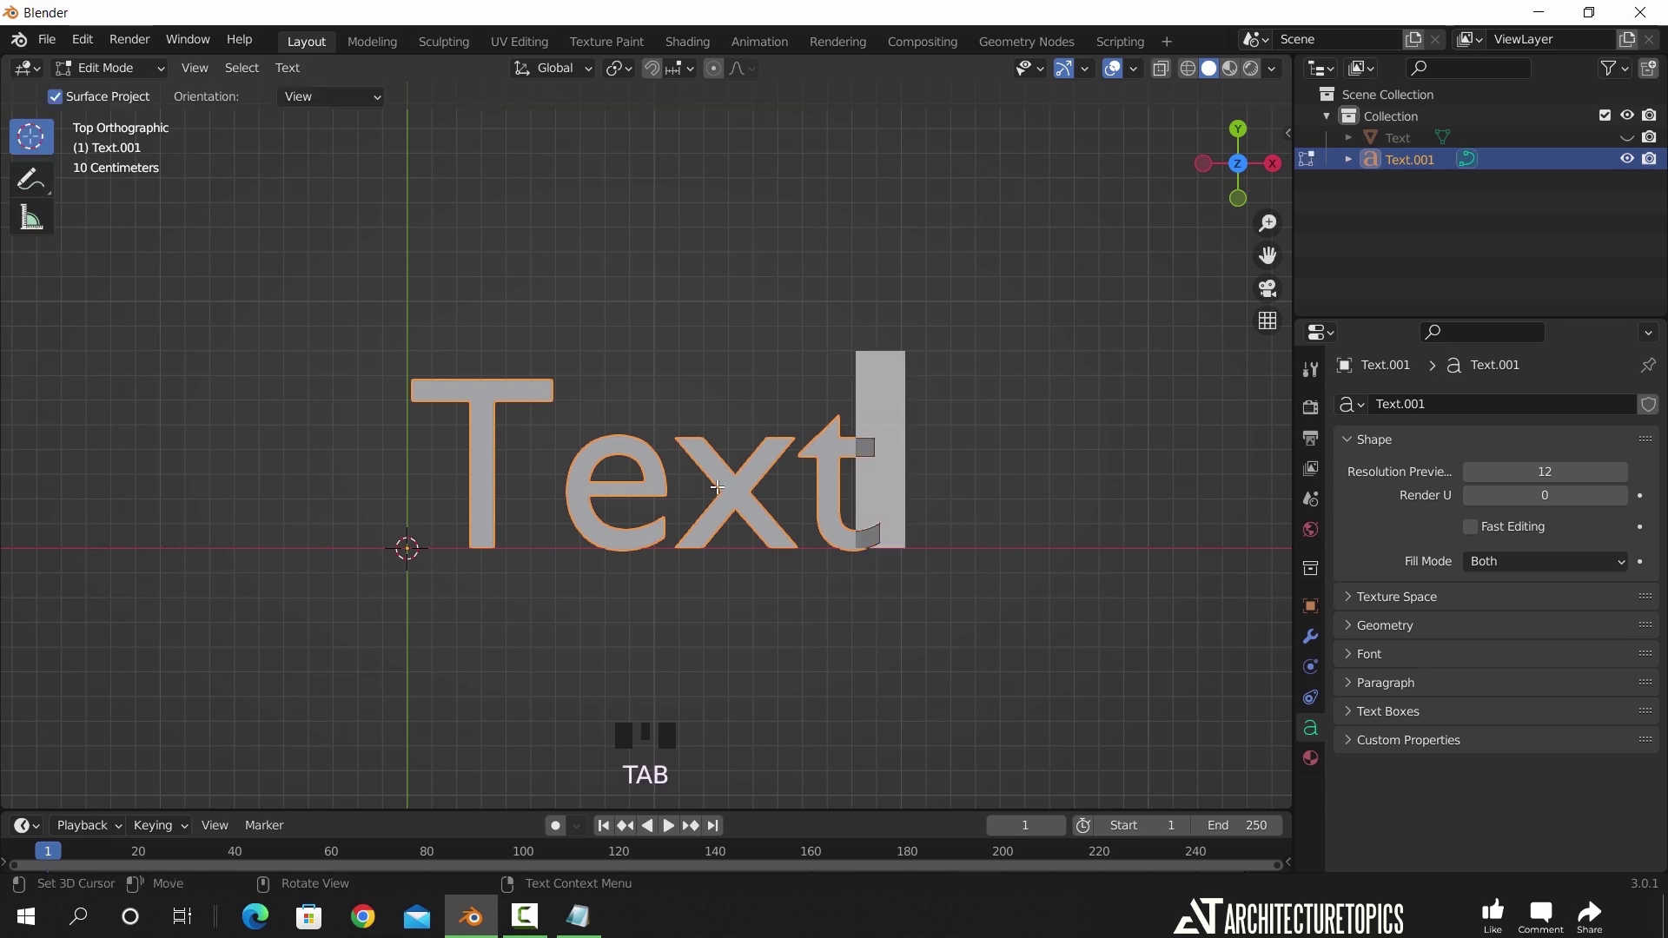
- Delete the default word 'Text' and paste 'What does the fox say' from the Text menu
key(BackSpace)
key(BackSpace)
key(BackSpace)
key(BackSpace)
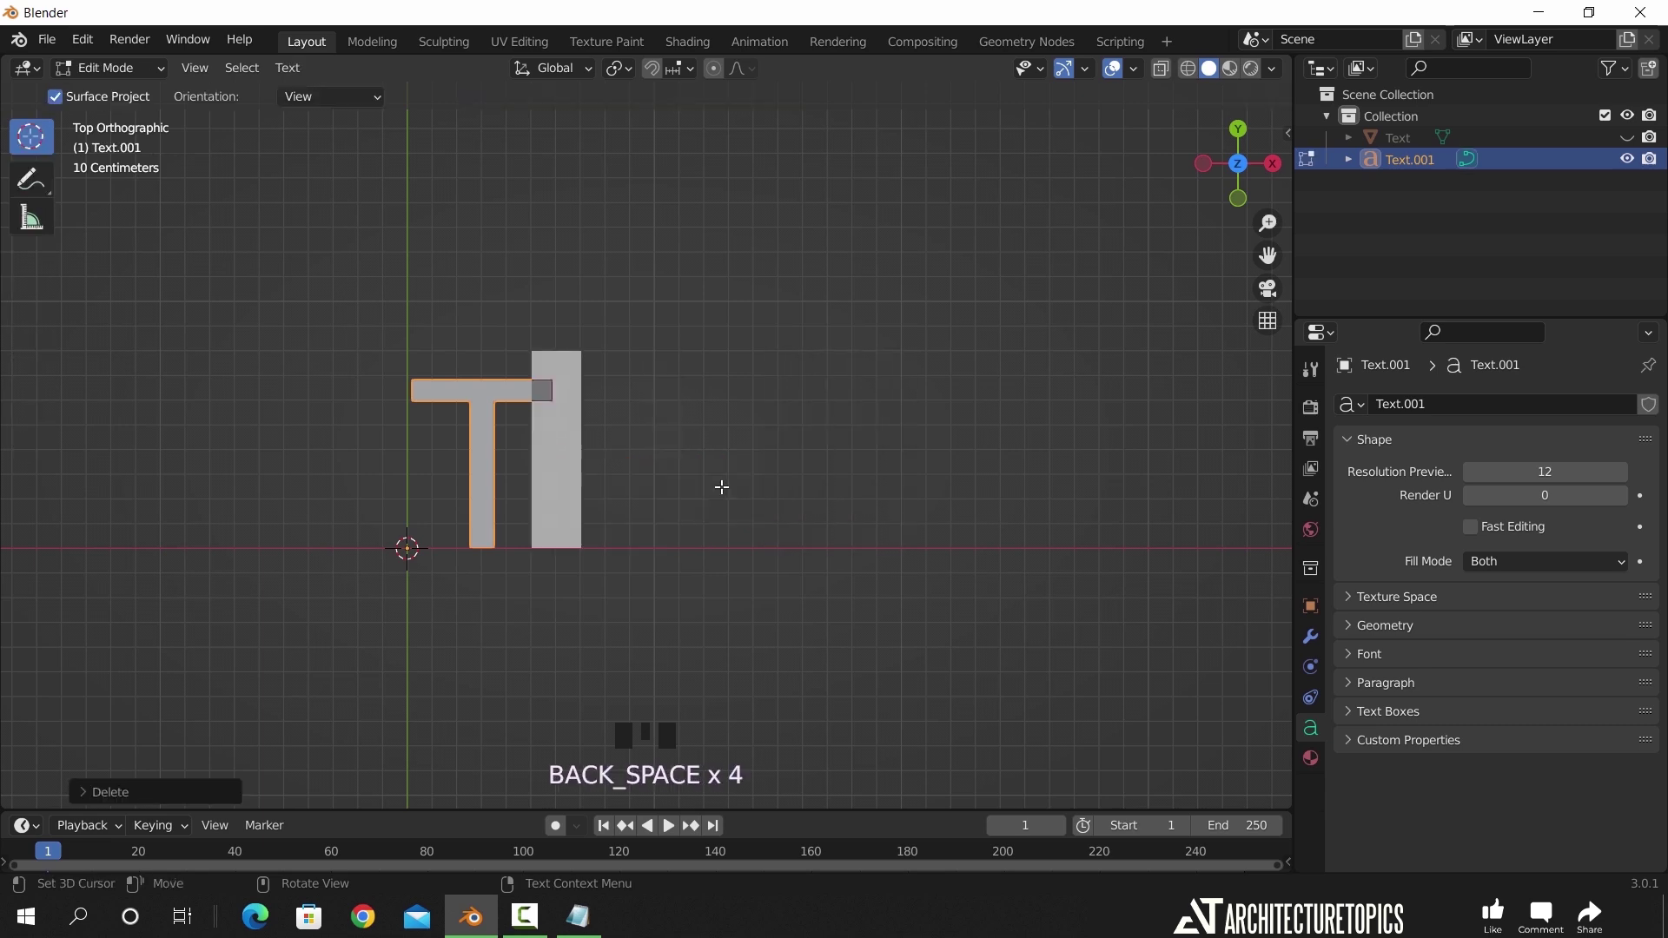
key(BackSpace)
click(290, 70)
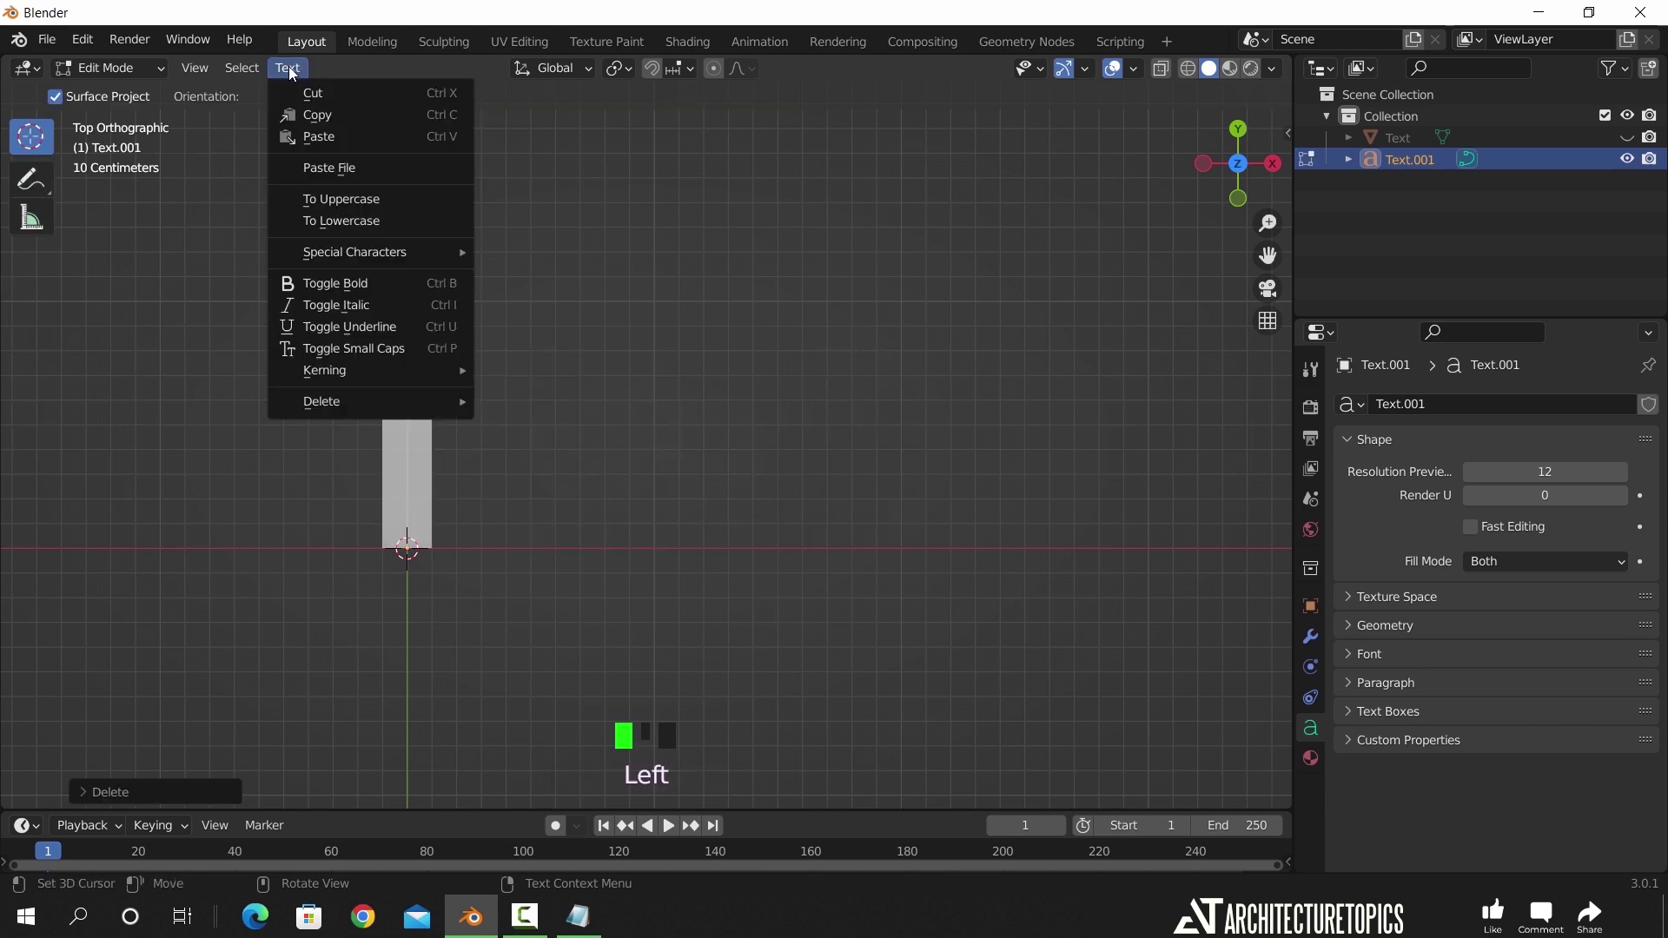
click(321, 137)
scroll(502, 506, down, 1)
scroll(502, 505, down, 5)
shift+middle_drag(510, 498, 408, 488)
scroll(437, 491, up, 1)
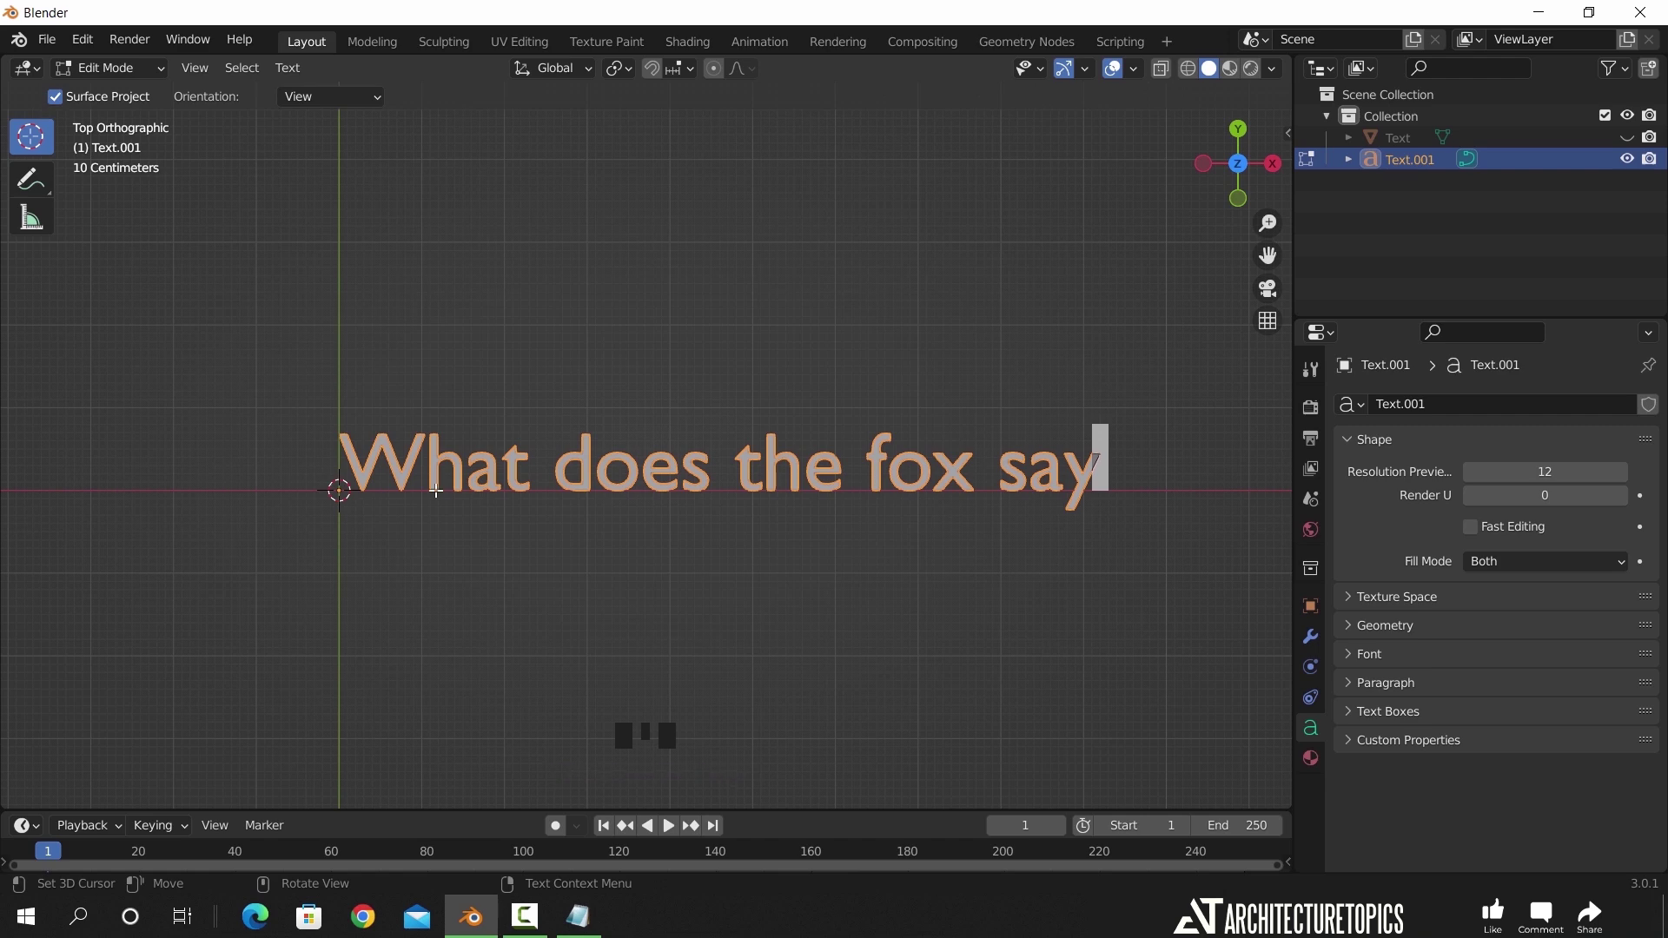
- Undo the paste, paste the sentence again with Ctrl+V, then undo it once more
key(ctrl+z)
text(What does the fox say)
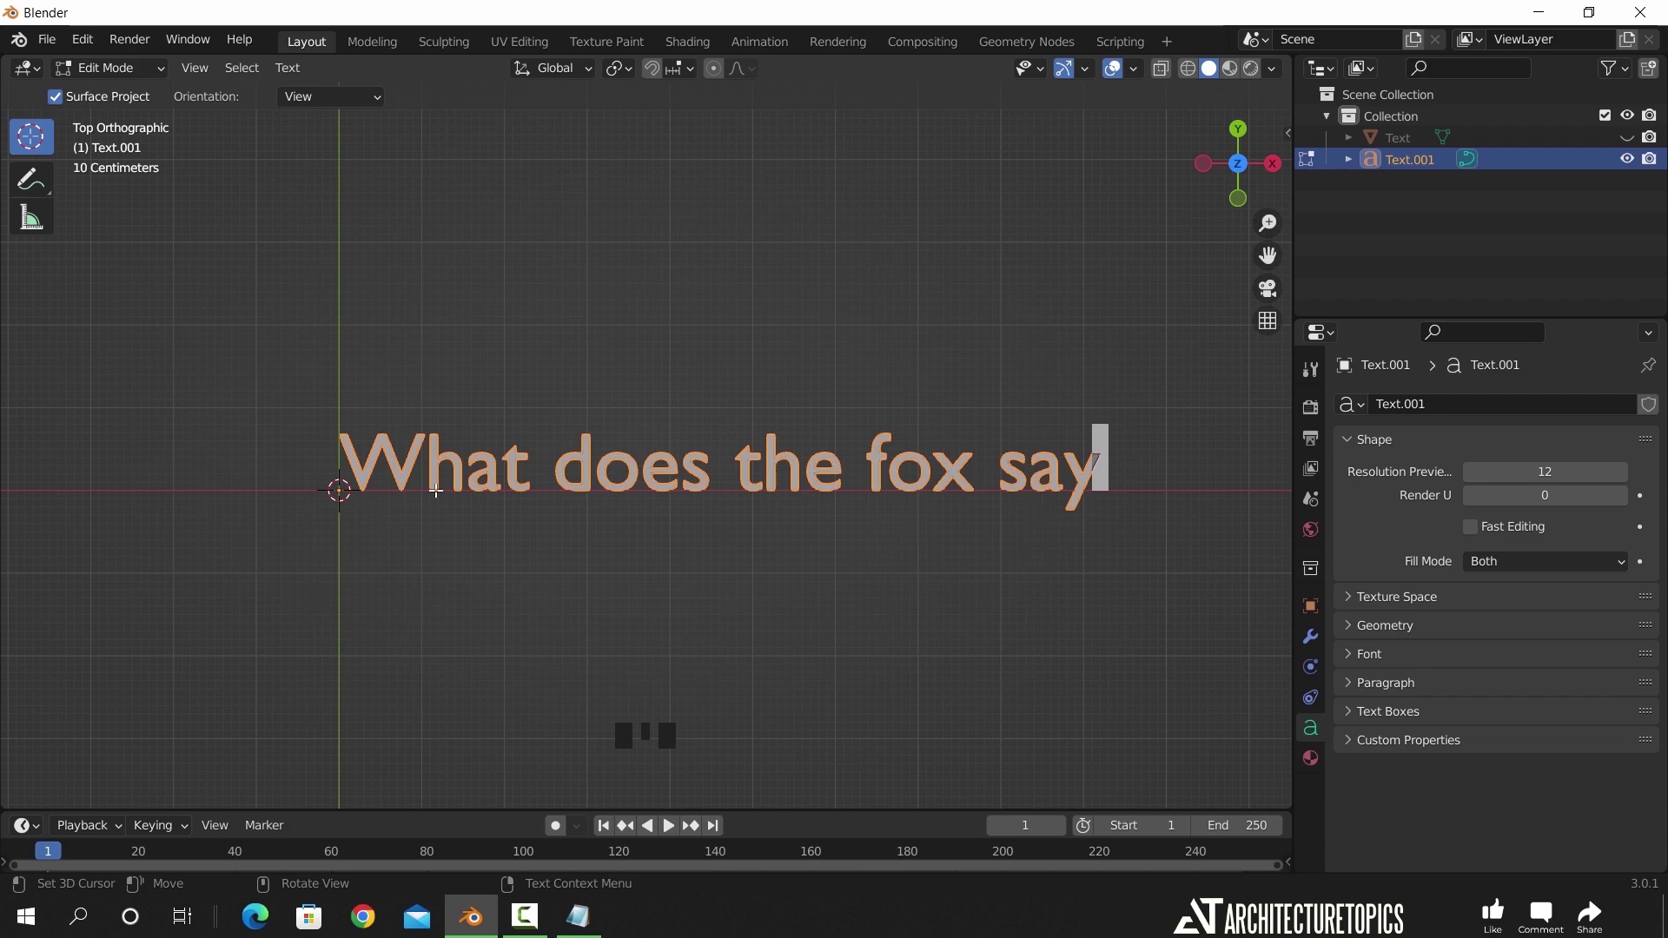
key(ctrl+z)
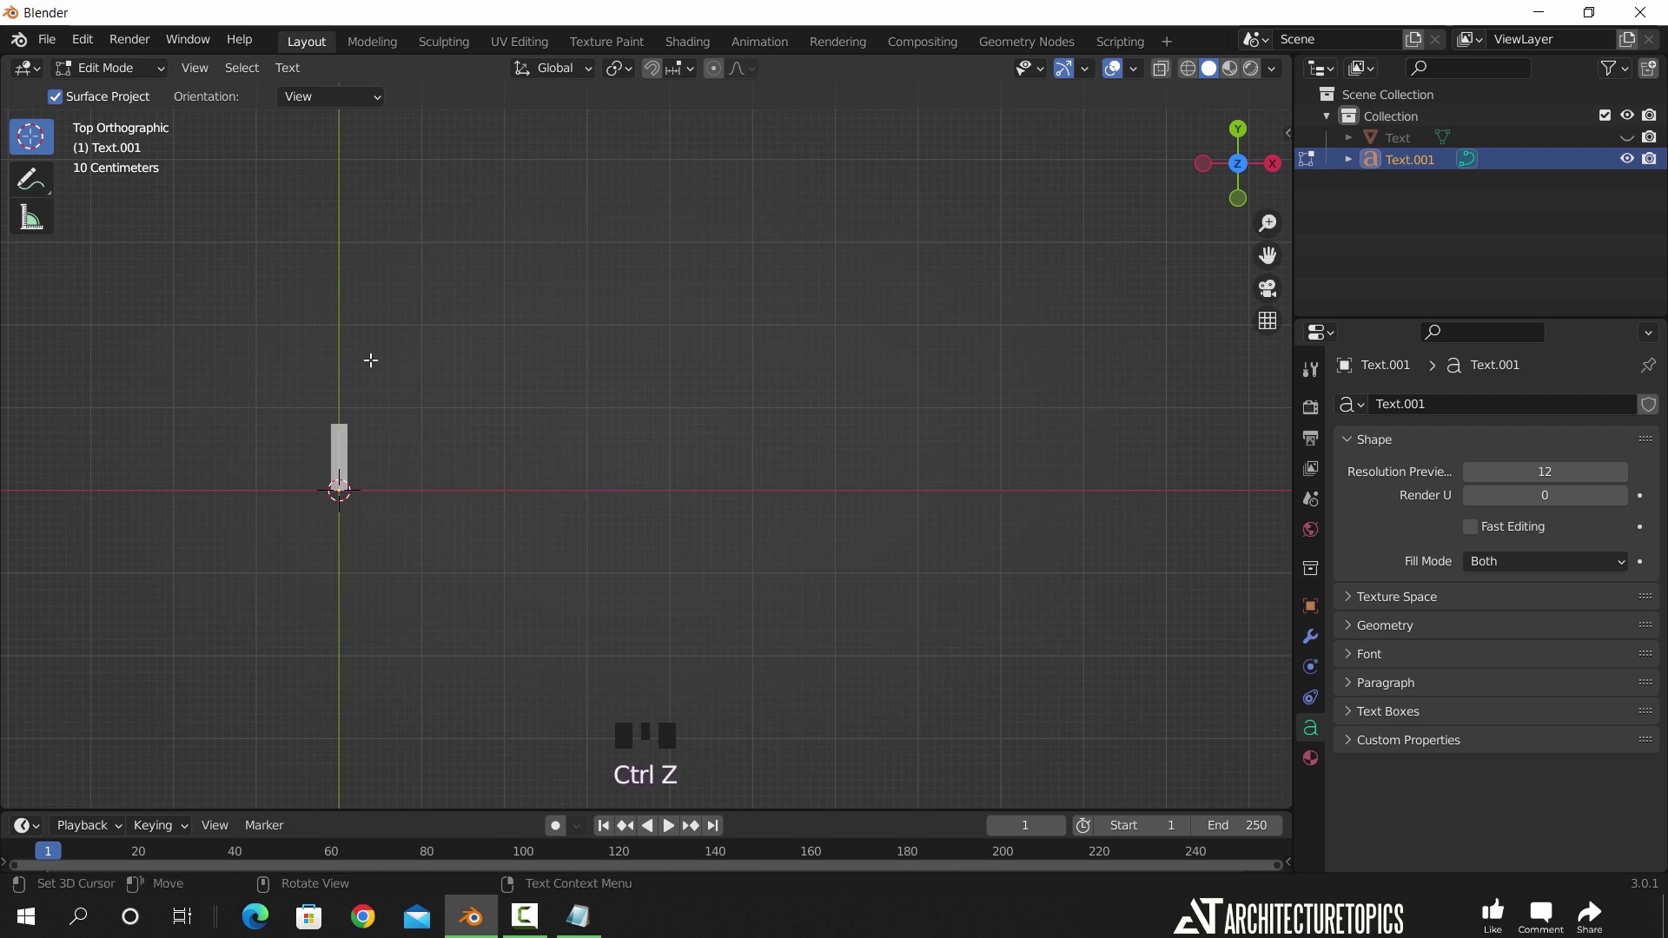
- Use Paste File to load New Text Document.txt from the Fonts folder into Text.001, then exit Edit Mode
click(291, 73)
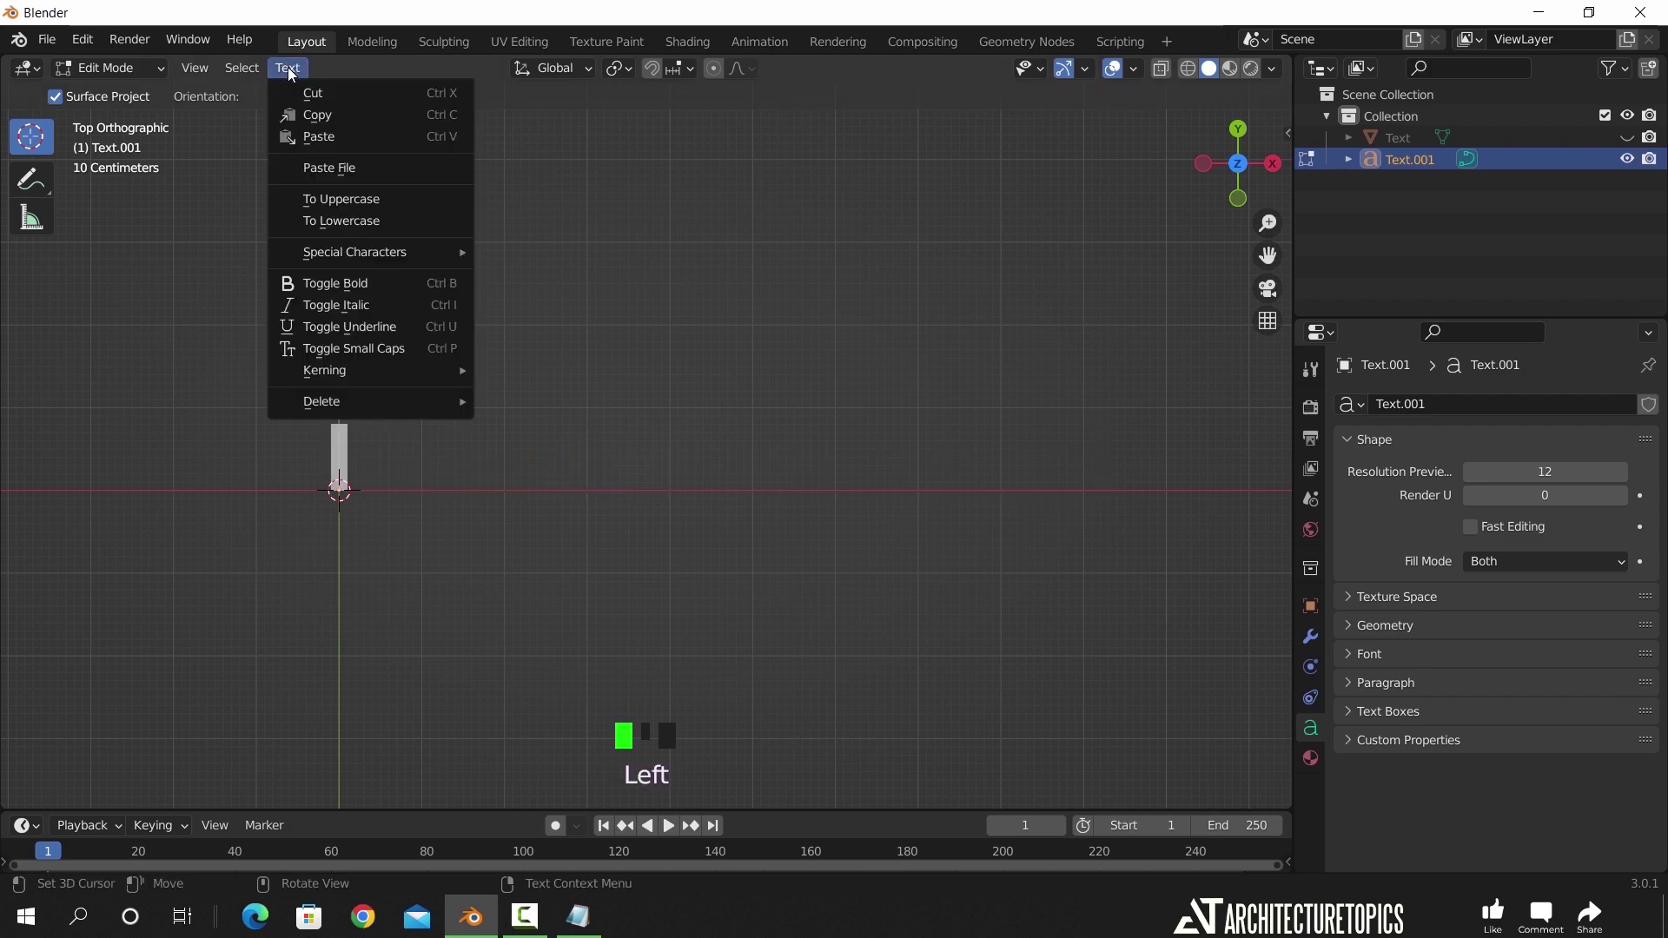
click(397, 172)
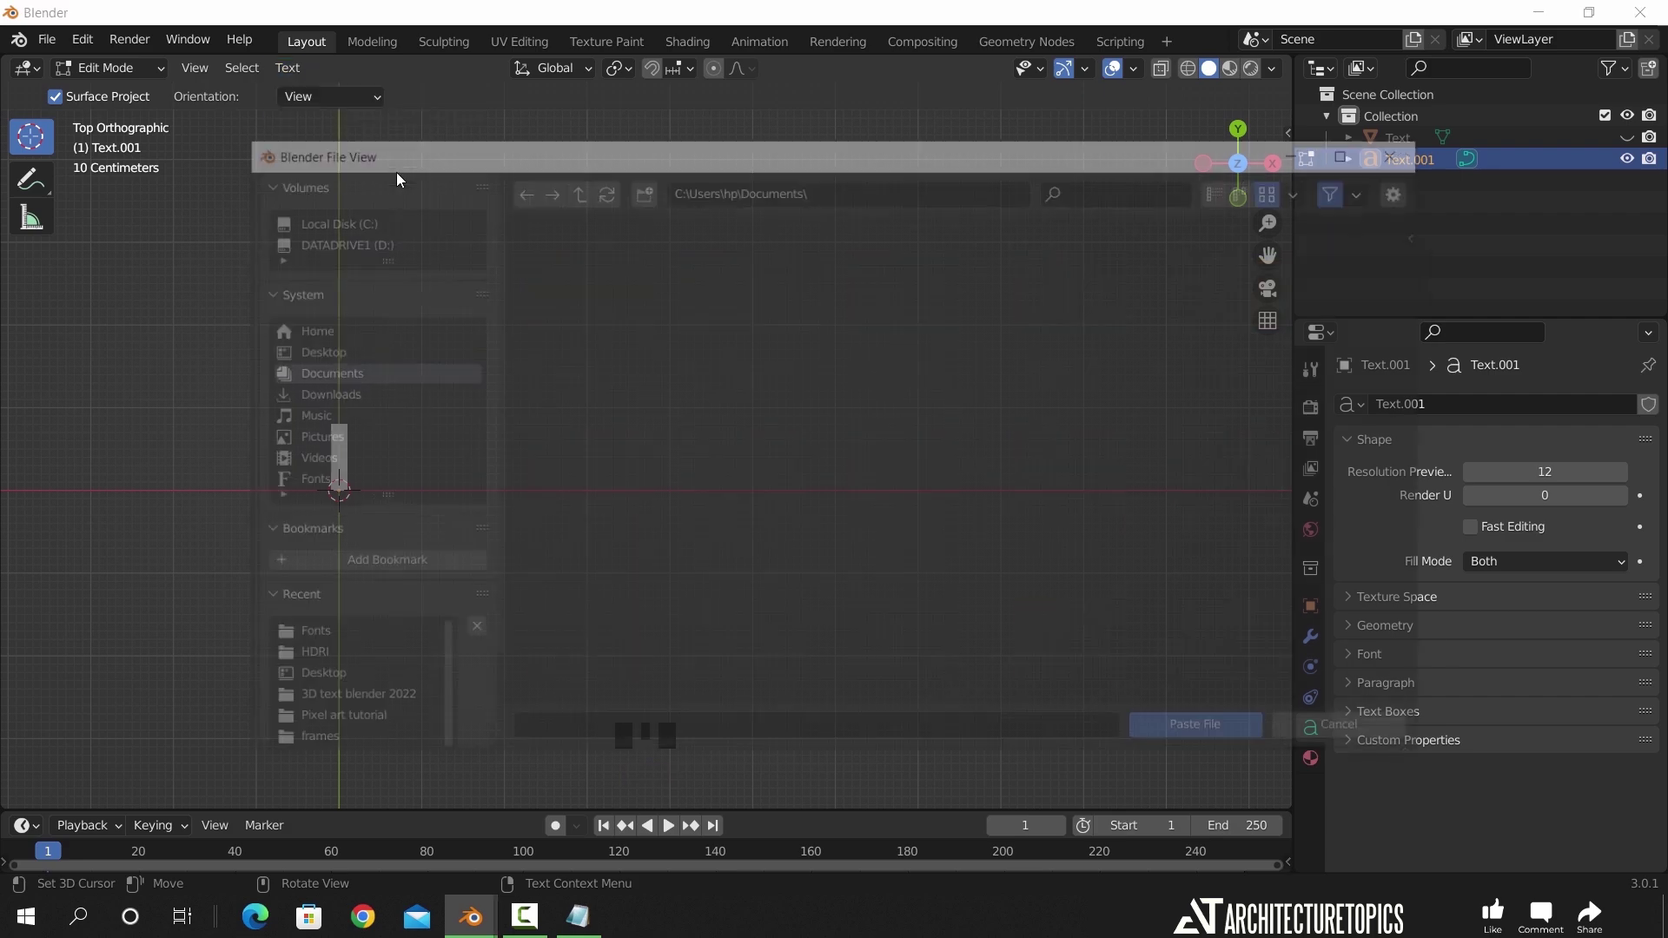
click(327, 642)
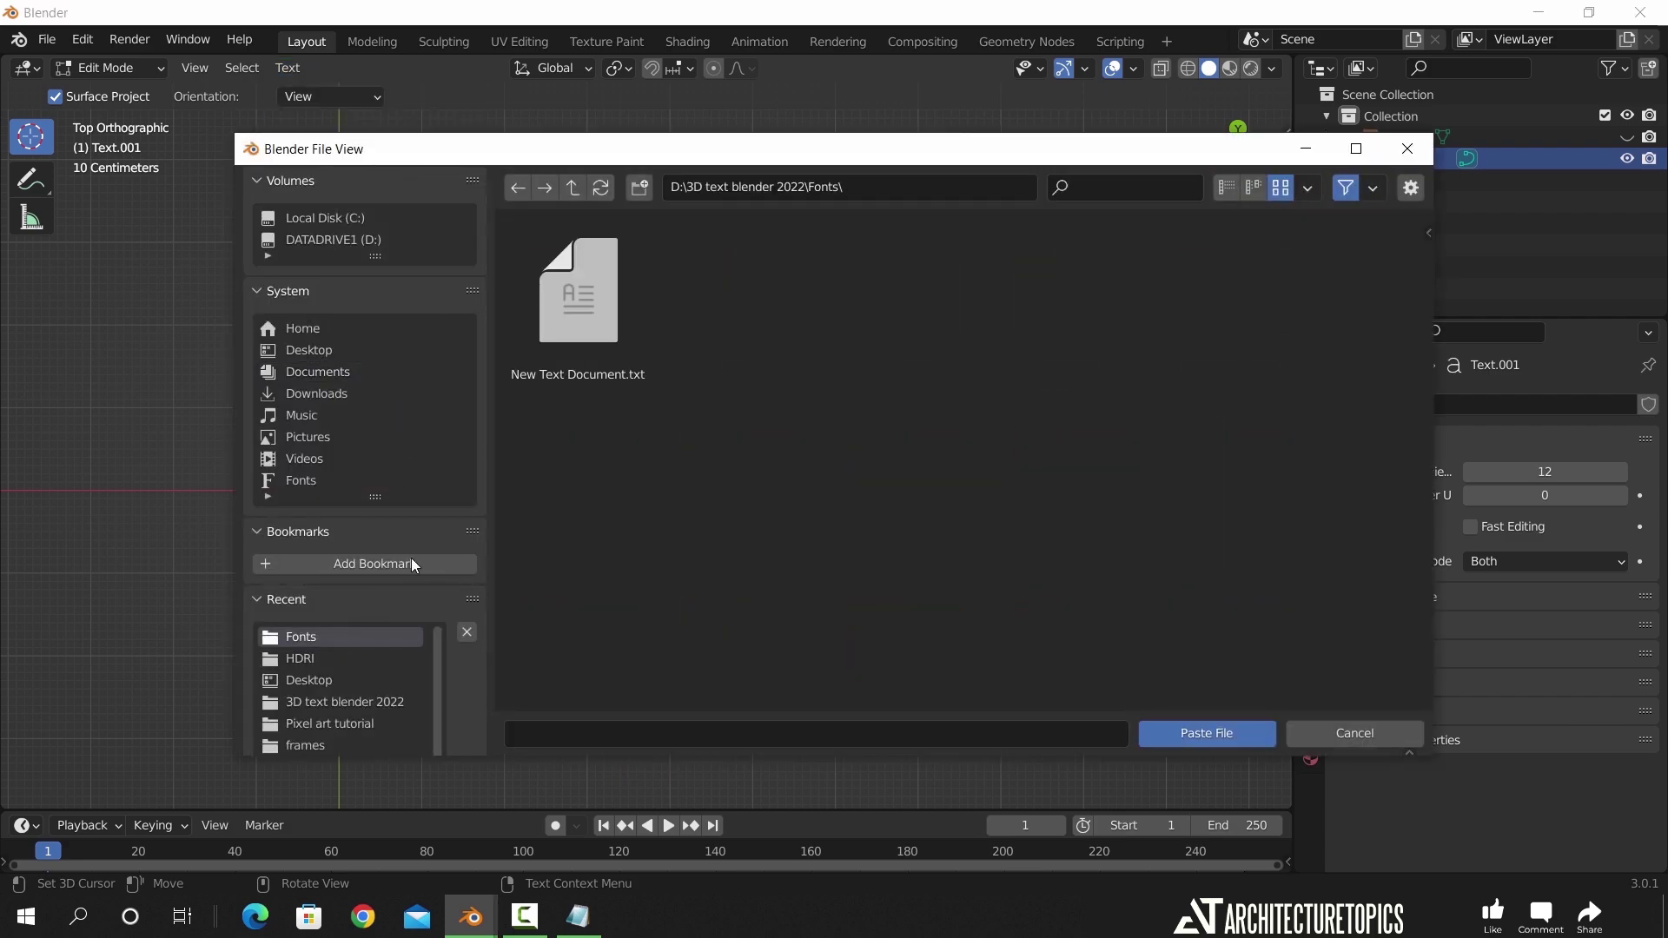
click(566, 369)
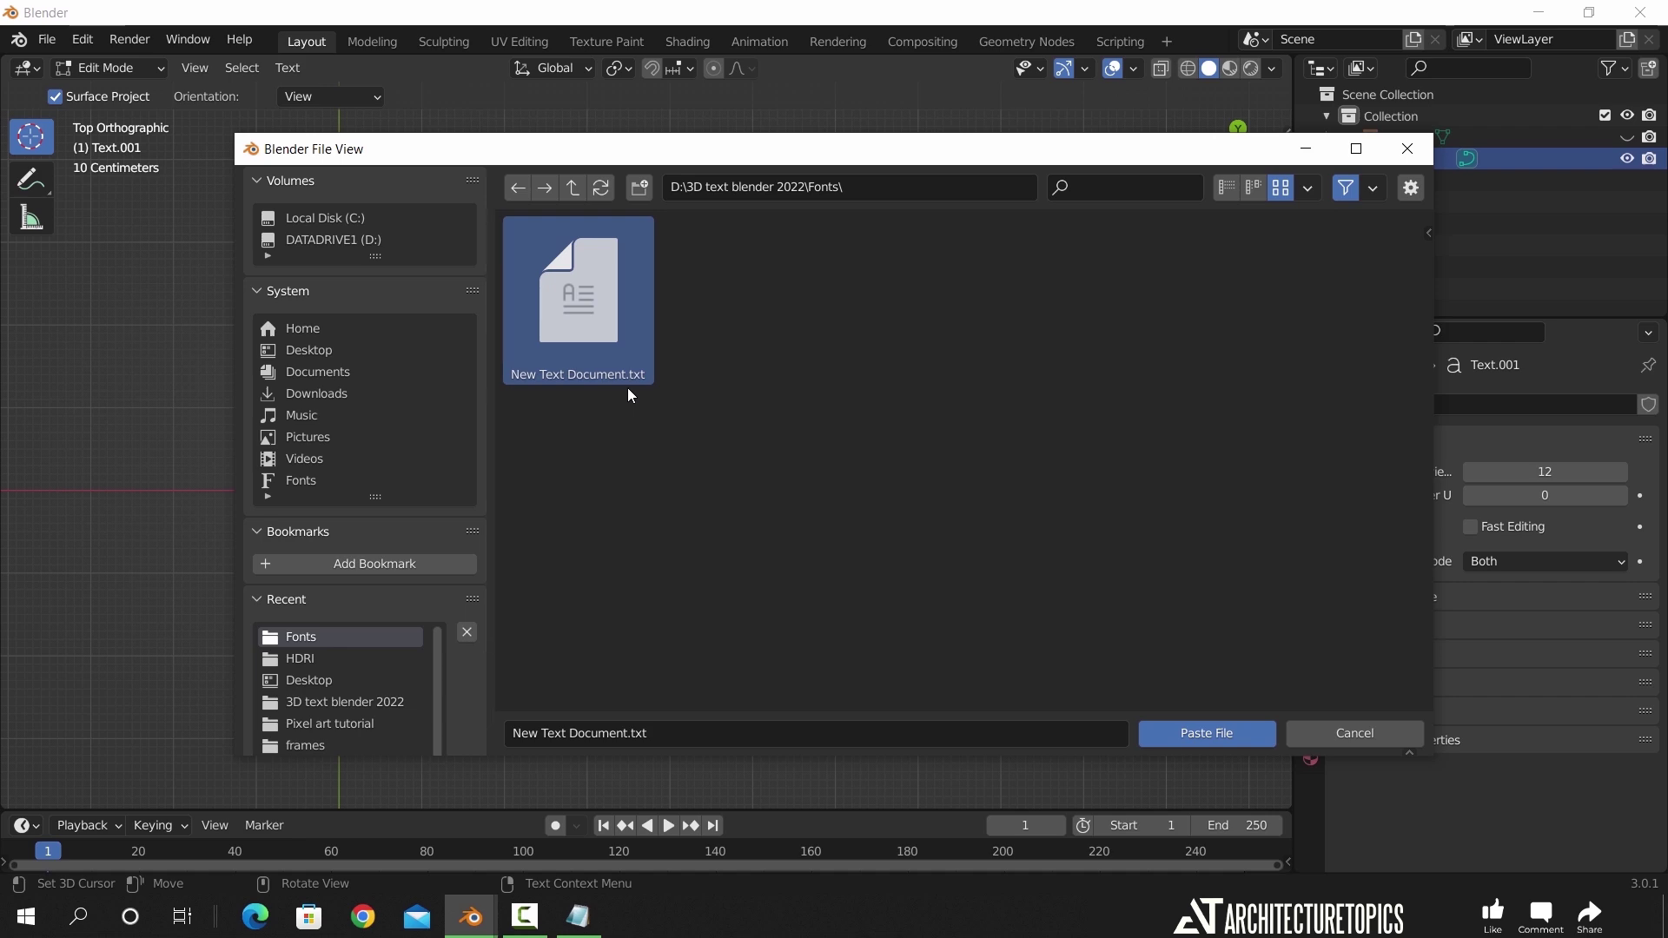
double_click(634, 384)
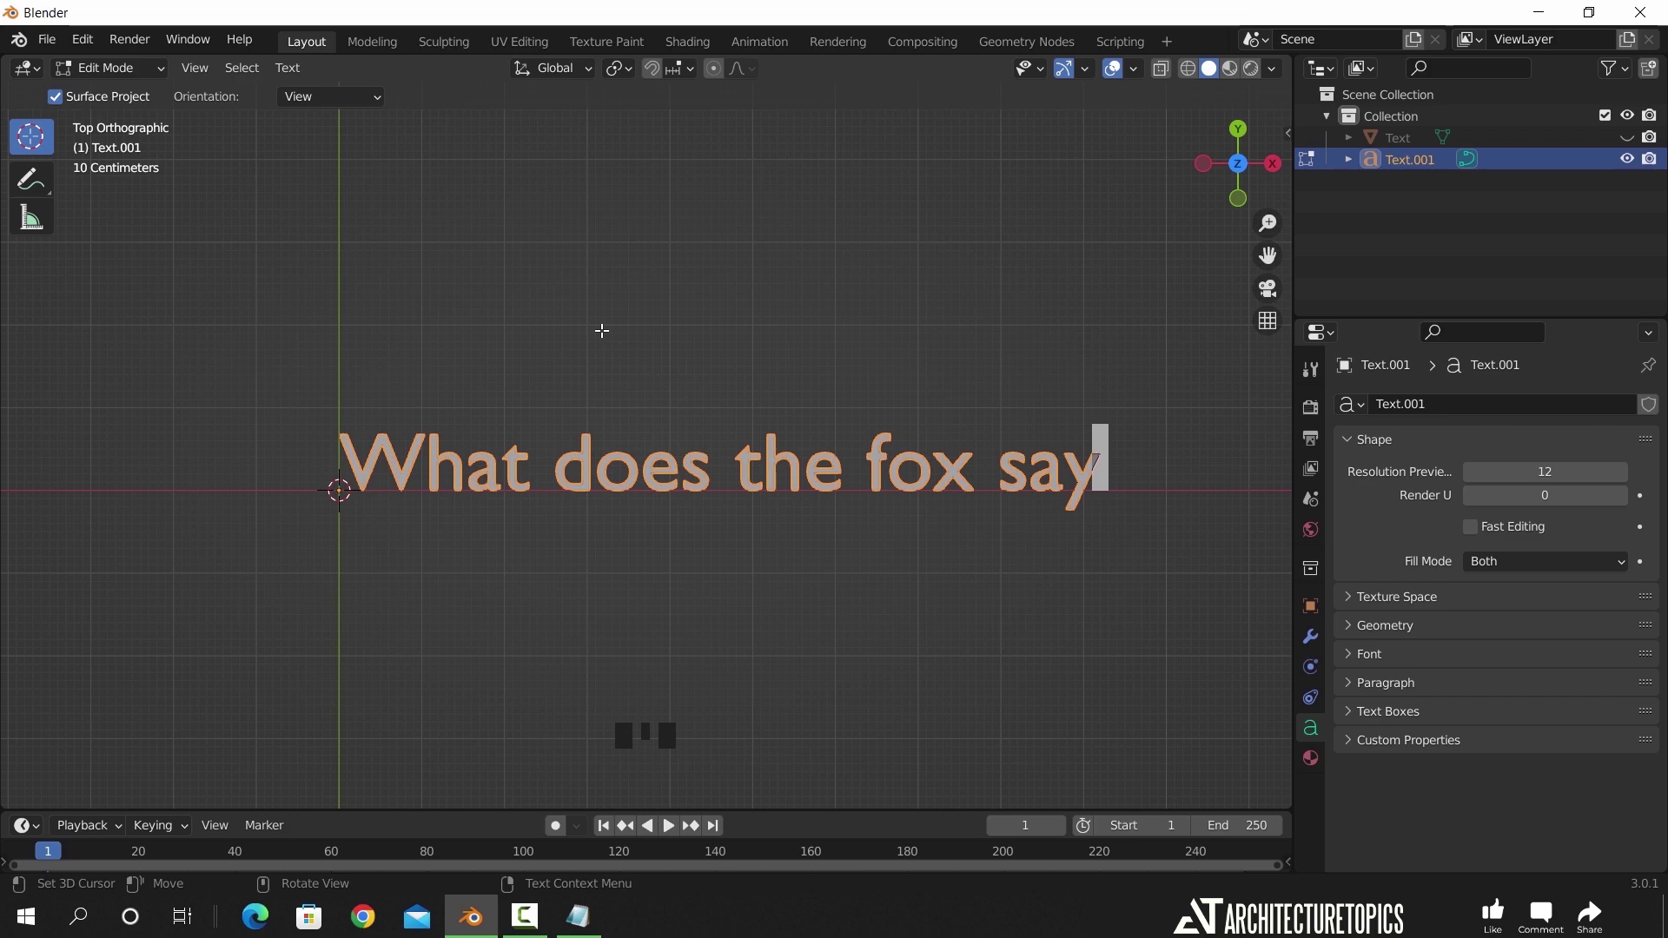
key(Tab)
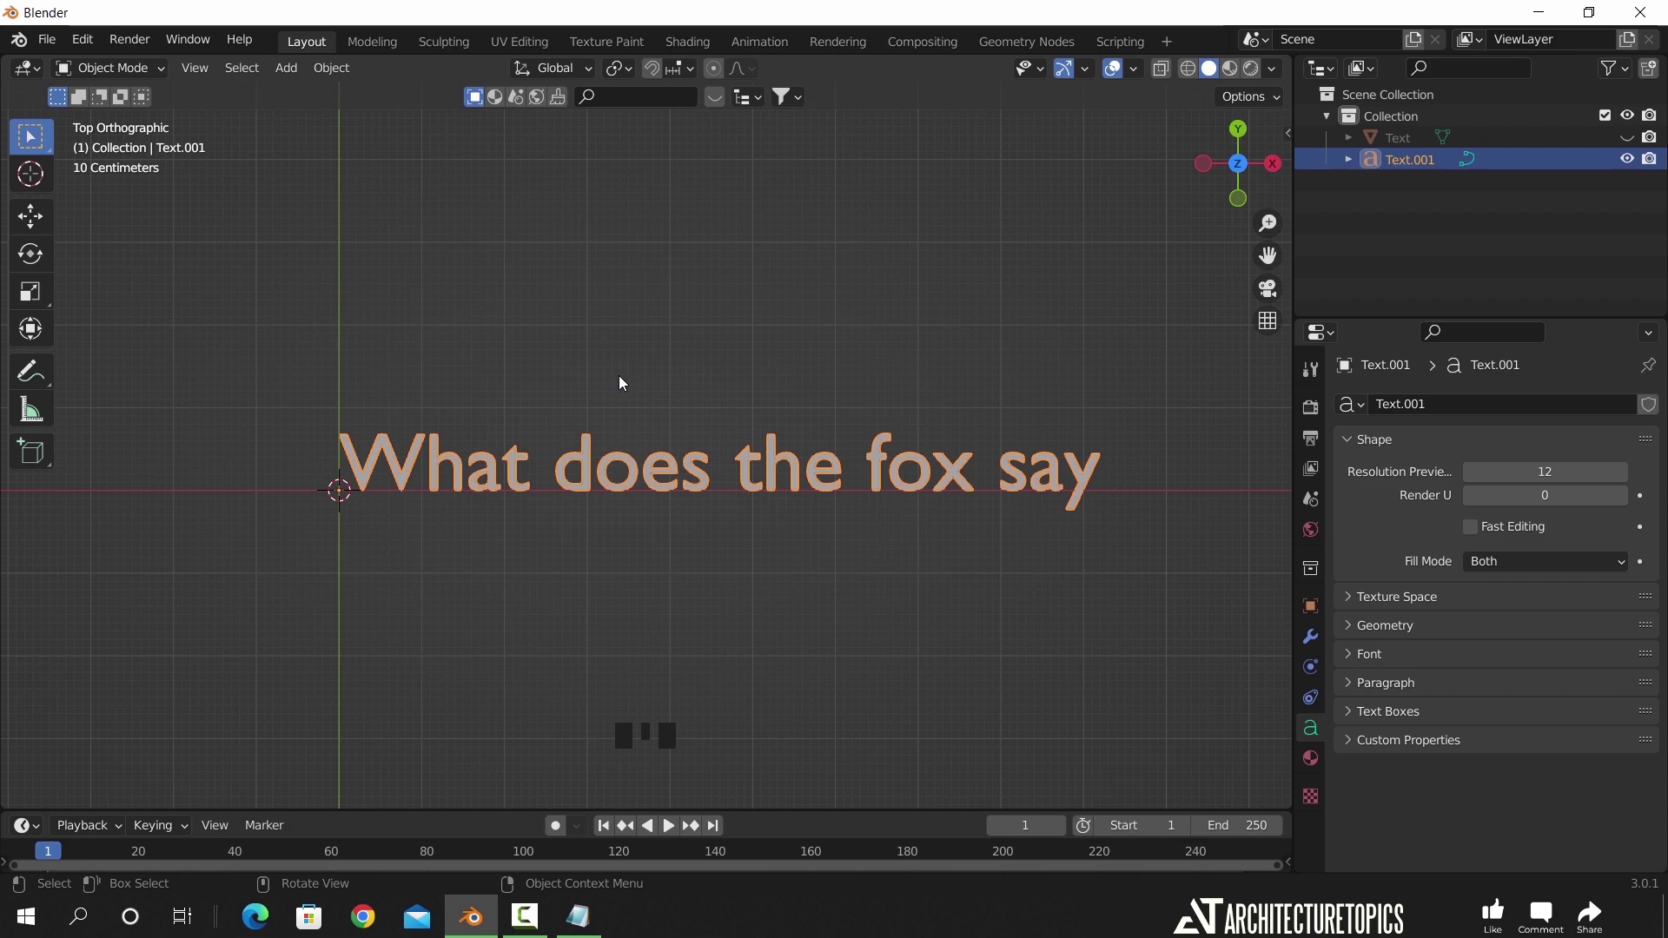
- Hide Text.001 in the Outliner, then add a new text object Text.002 and frame it in view
click(646, 478)
click(1626, 159)
key(shift+a)
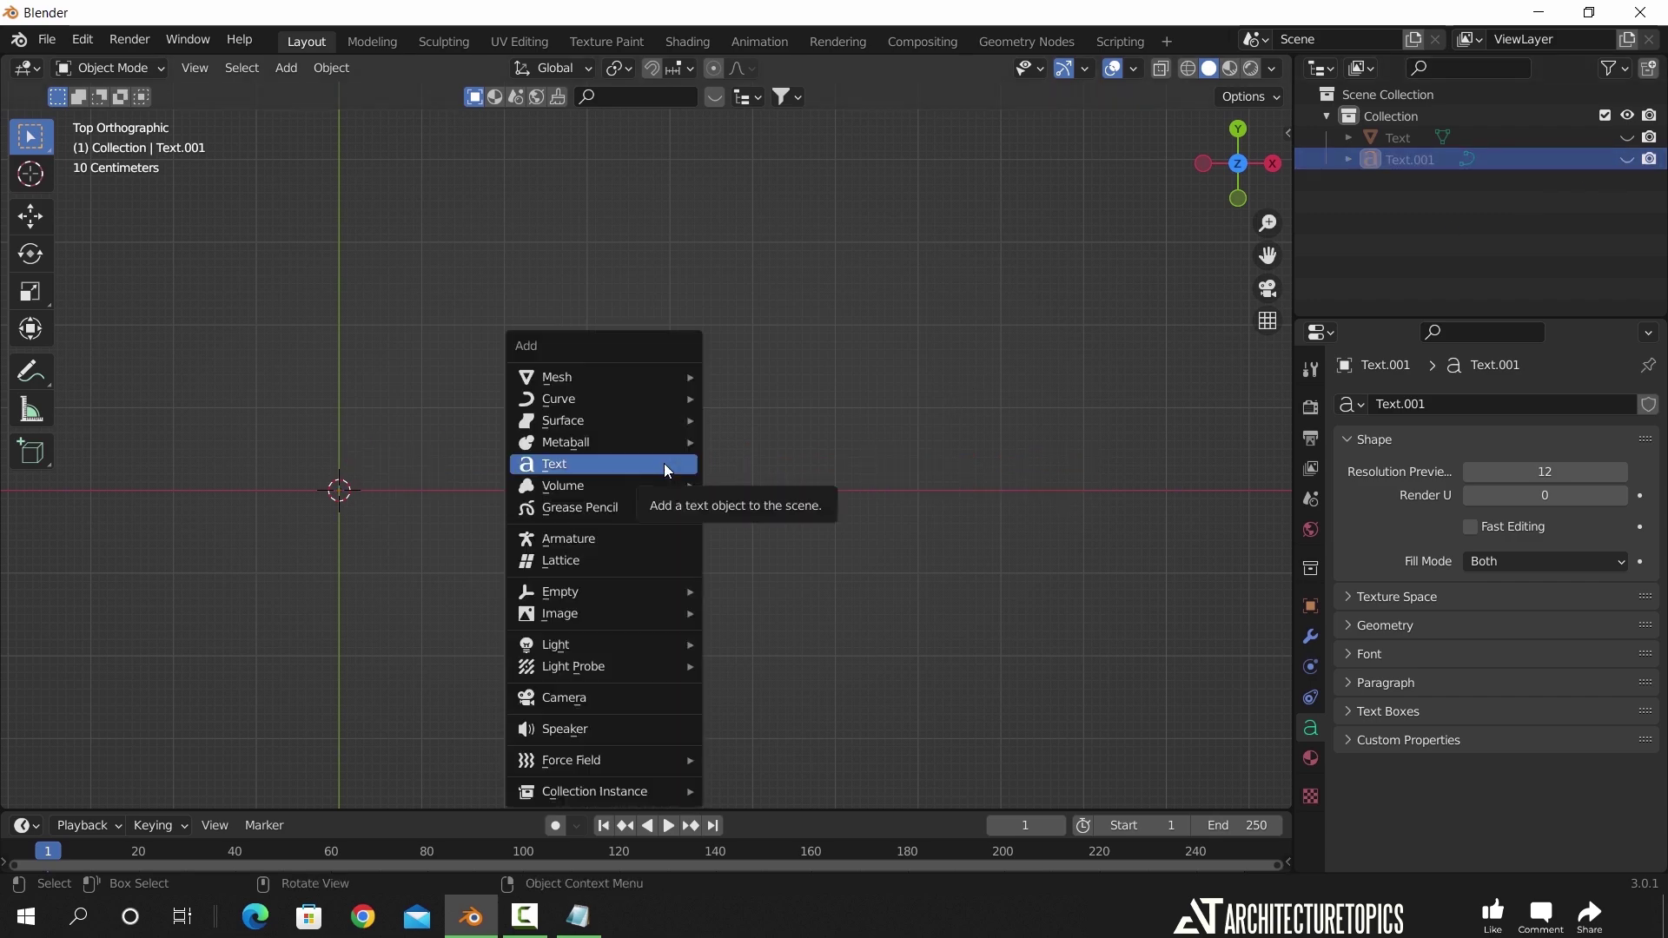
click(663, 462)
key(KP_Decimal)
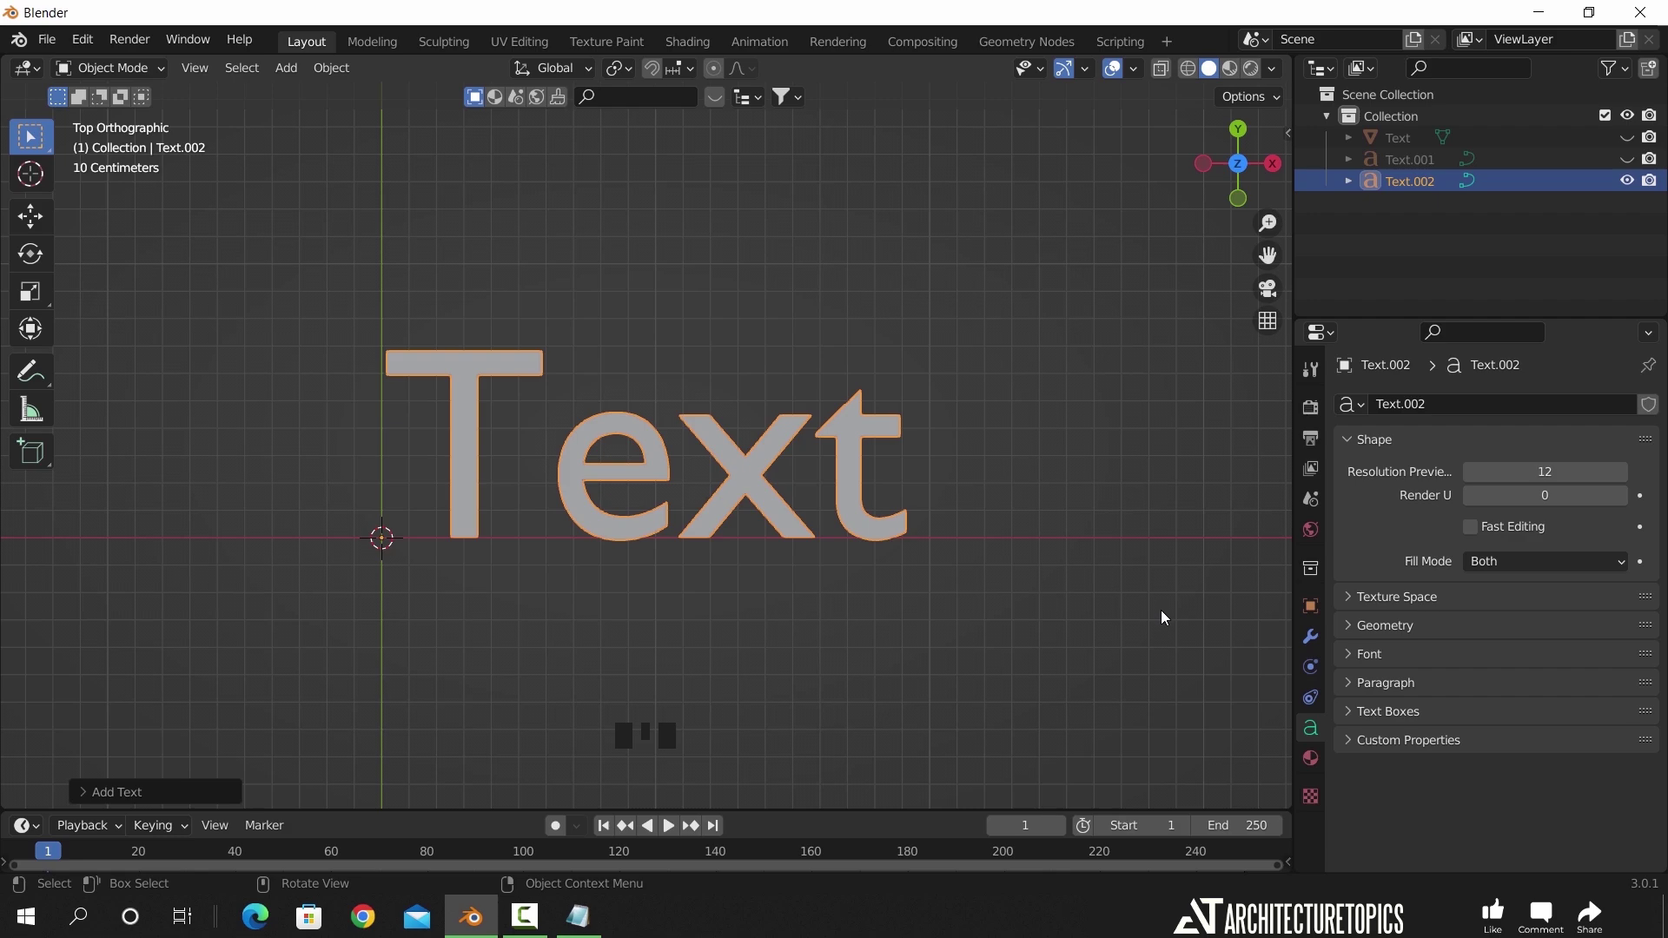
click(1378, 651)
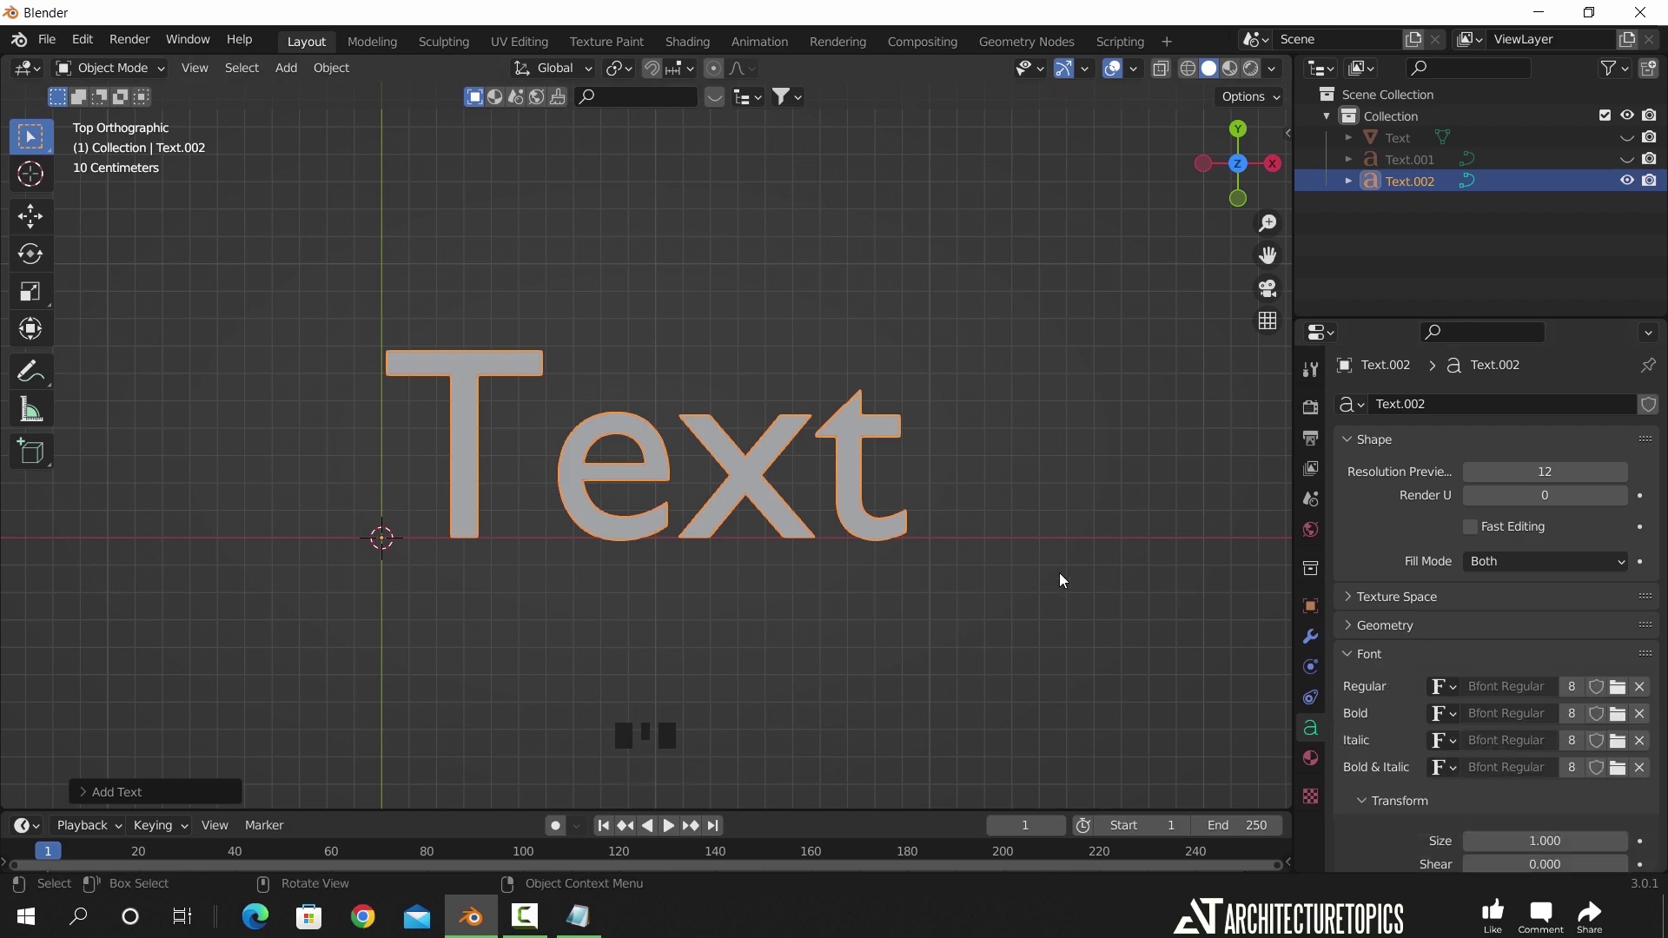
- Load Ming Imperial Love from the Fonts folder as Text.002's regular font
click(1614, 694)
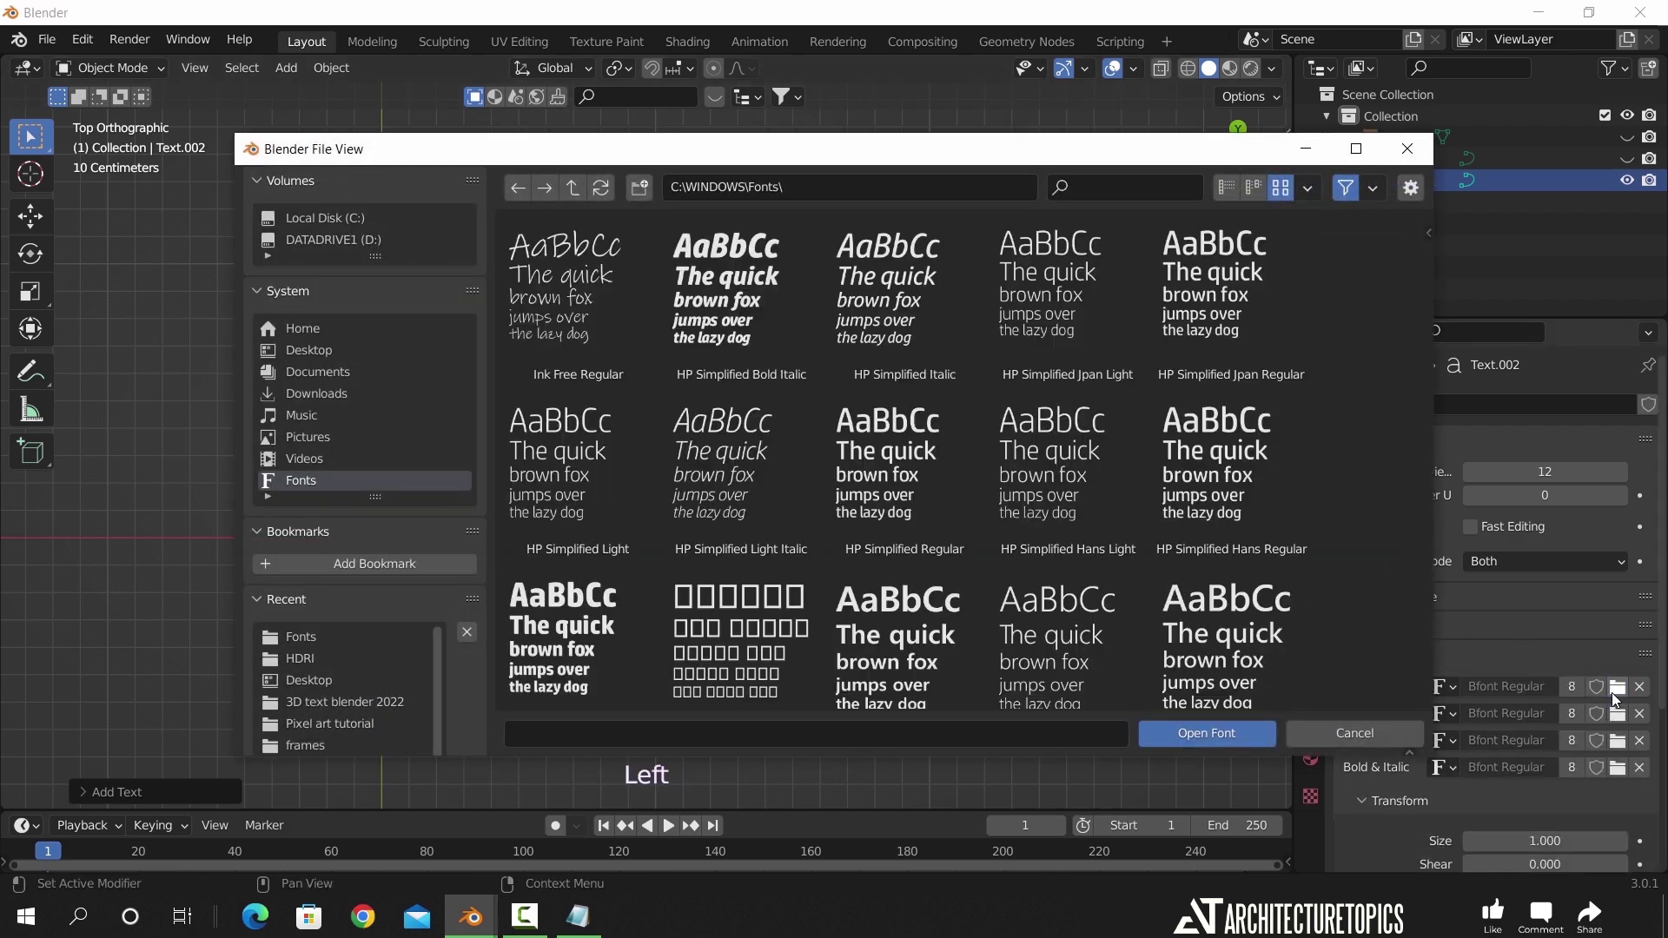
click(362, 637)
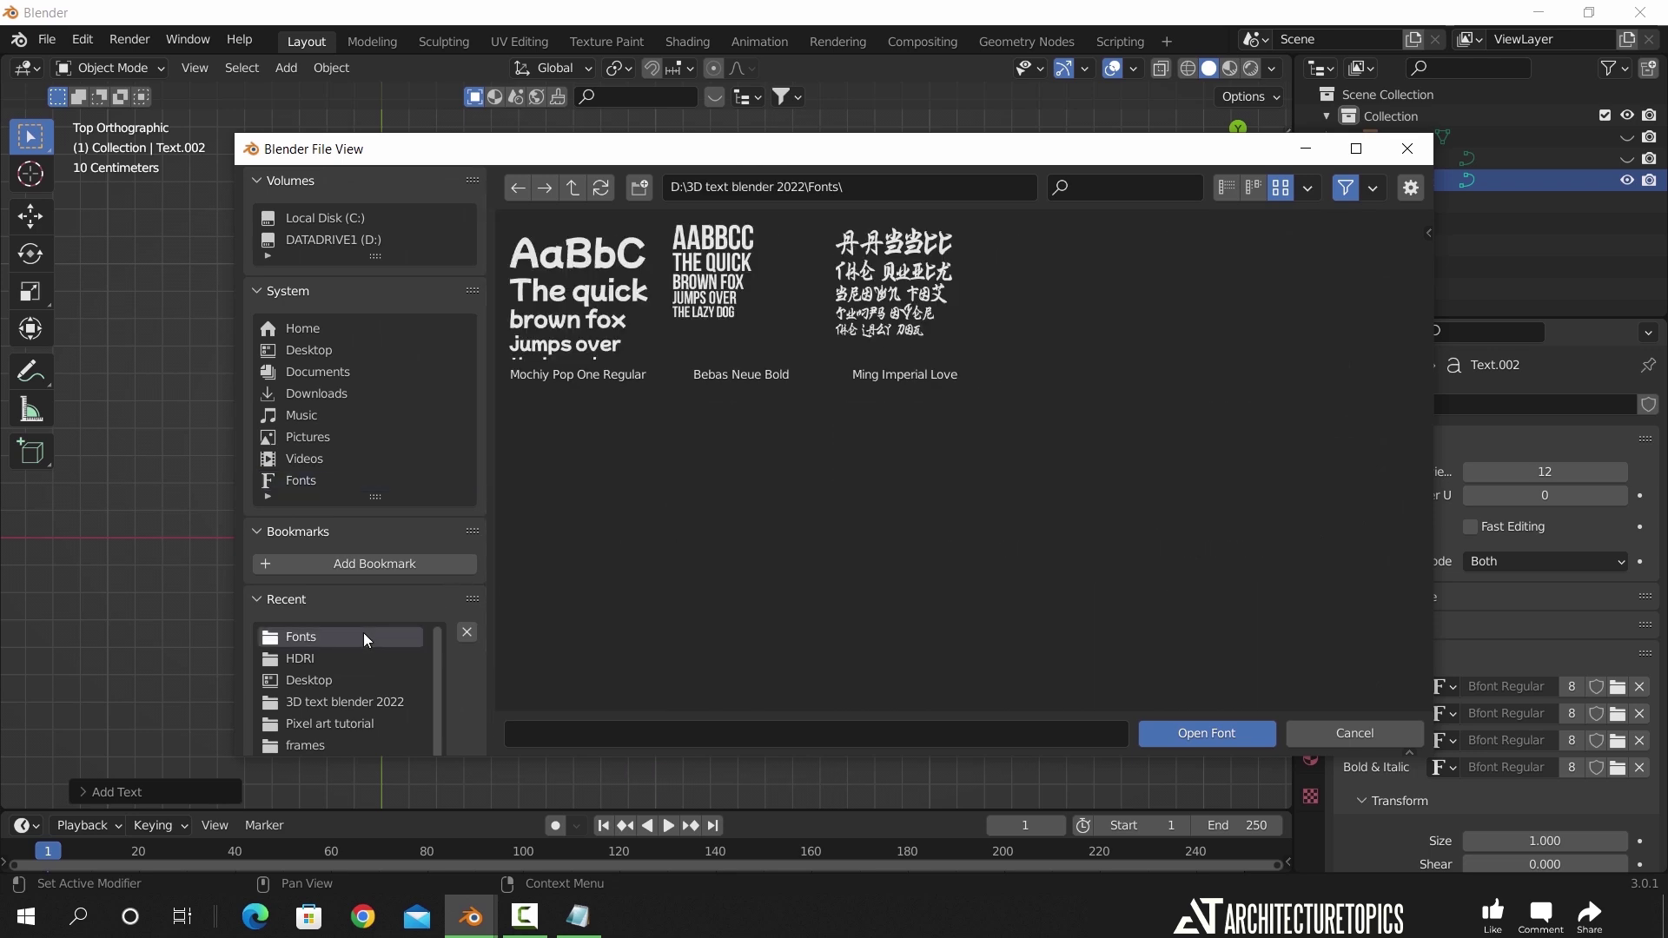
double_click(915, 342)
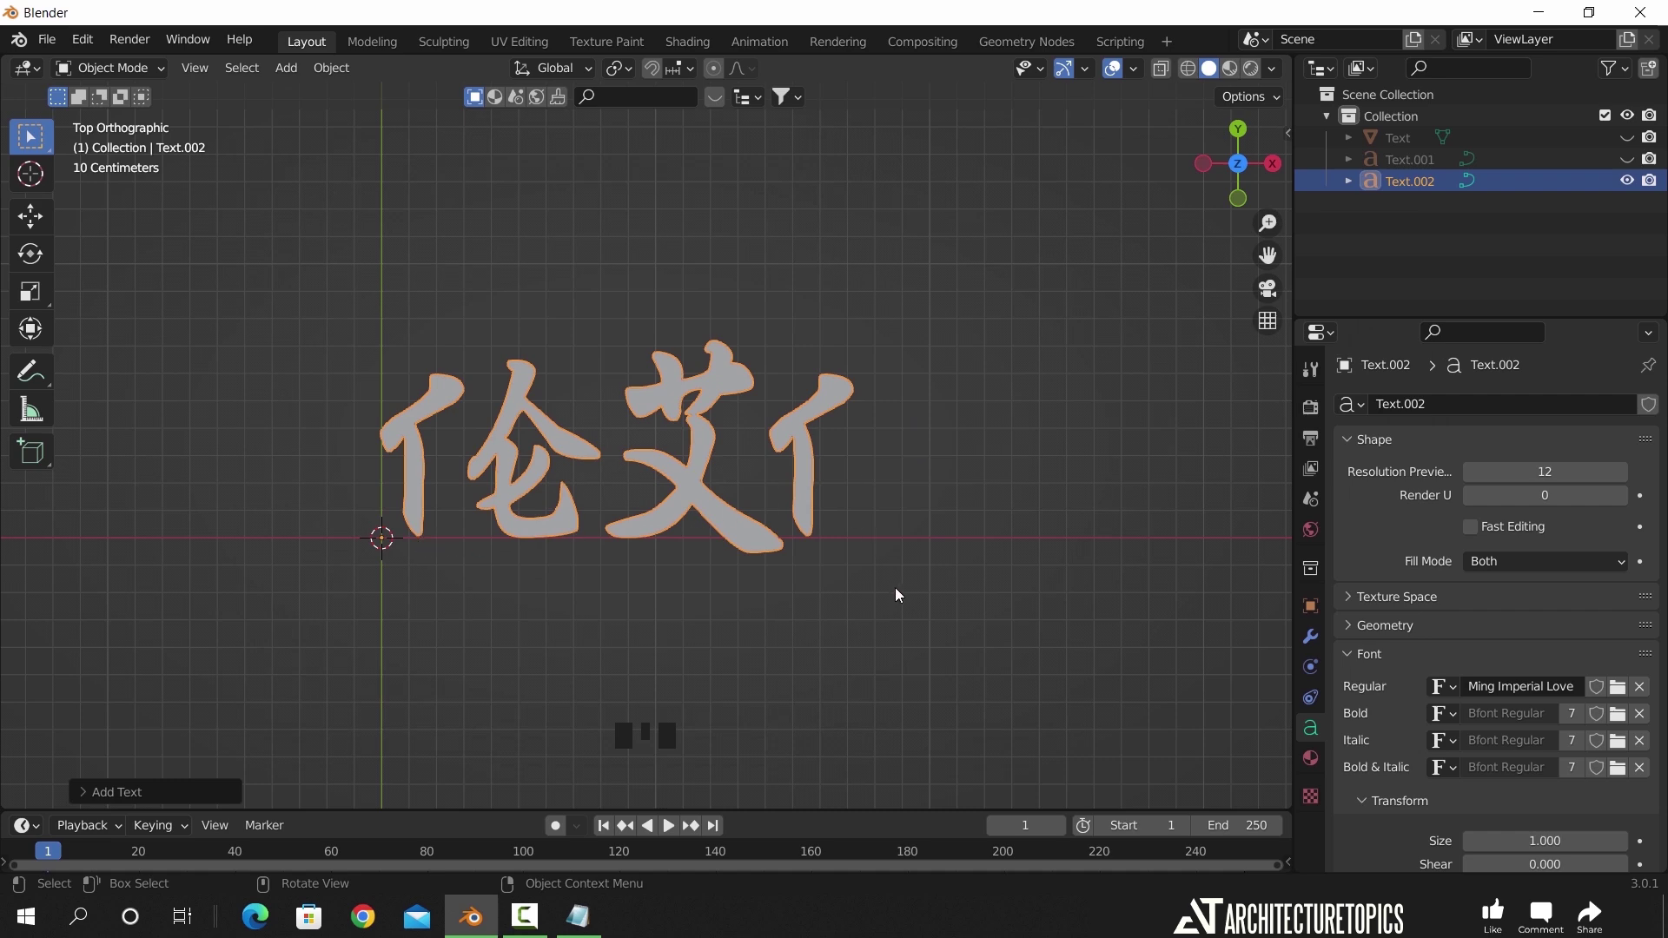
- Append 'ower' to Text.002's text and return to Object Mode
key(Tab)
text(ow)
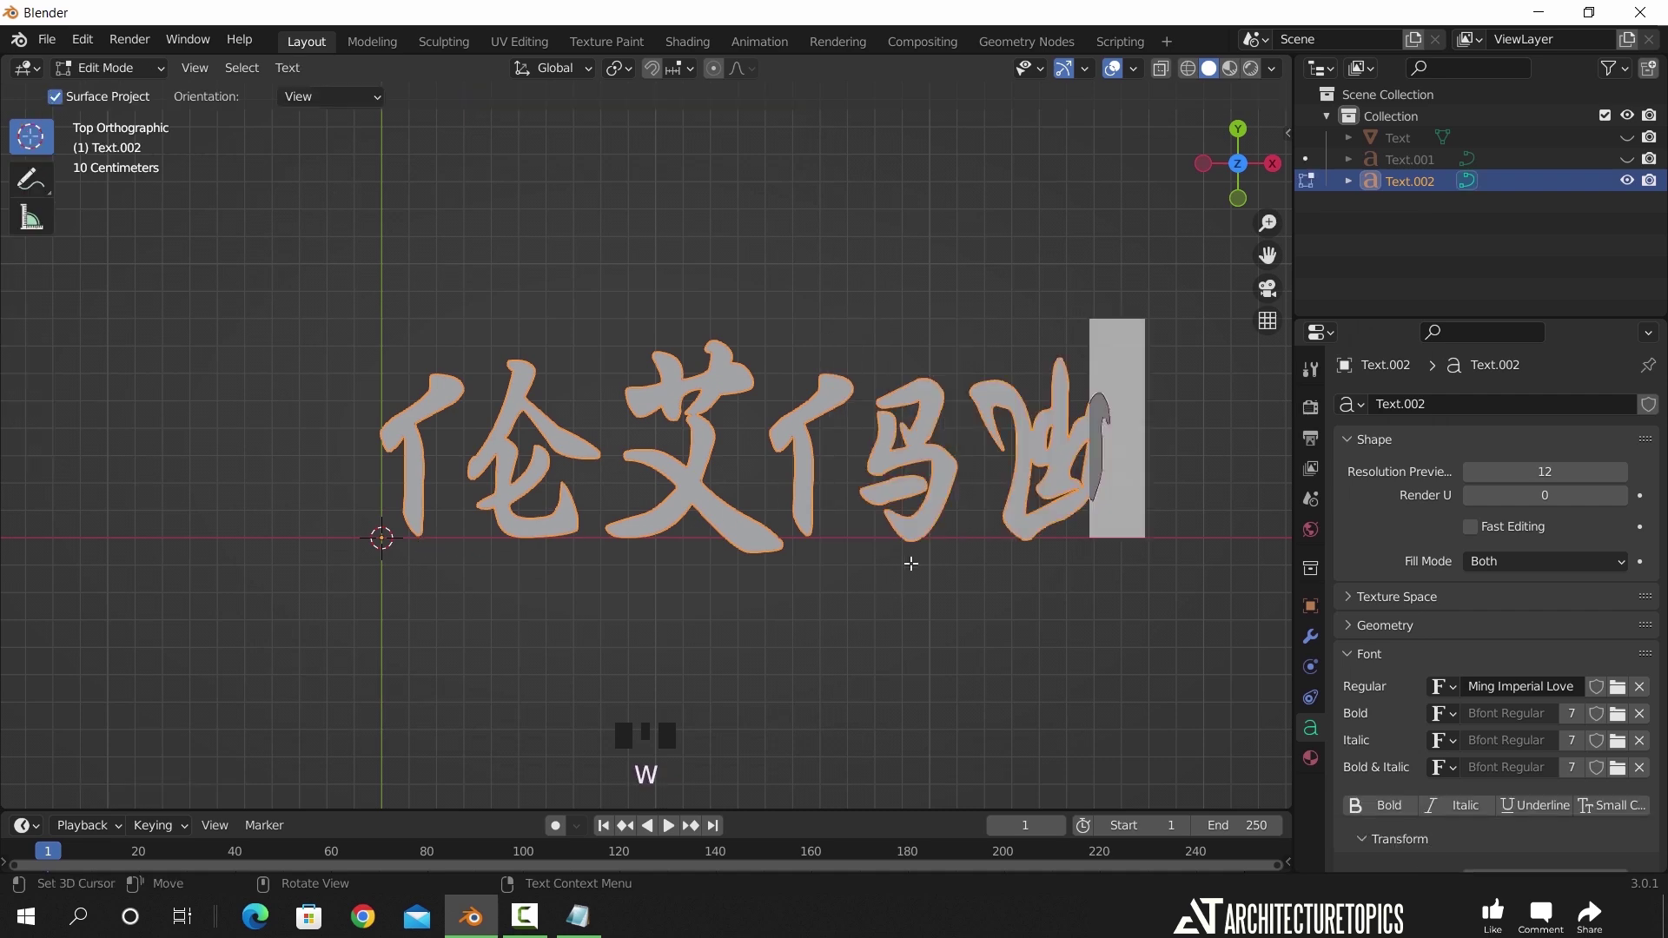
text(er)
scroll(941, 570, down, 3)
shift+middle_drag(941, 570, 882, 574)
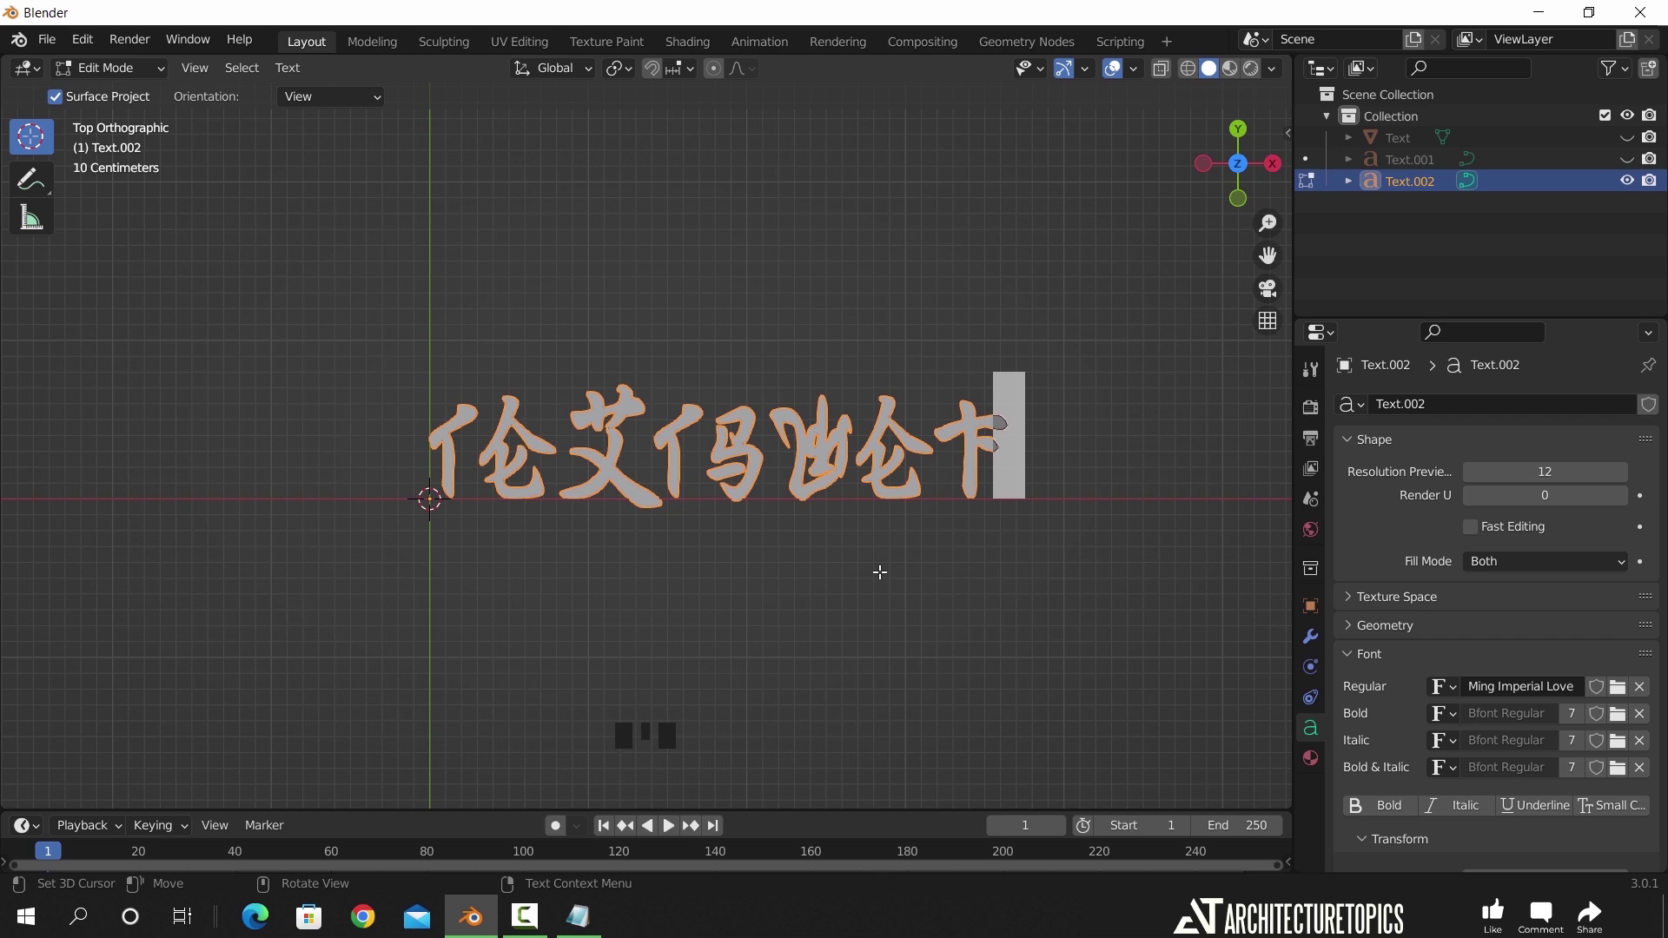
key(Tab)
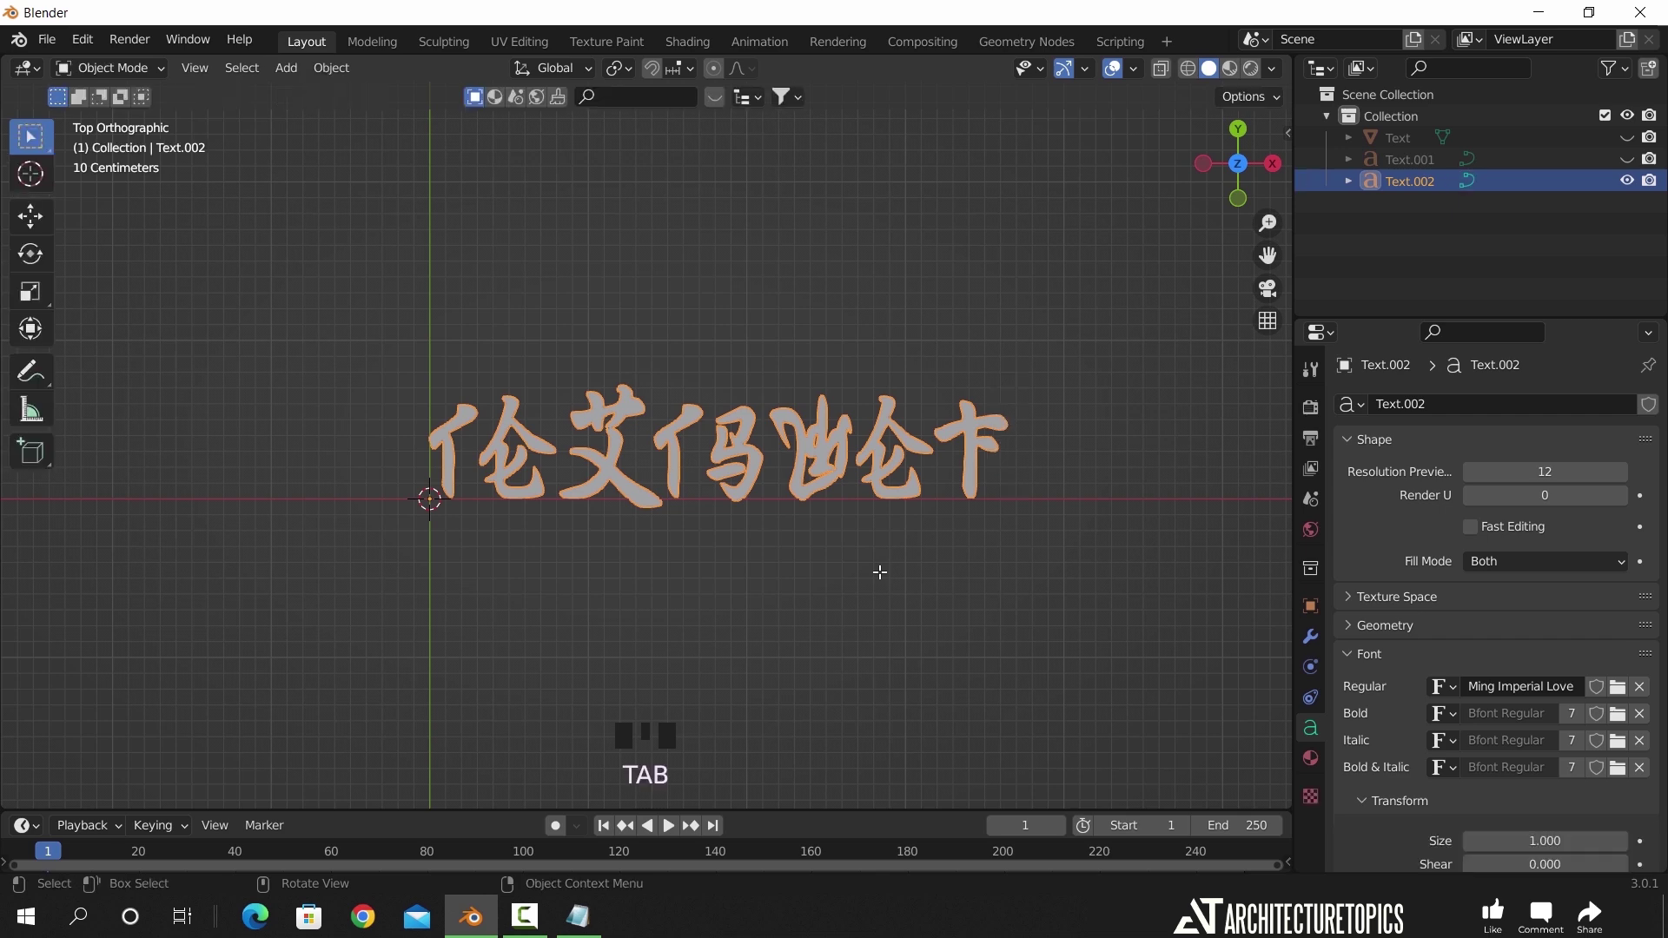
- Clear Text.002's characters, paste in three copied characters and return to Object Mode
scroll(878, 574, up, 1)
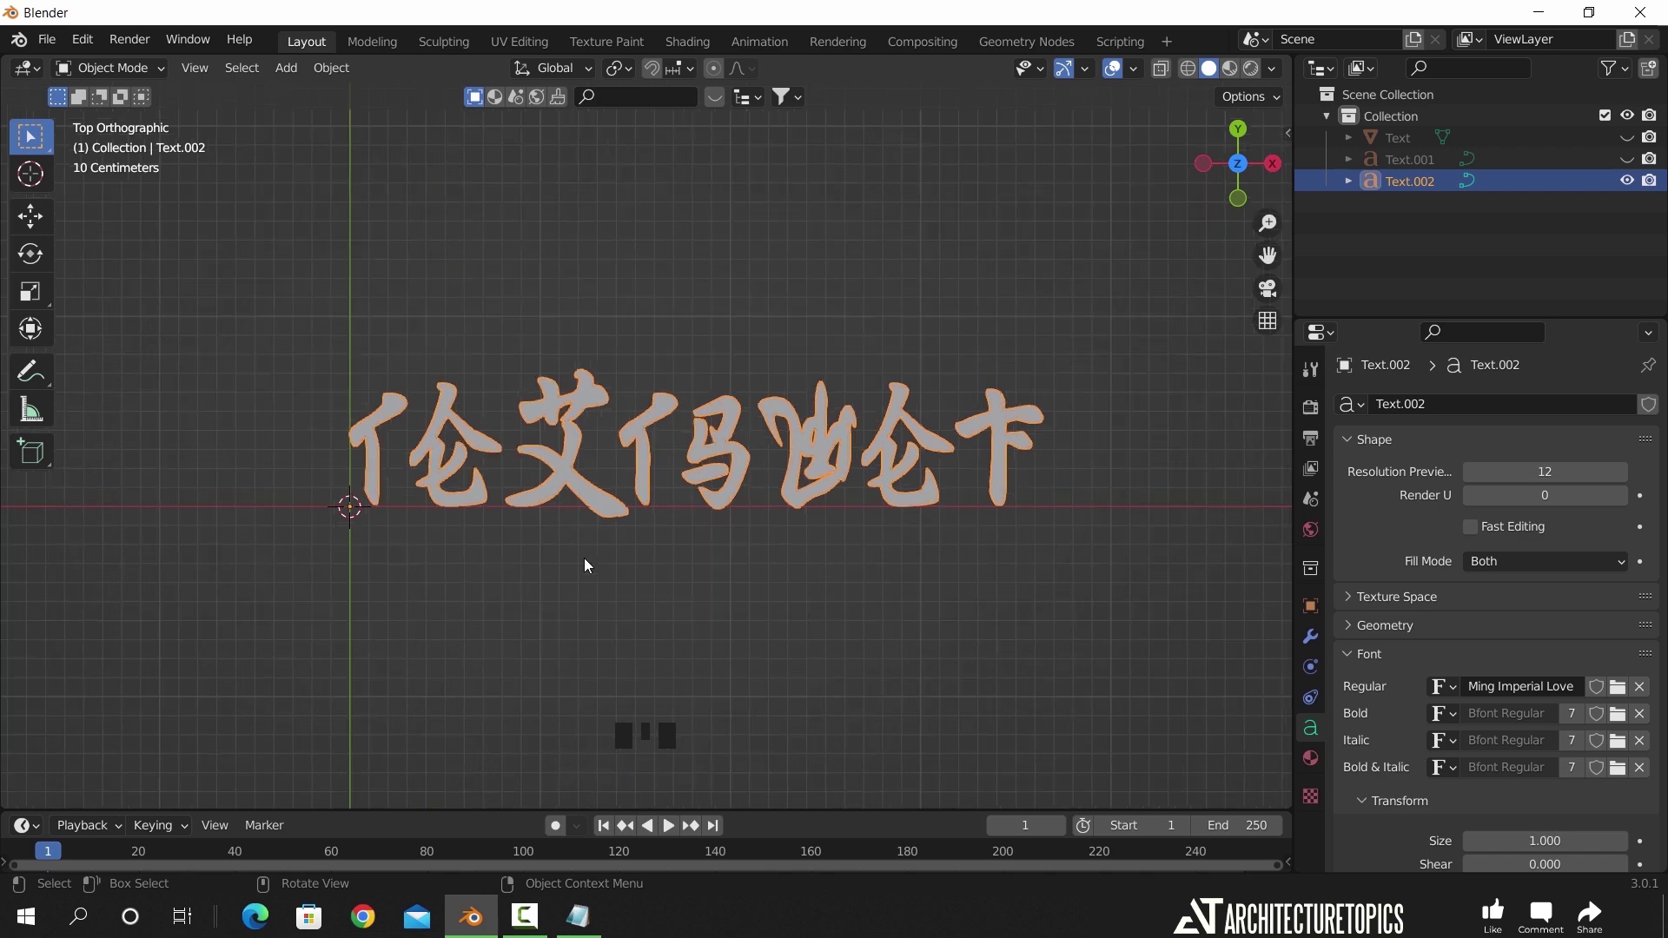
key(Tab)
key(BackSpace)
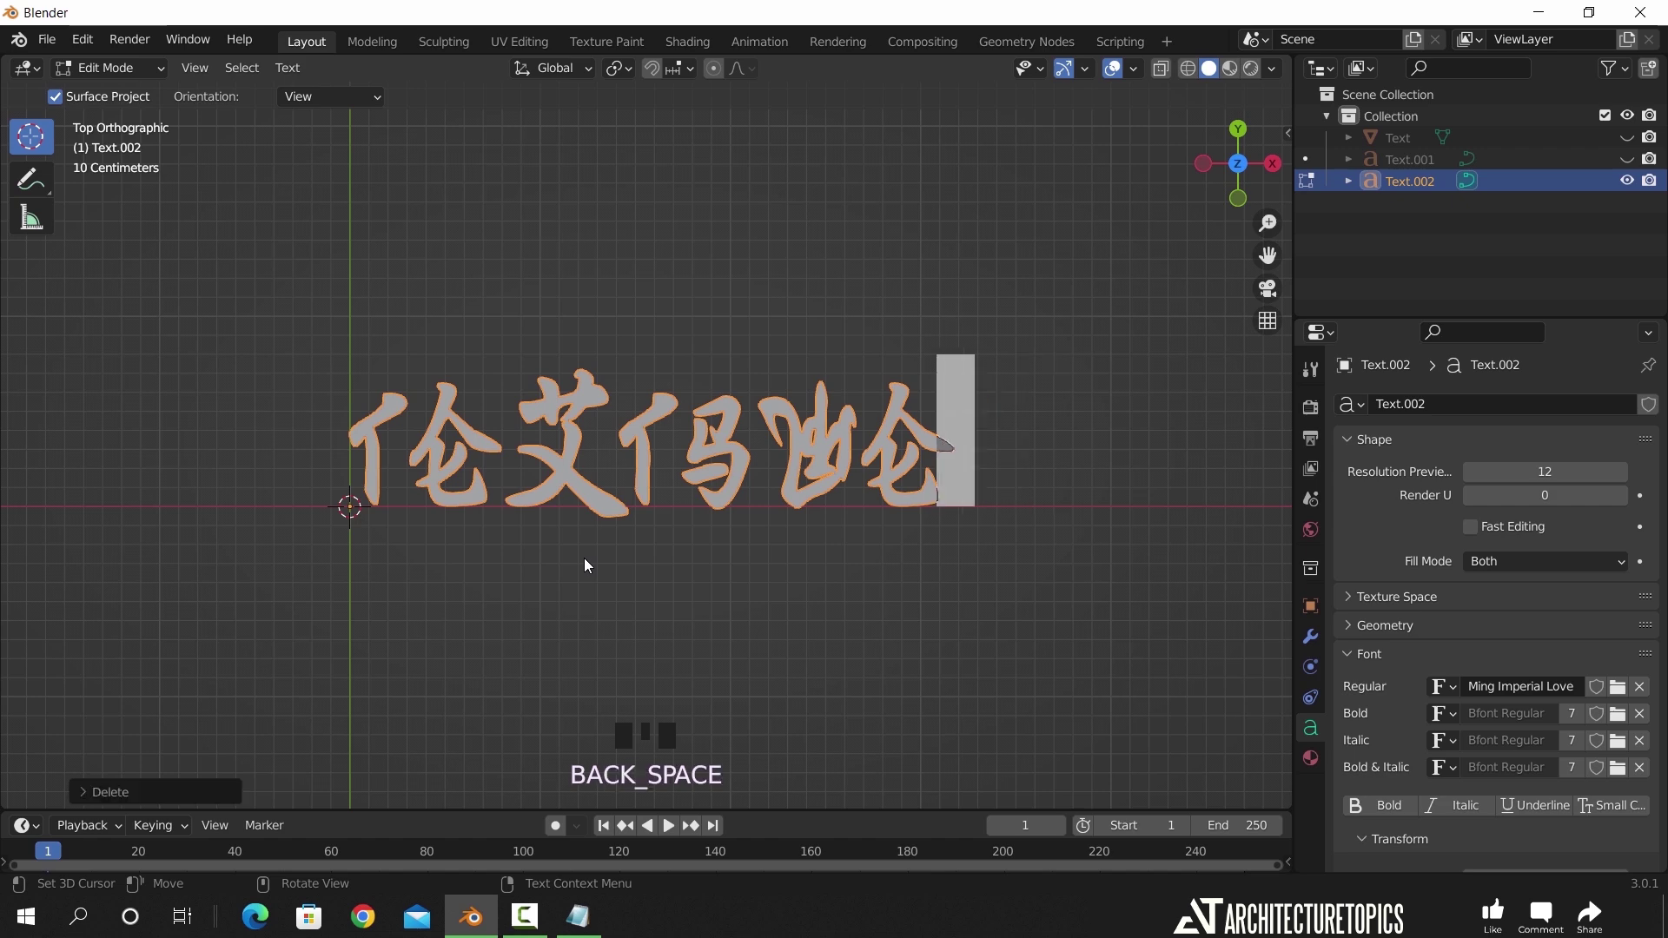
key(BackSpace)
key(BackSpace)
key(BackSpace)
key(BackSpace)
key(BackSpace)
key(BackSpace)
key(BackSpace)
key(ctrl+v)
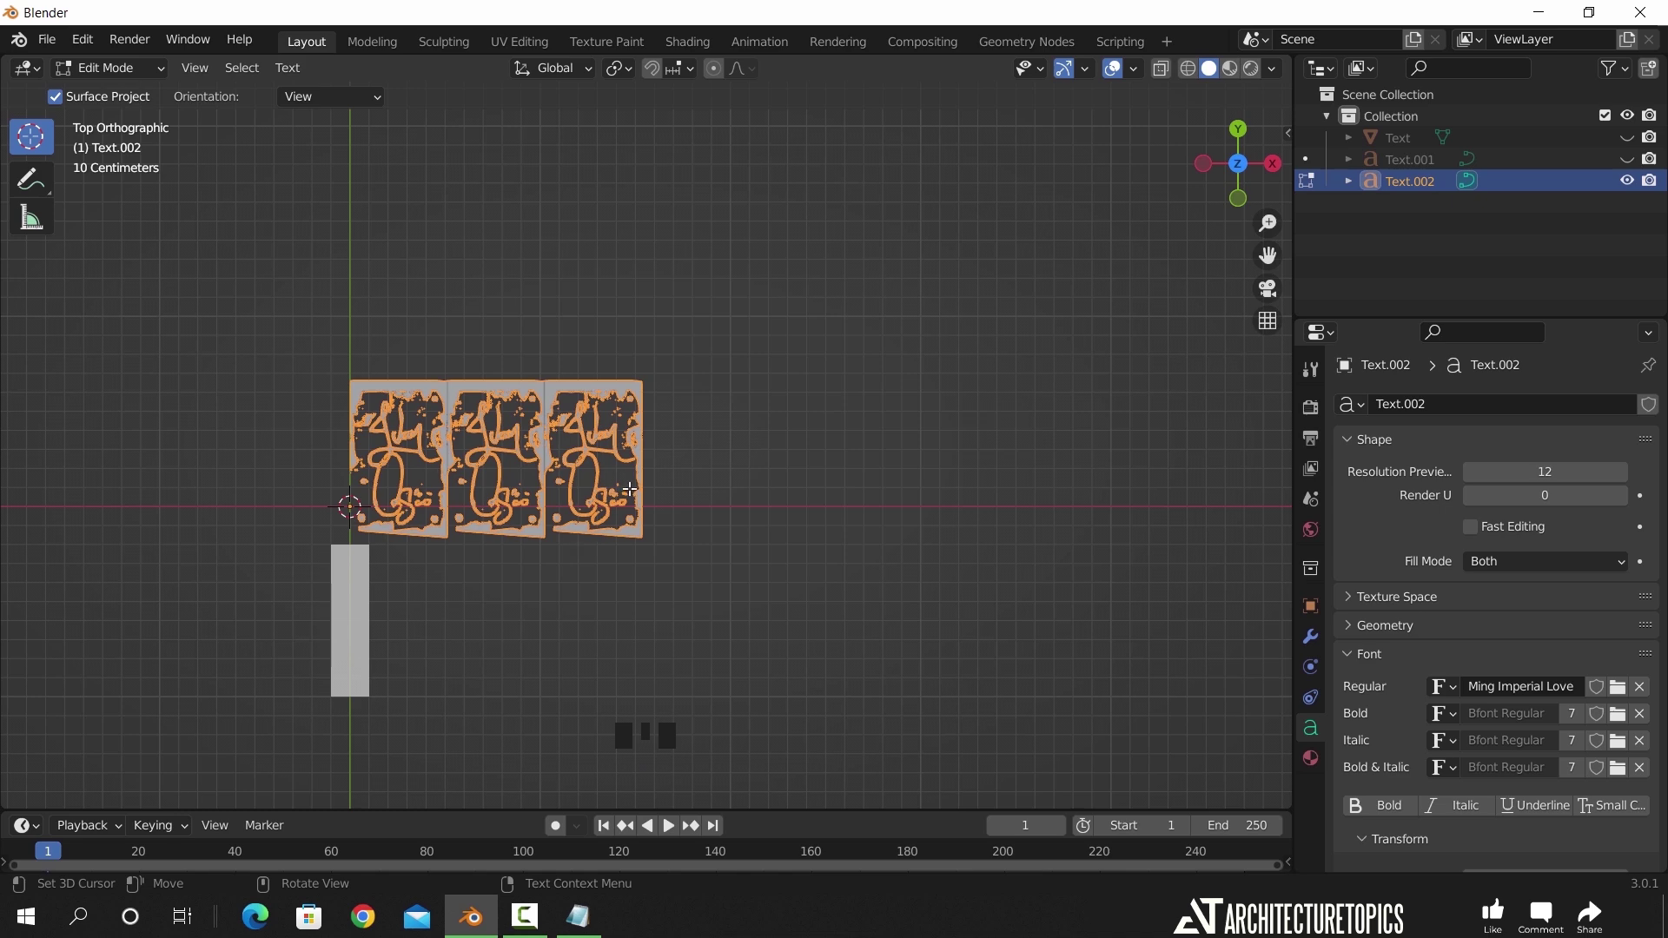
key(Tab)
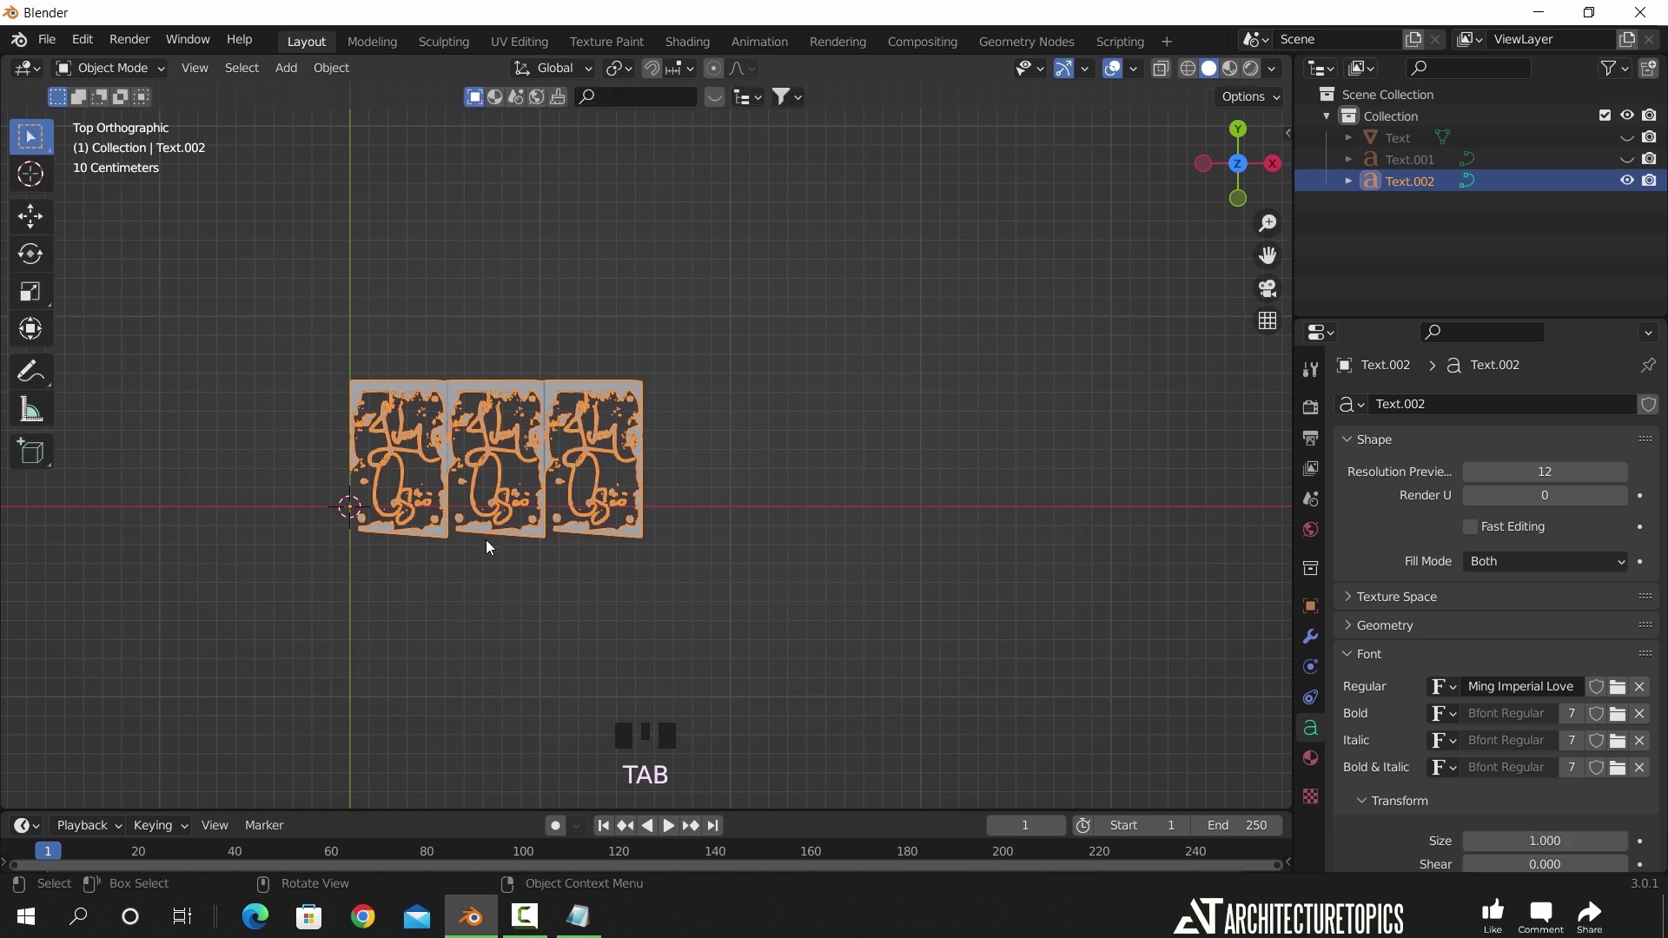
- Load Mochiy Pop One Regular as Text.002's regular font
click(1615, 687)
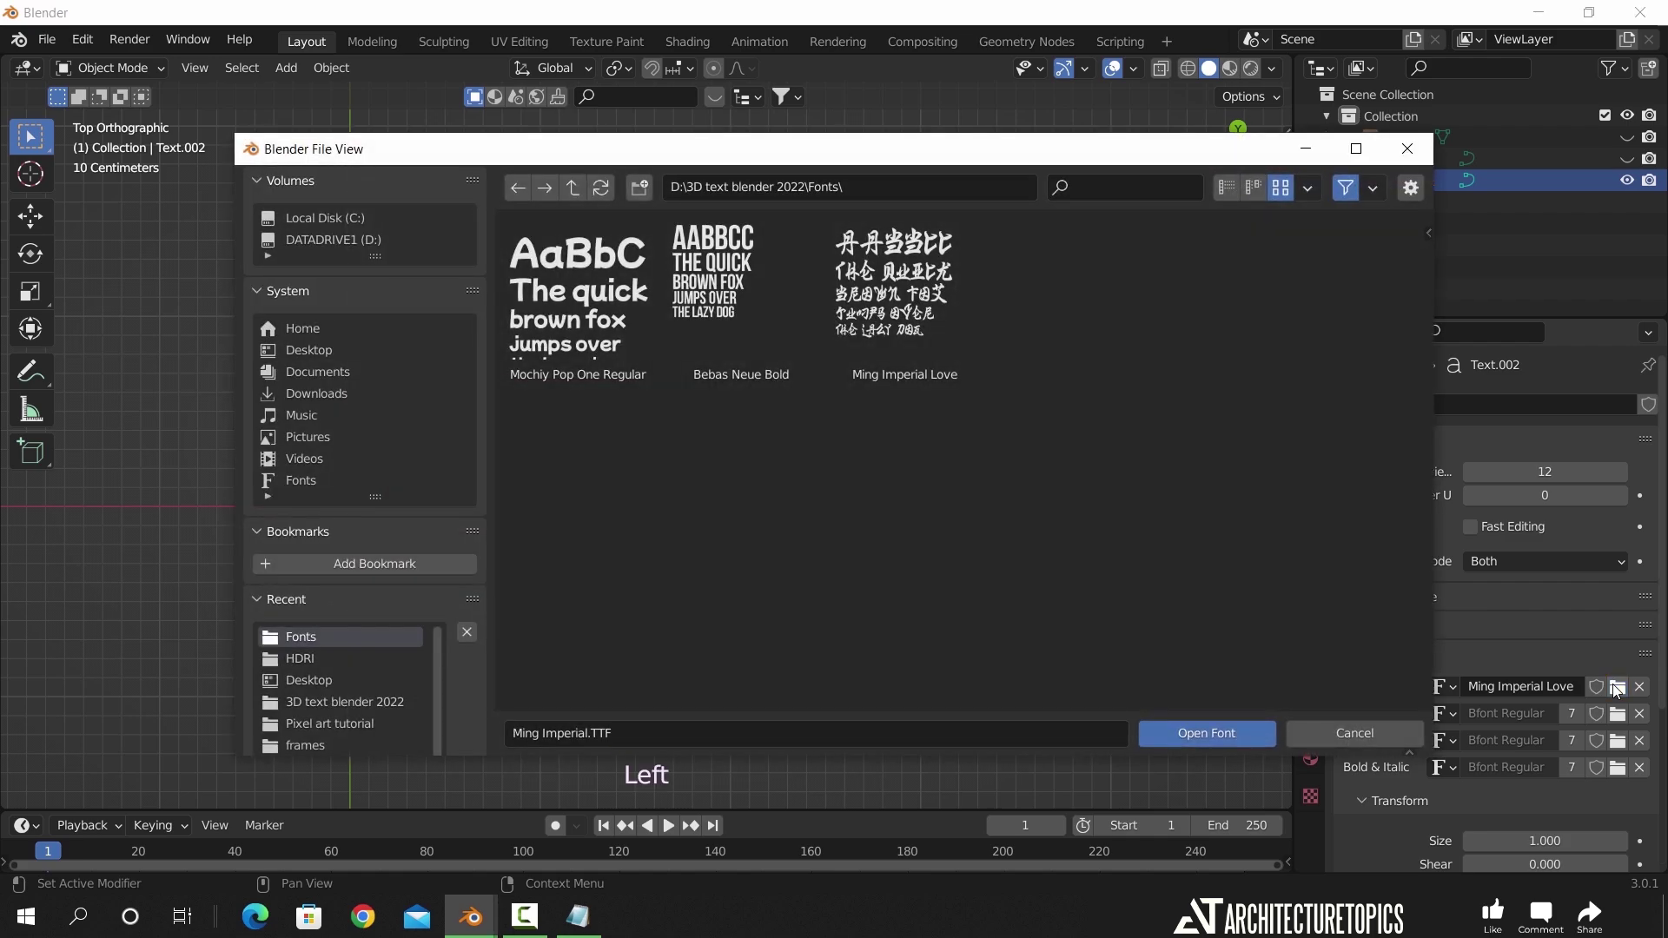
click(582, 339)
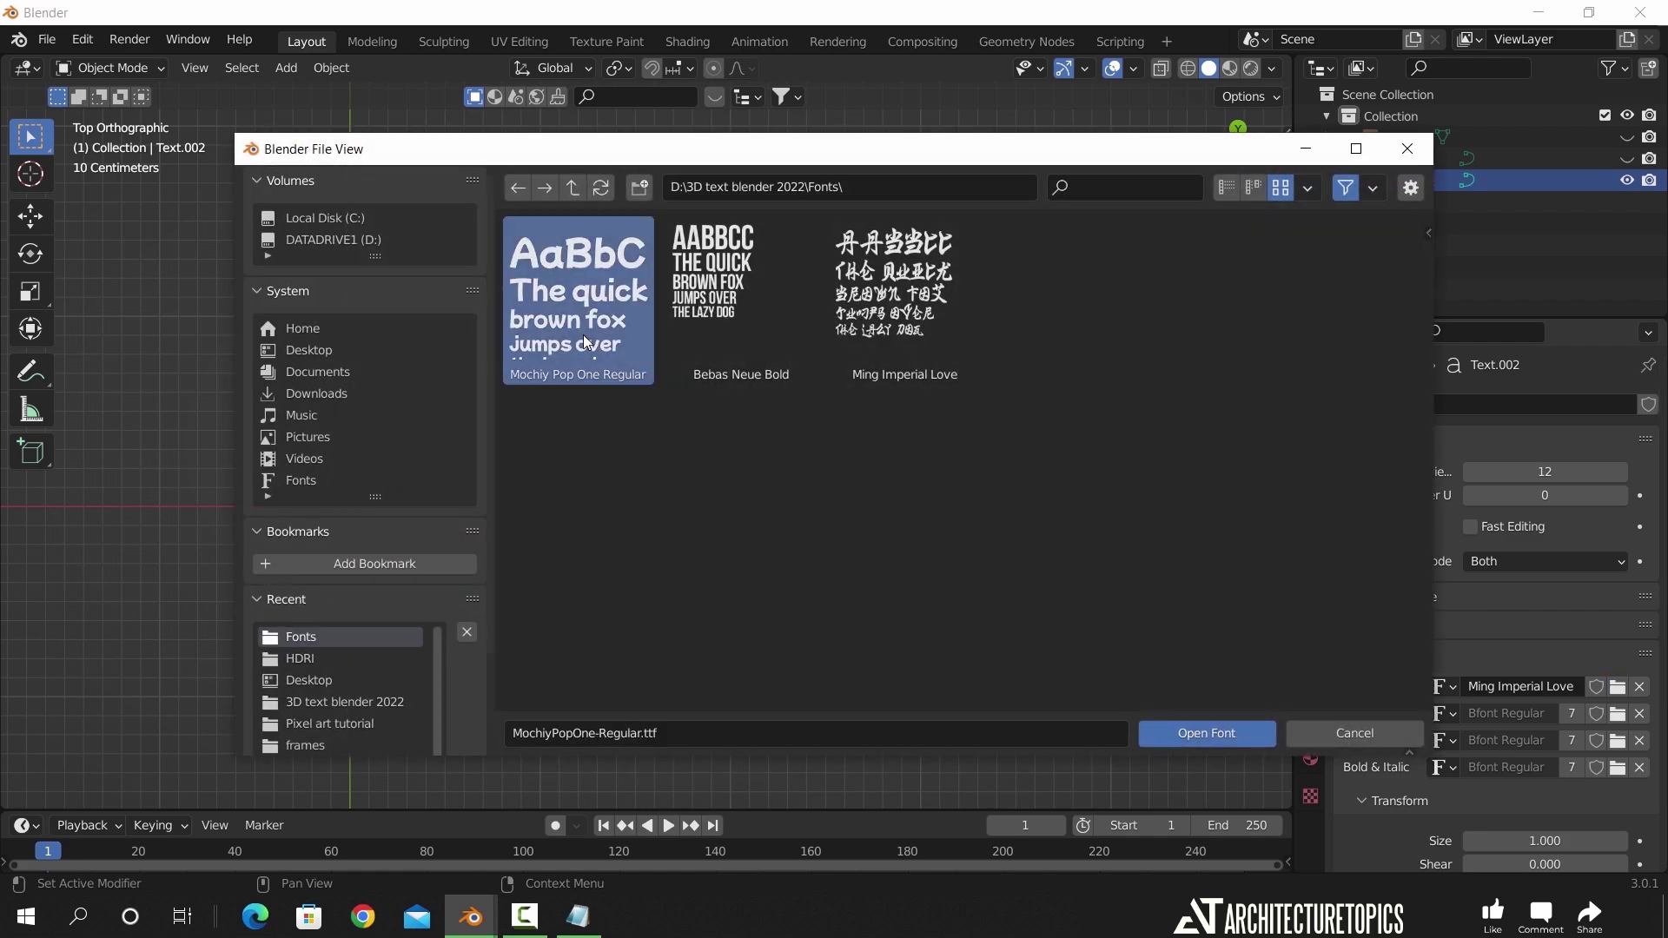
double_click(582, 335)
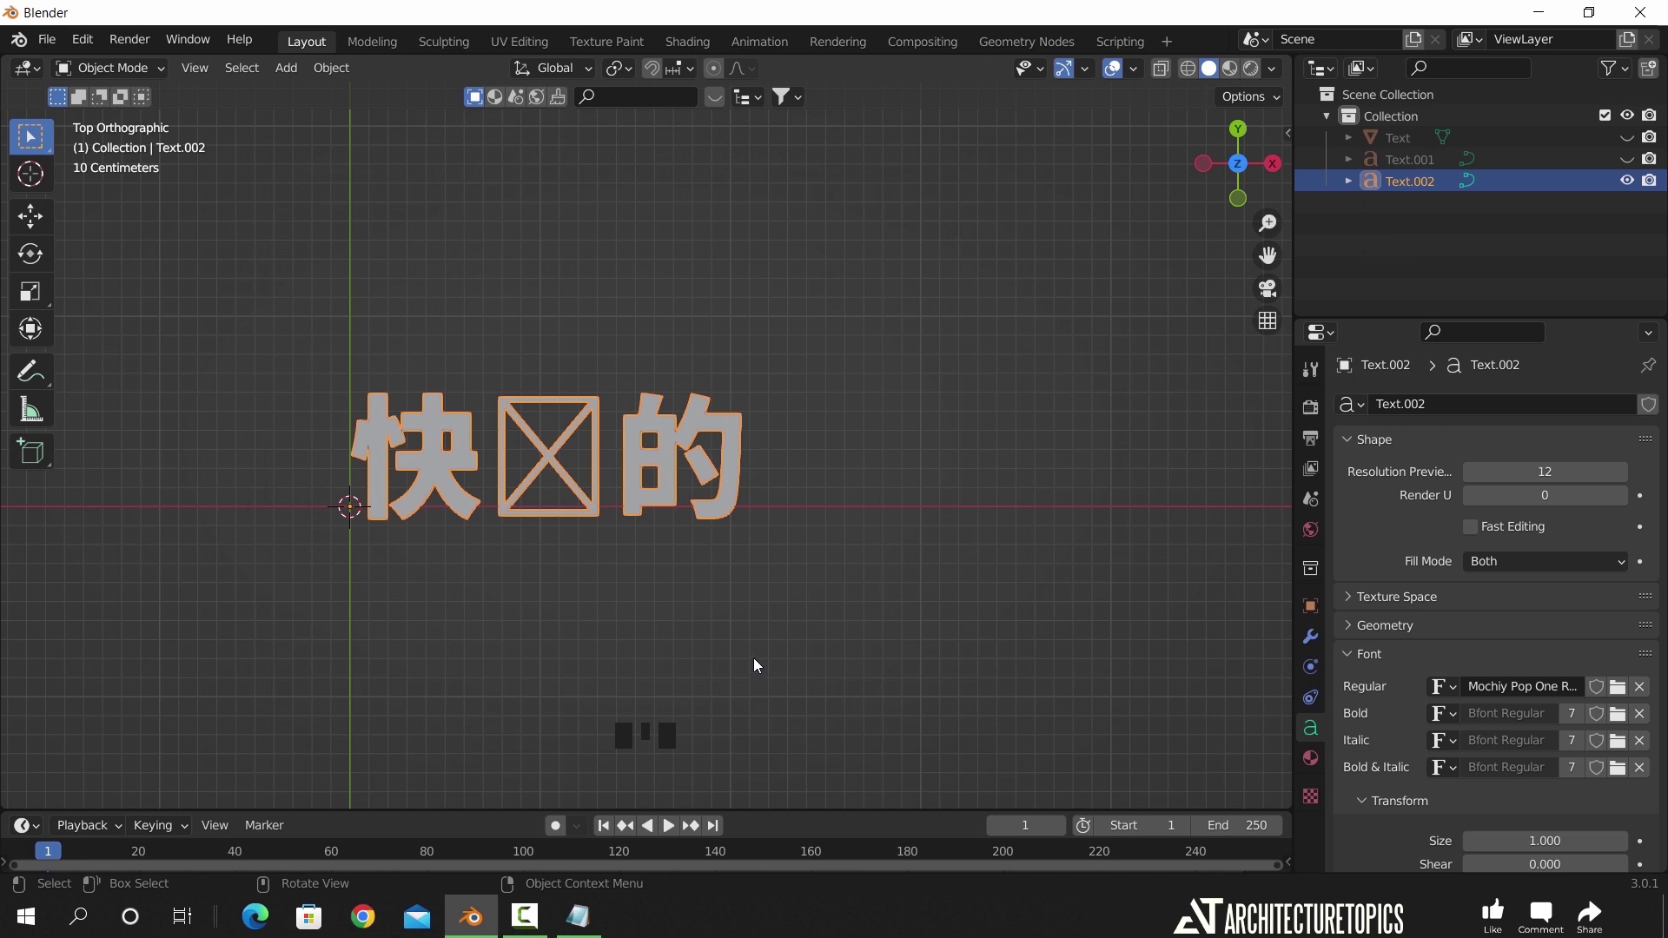
- Delete the box glyph between 快 and 的 so Text.002 reads 快的
key(Tab)
key(Left)
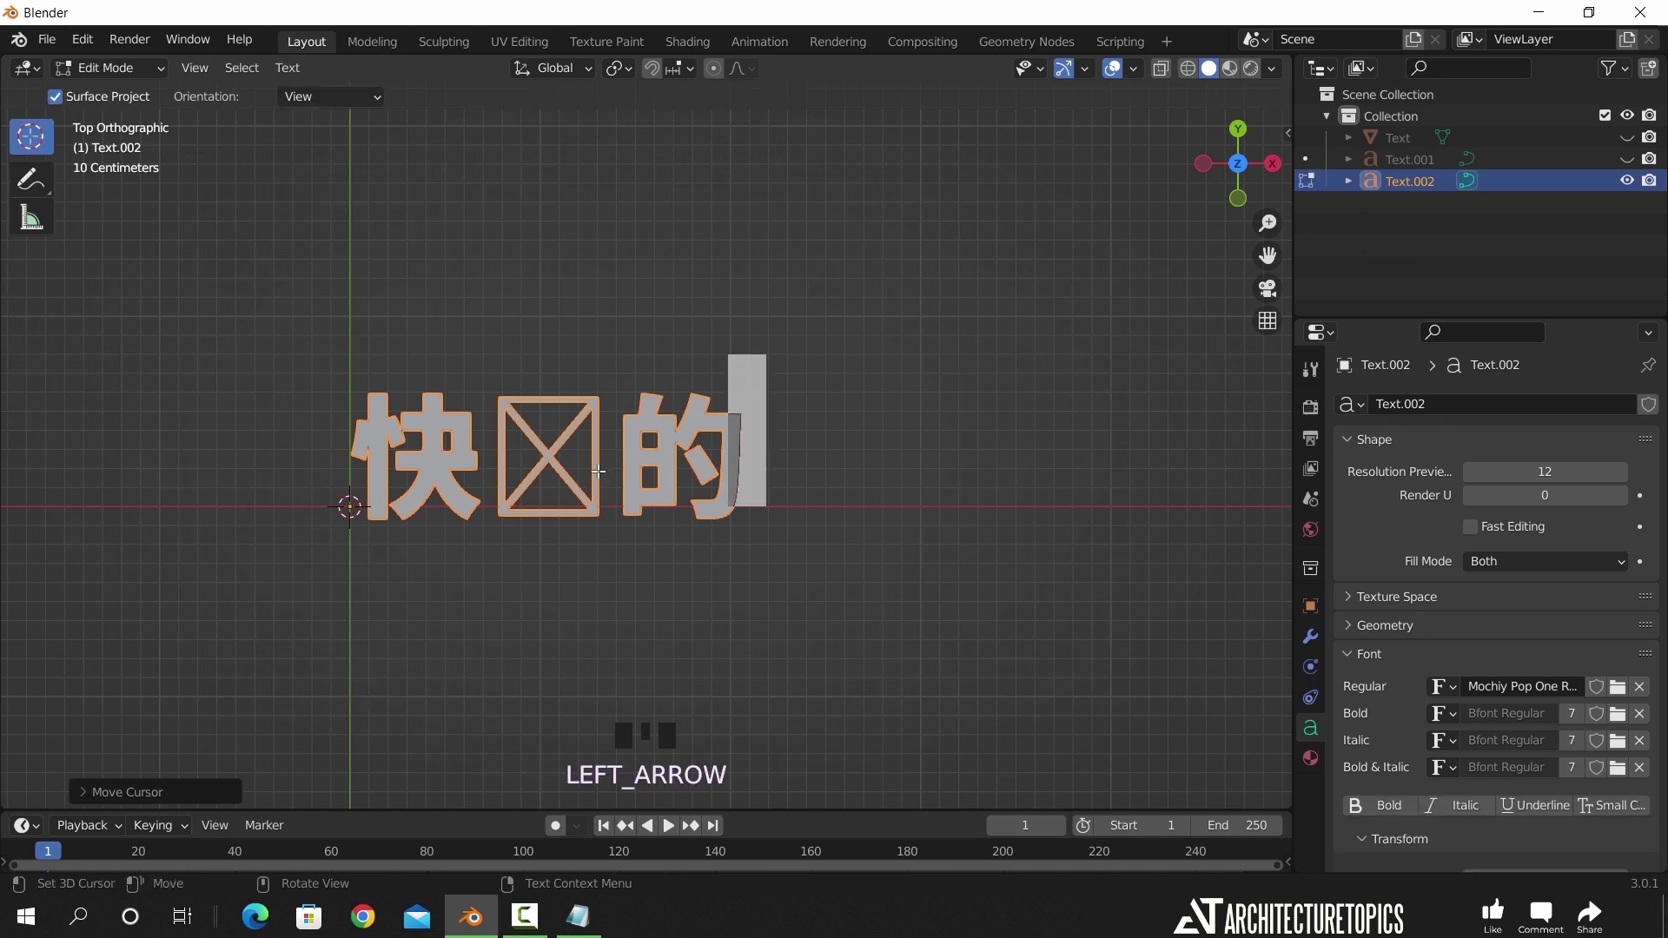
key(BackSpace)
key(Tab)
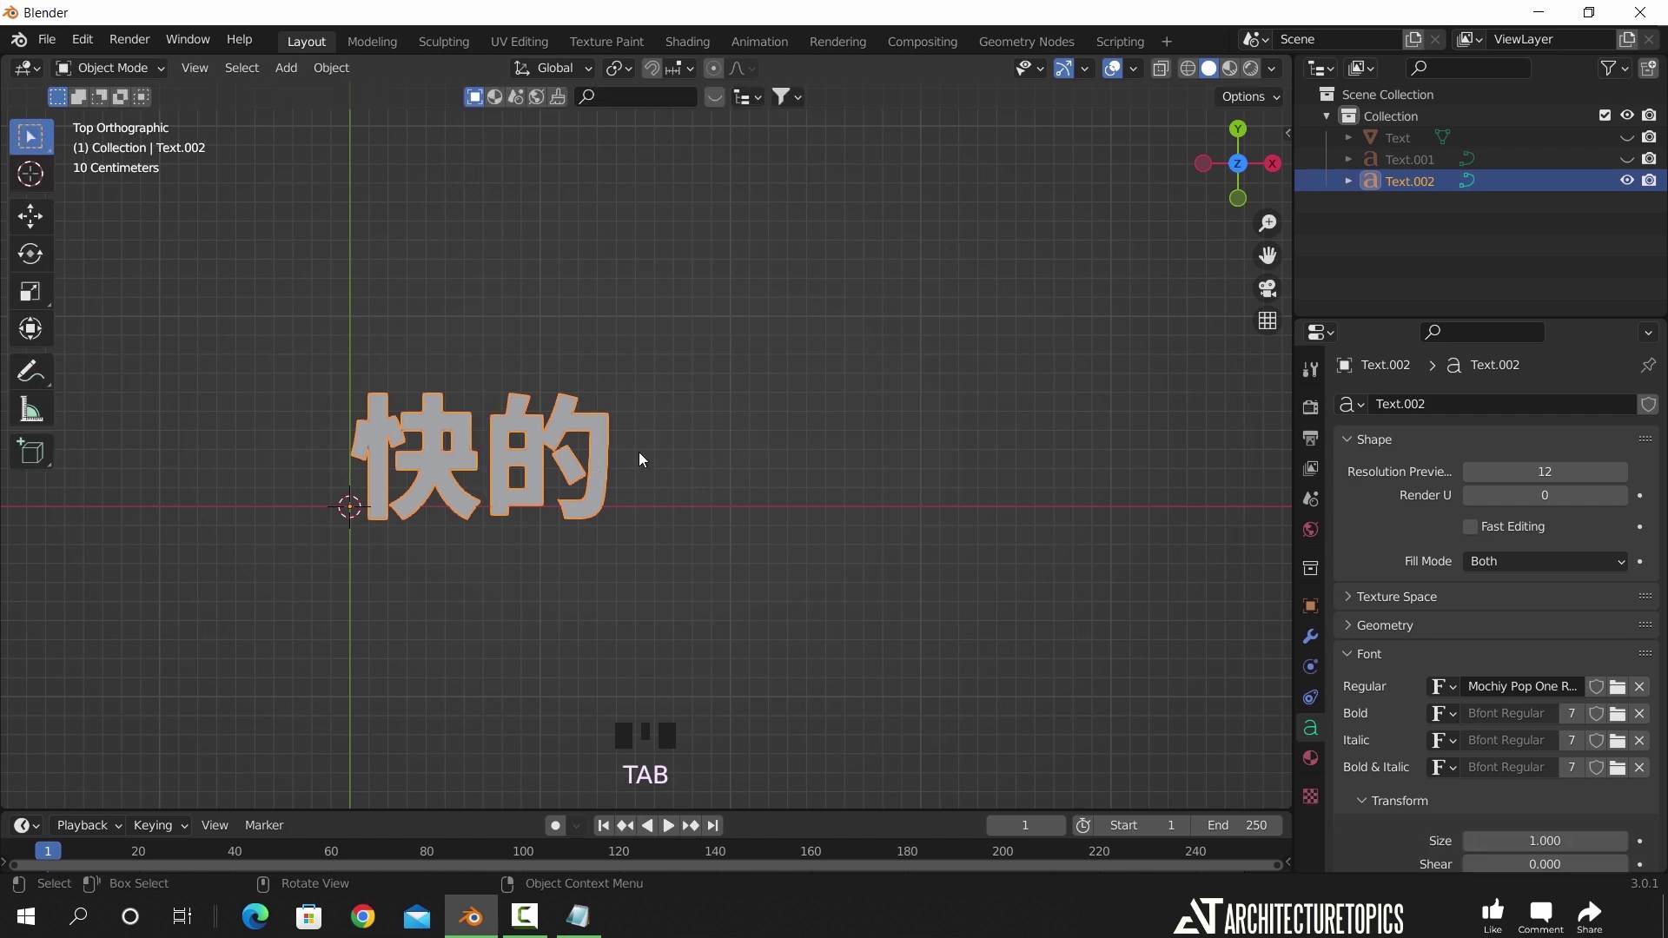